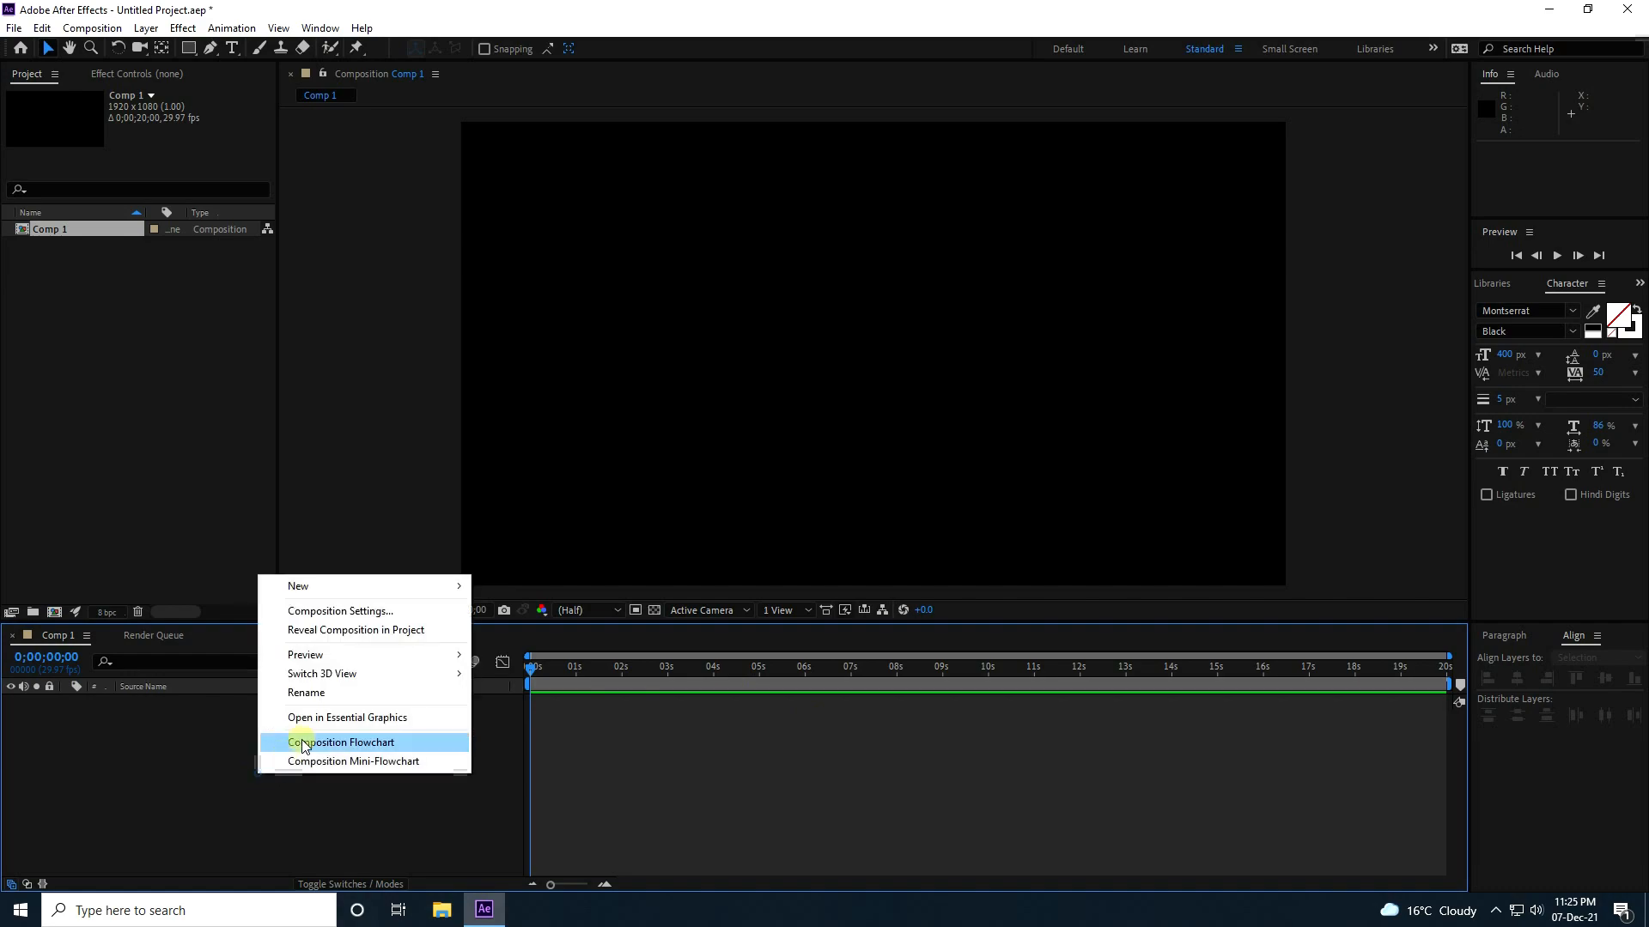
# Create a new text layer in Comp 1 reading "MOTION".
pyautogui.moveTo(429, 586)
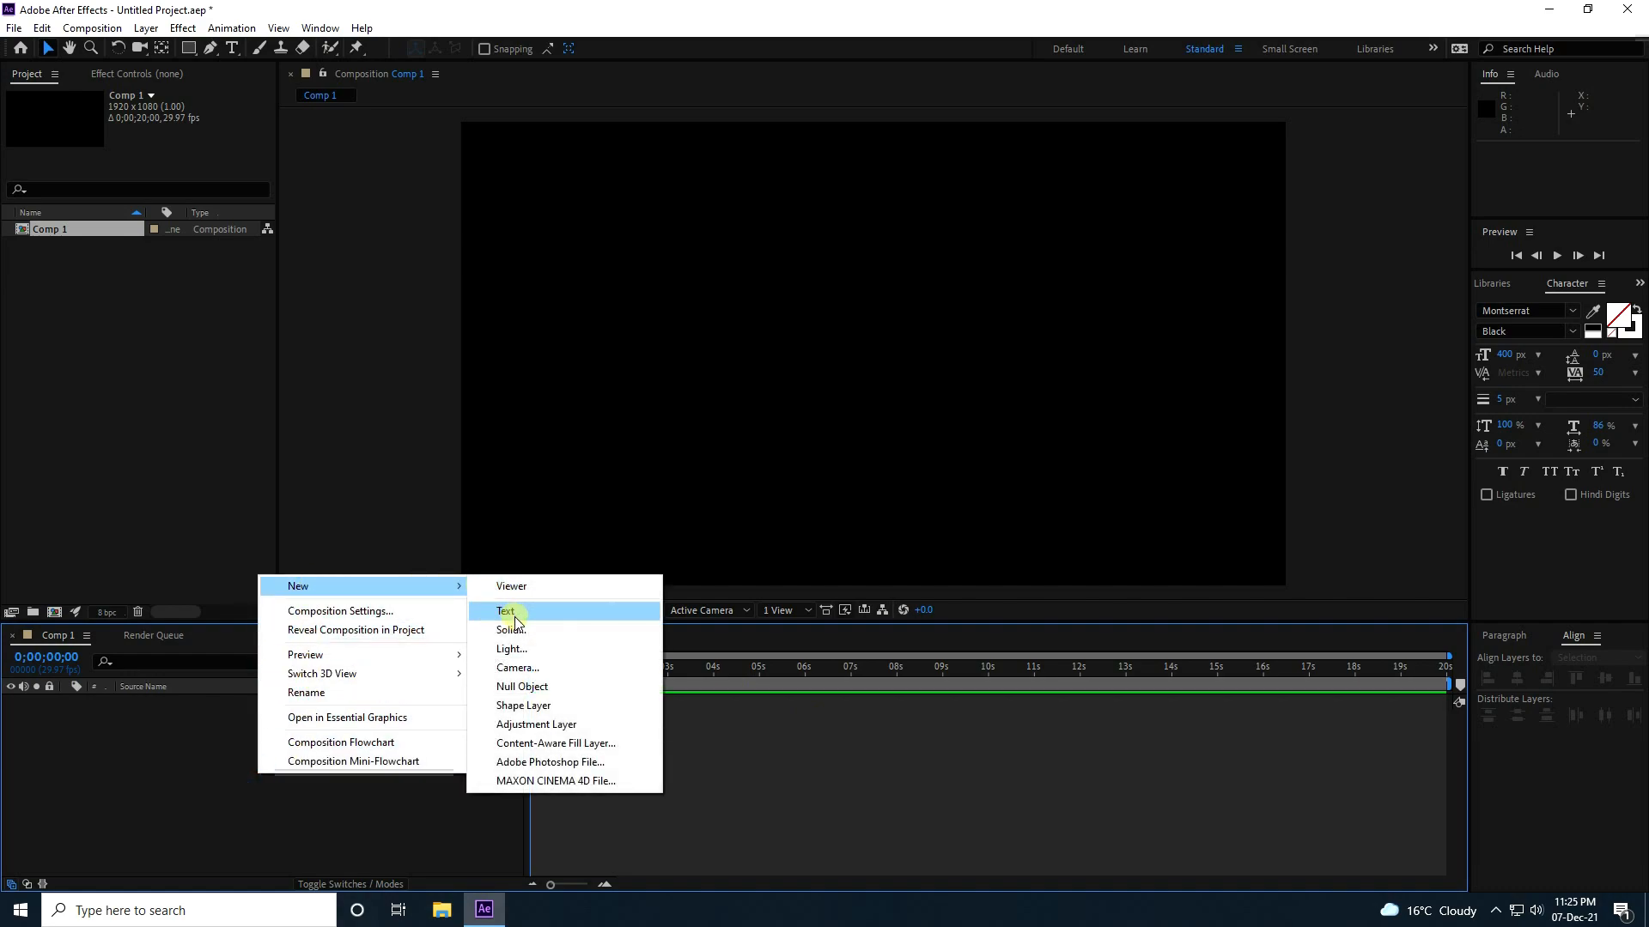
pyautogui.click(515, 617)
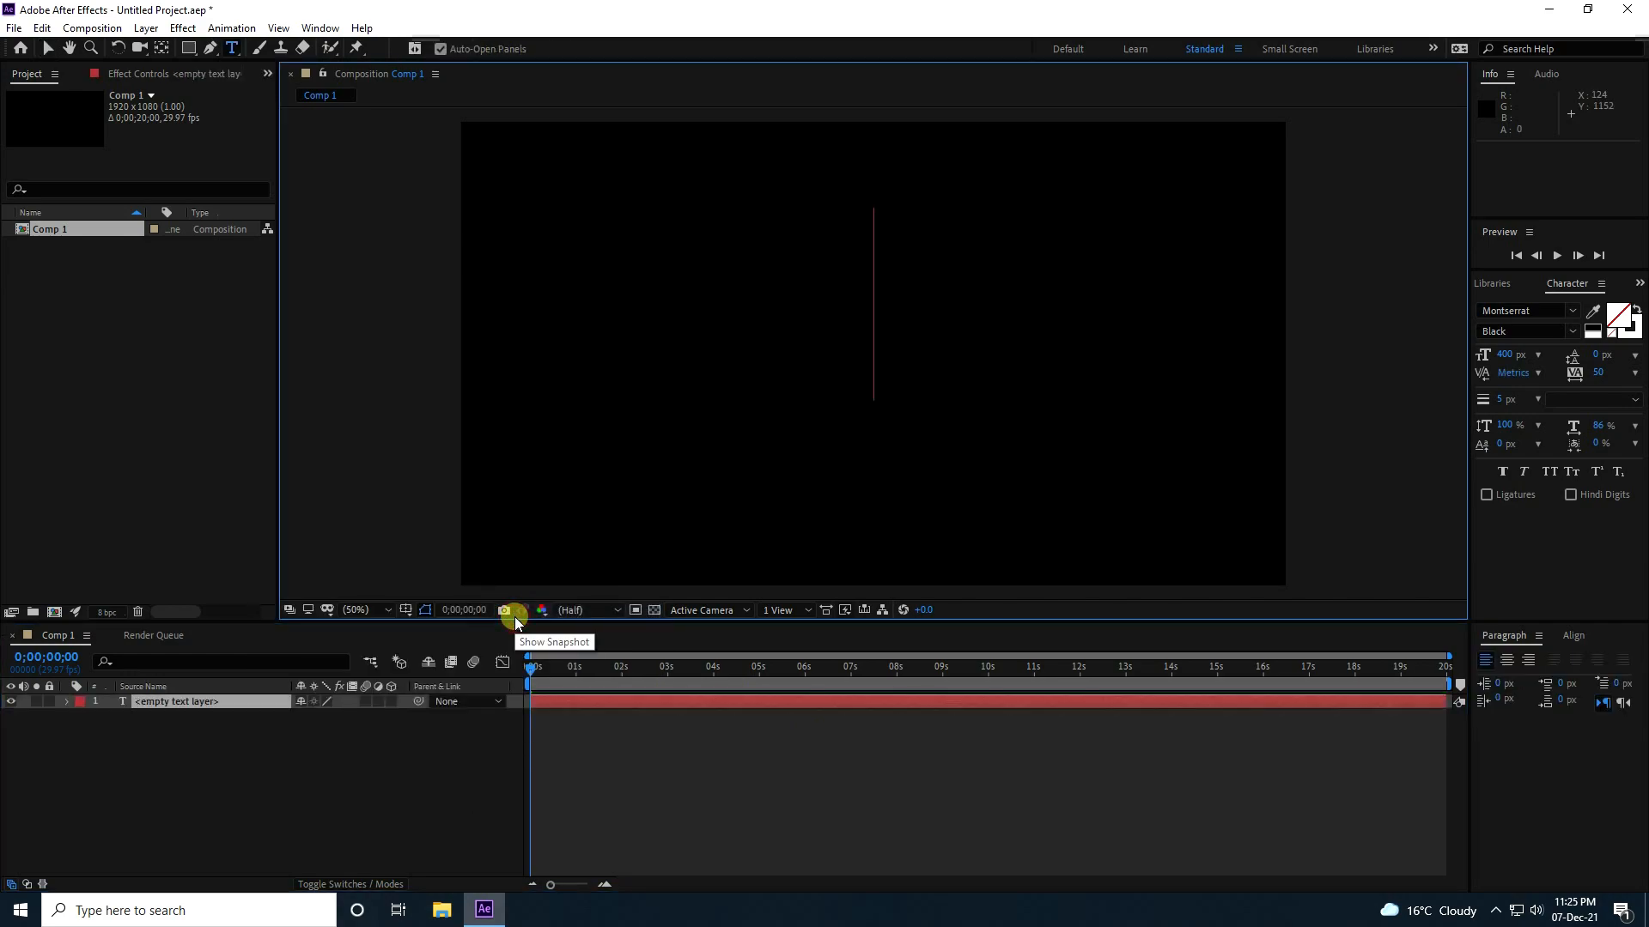
pyautogui.write('MOTION')
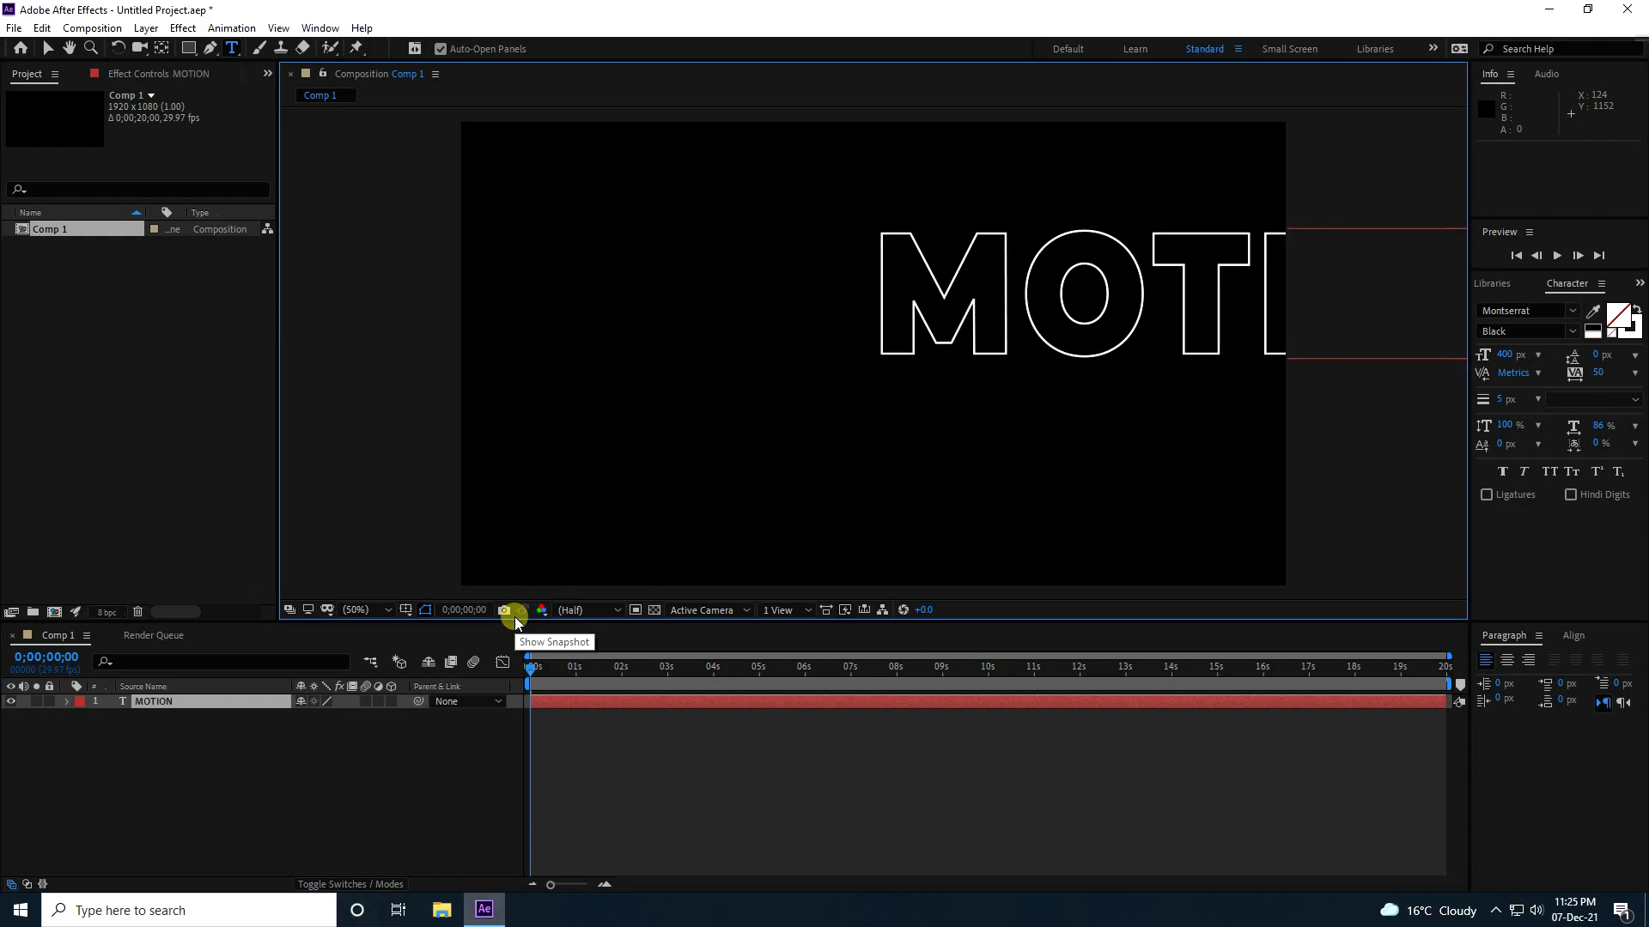
pyautogui.click(48, 48)
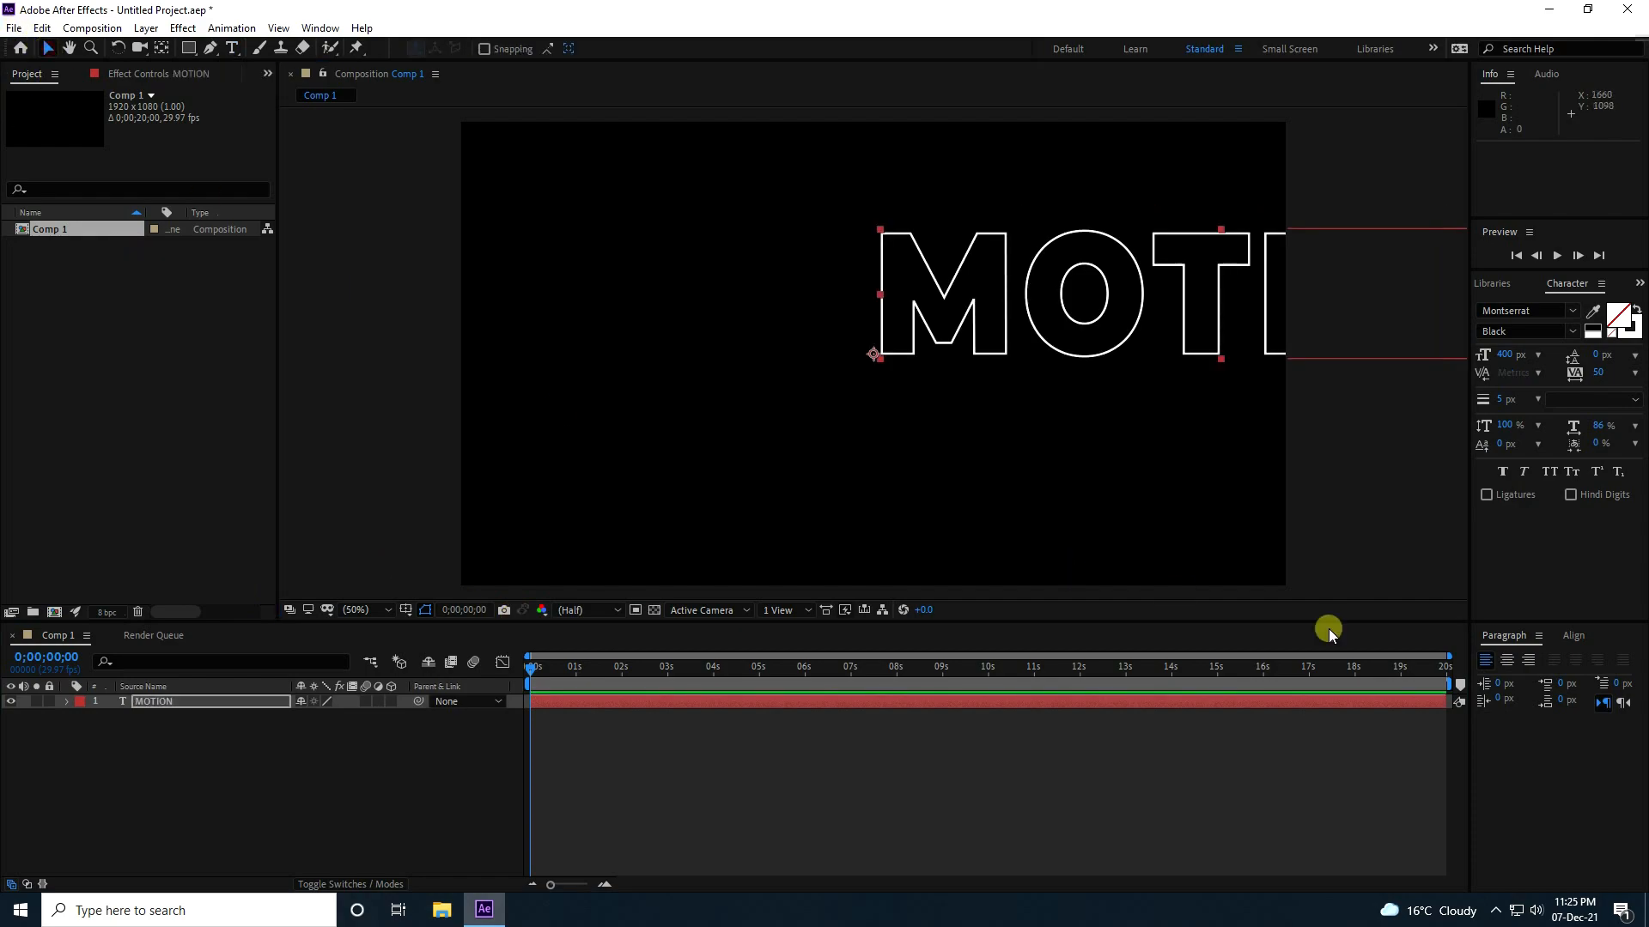
# Center the MOTION text horizontally and vertically in the composition.
pyautogui.click(1578, 635)
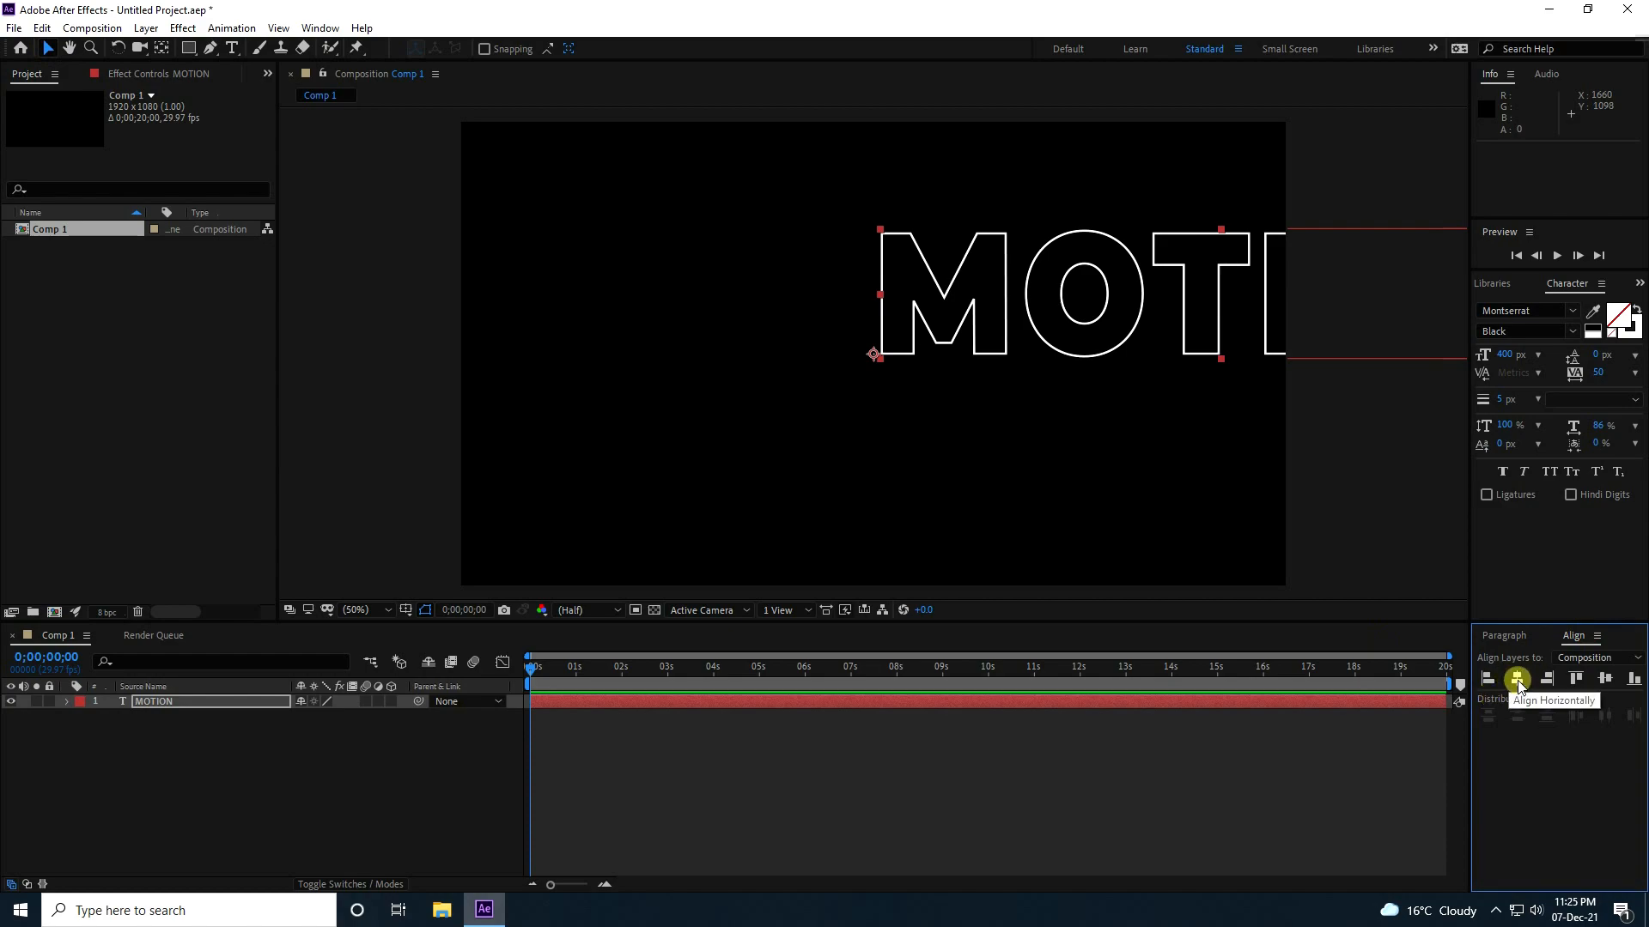
pyautogui.click(1517, 679)
pyautogui.click(1606, 679)
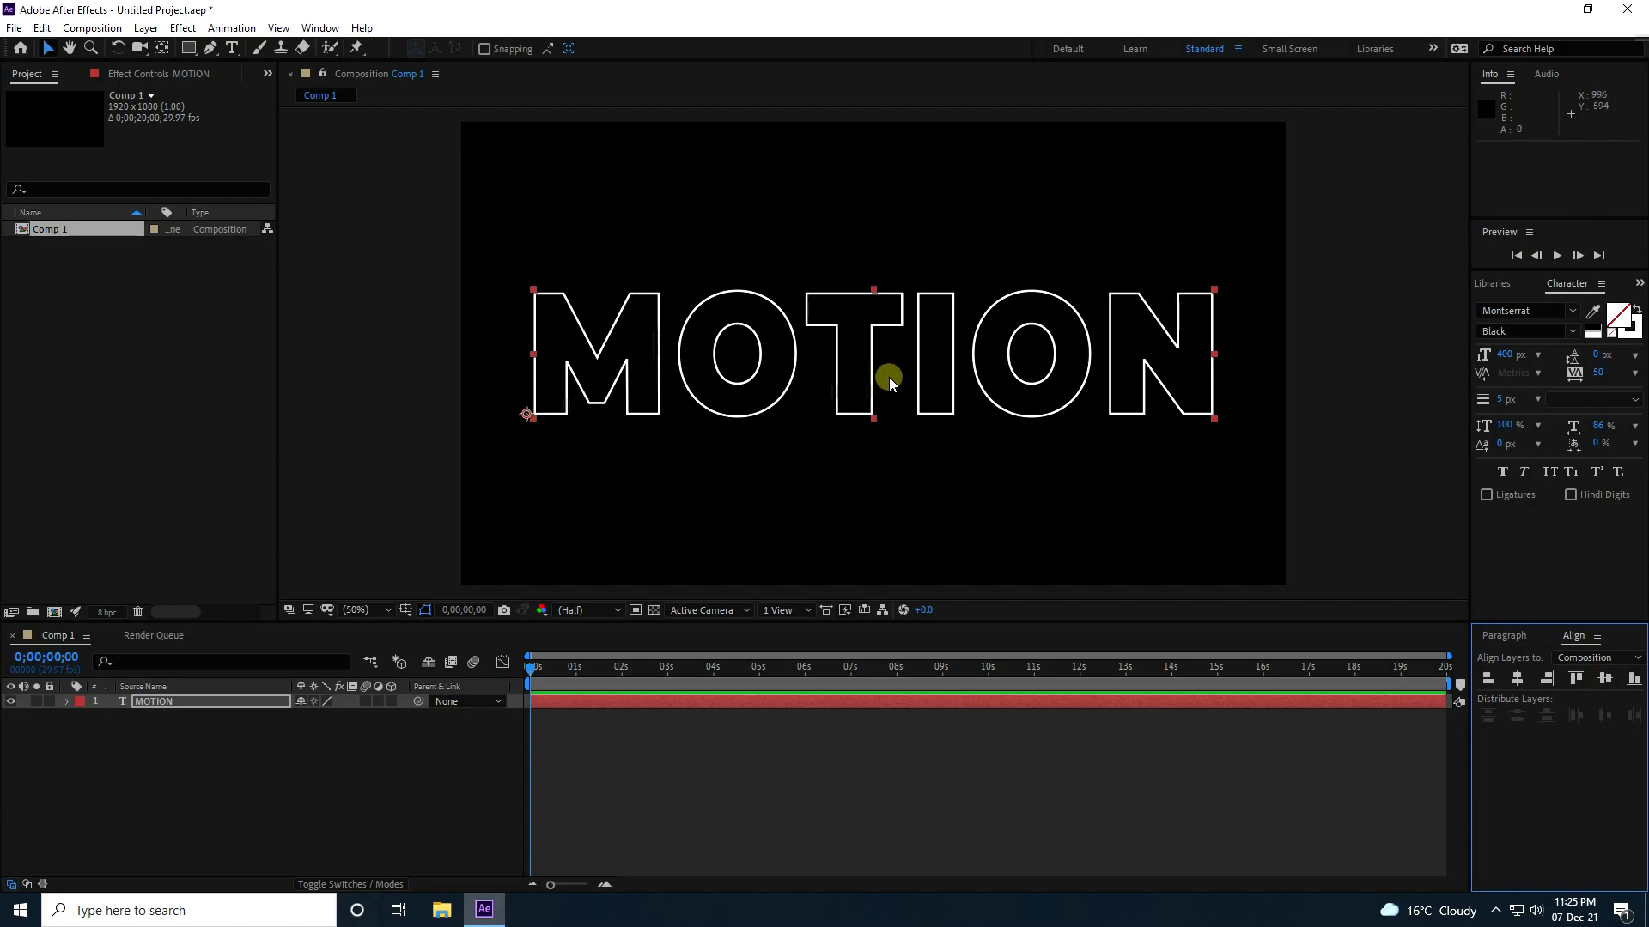
# Center the anchor point within the MOTION text and move the layer straight up to about position 960, 392.
pyautogui.hotkey('ctrl', 'alt', 'Home')
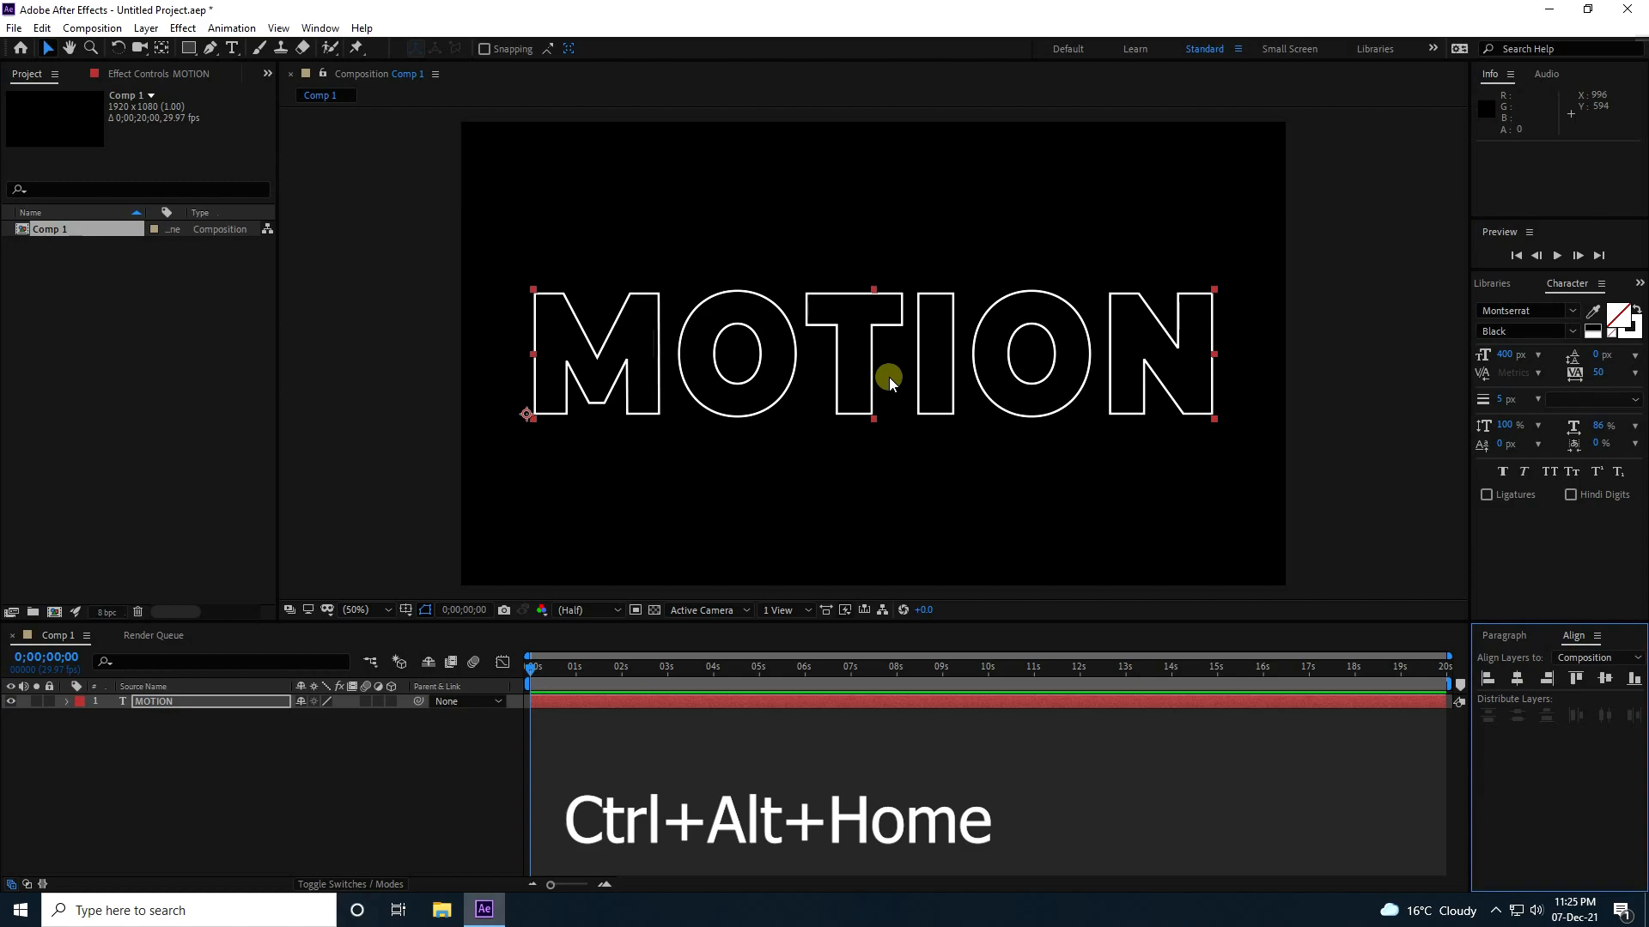
pyautogui.hotkey('ctrl', 'alt', 'Home')
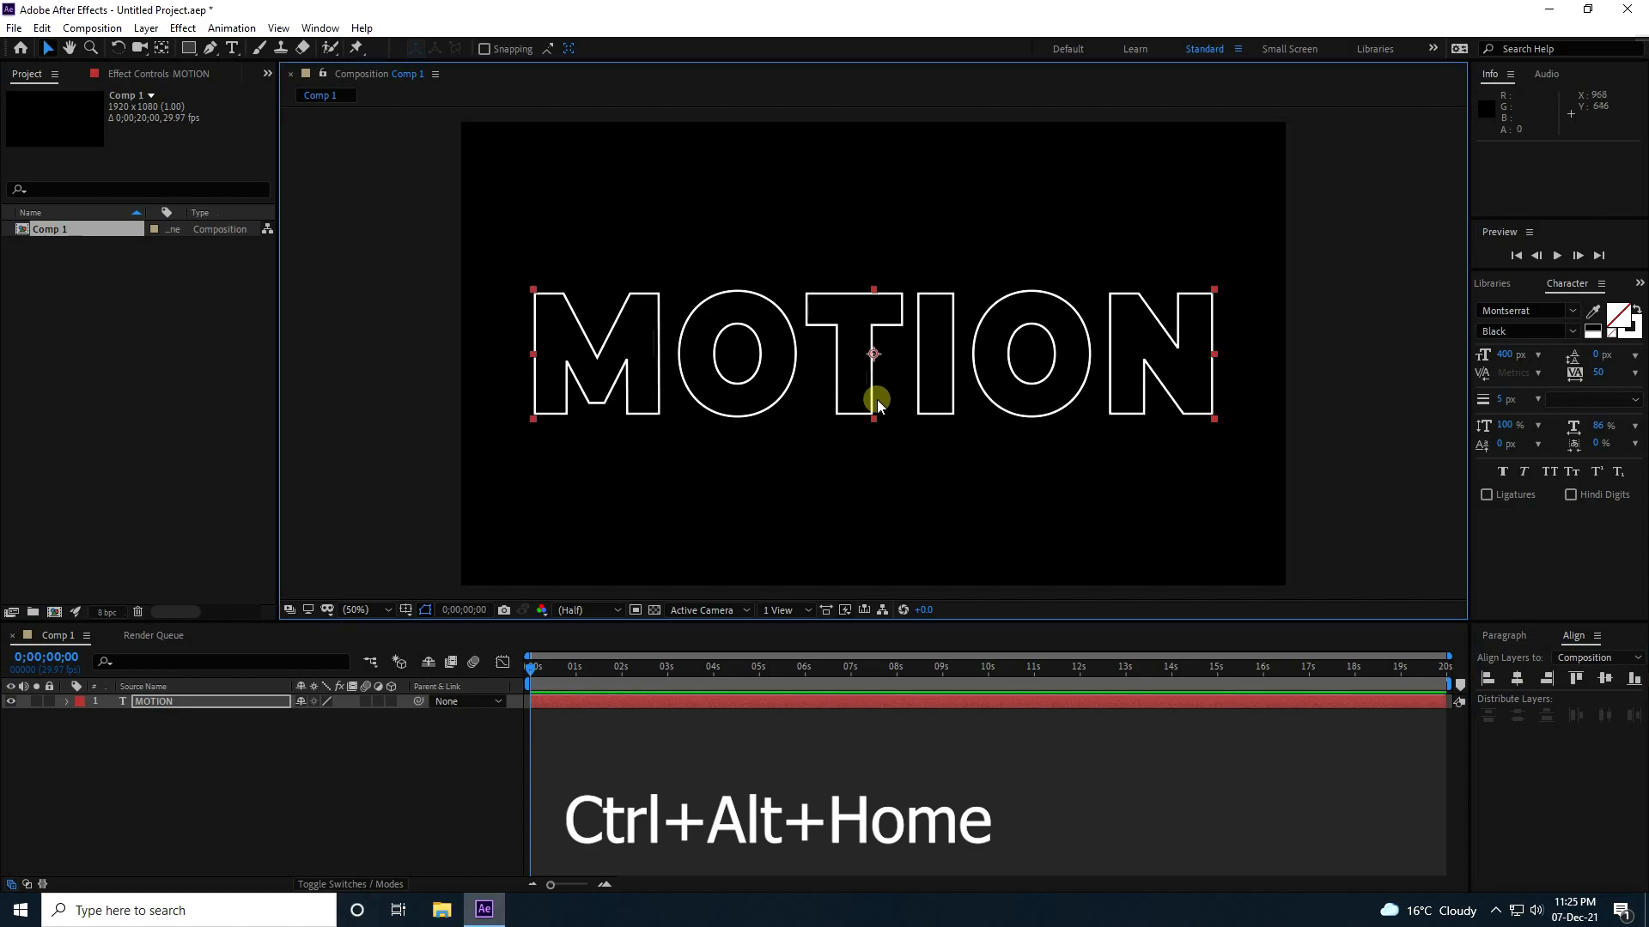
pyautogui.moveTo(869, 389); pyautogui.dragTo(866, 329)
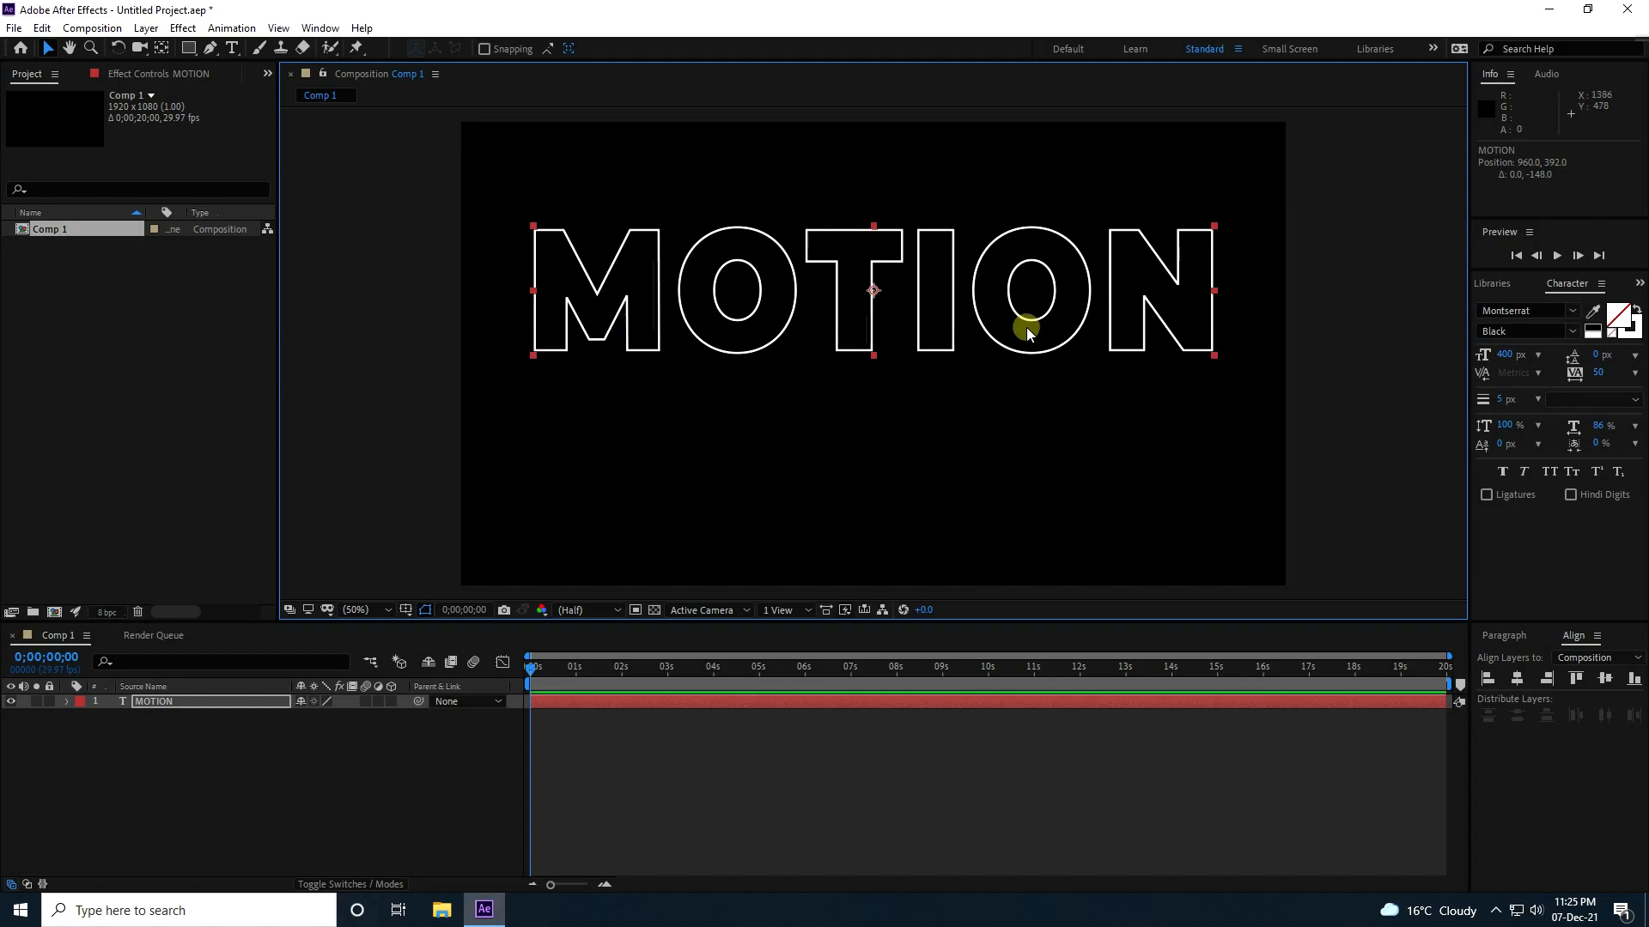
# Duplicate the MOTION layer, place the copy just below the original text, and move it beneath the original in the layer stack.
pyautogui.hotkey('ctrl', 'd')
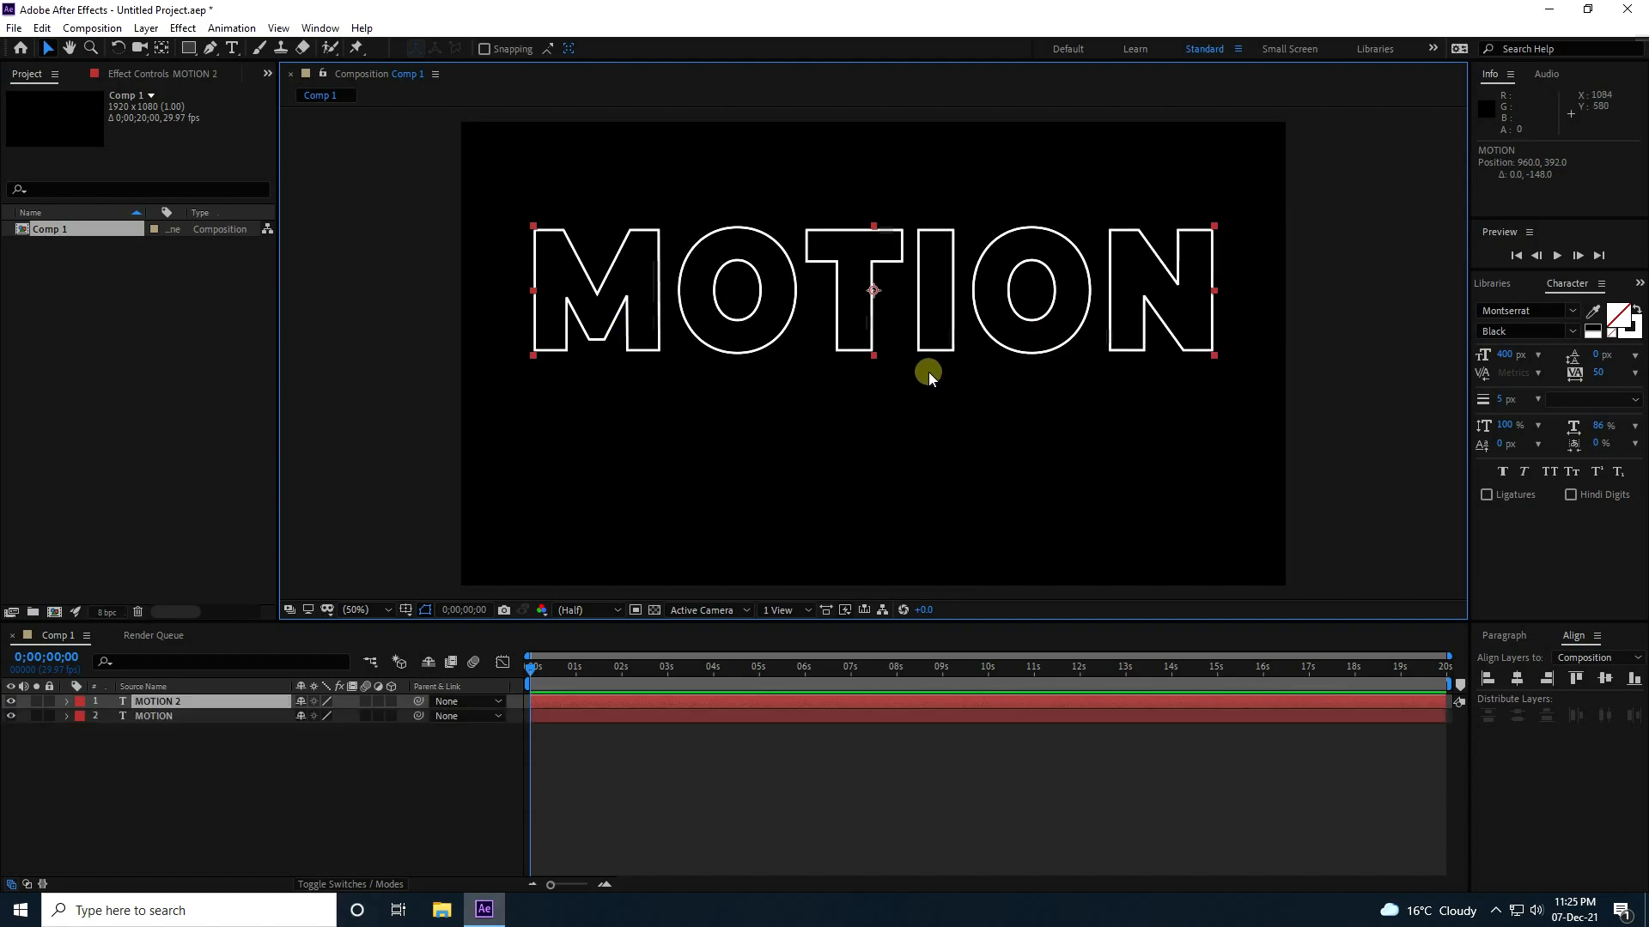
pyautogui.moveTo(869, 332); pyautogui.dragTo(883, 483)
pyautogui.moveTo(157, 702)
pyautogui.mouseDown()
pyautogui.moveTo(246, 721)
pyautogui.moveTo(196, 739)
pyautogui.moveTo(178, 720)
pyautogui.mouseUp()
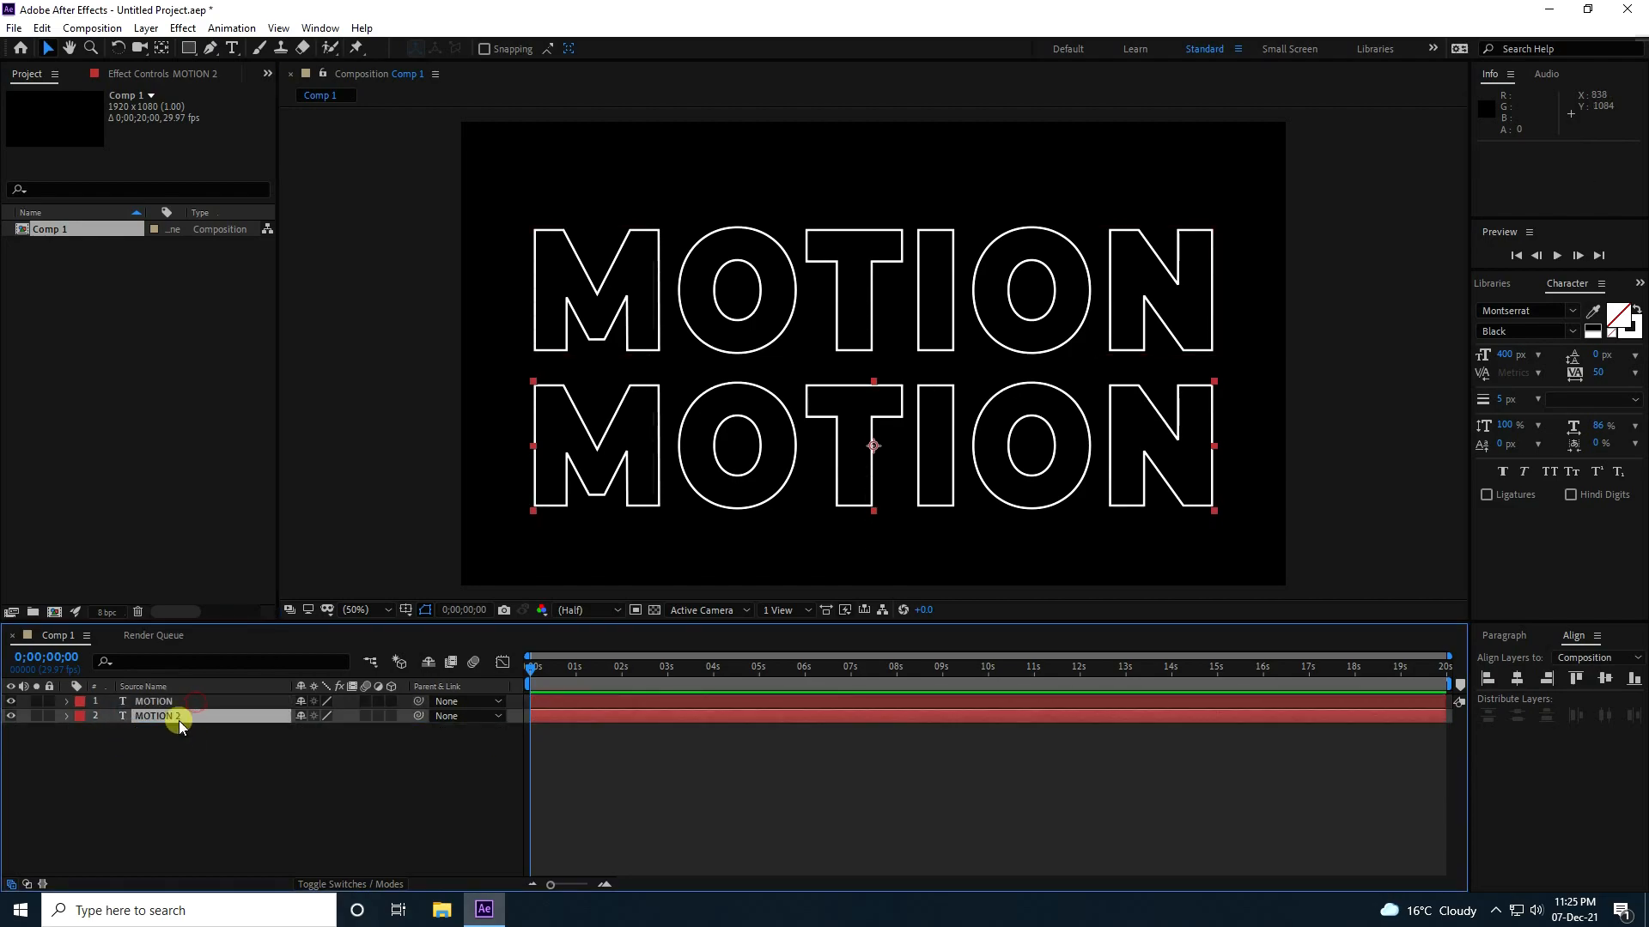
# Change the lower text copy to "DESIGN" and center it horizontally in the composition.
pyautogui.click(233, 49)
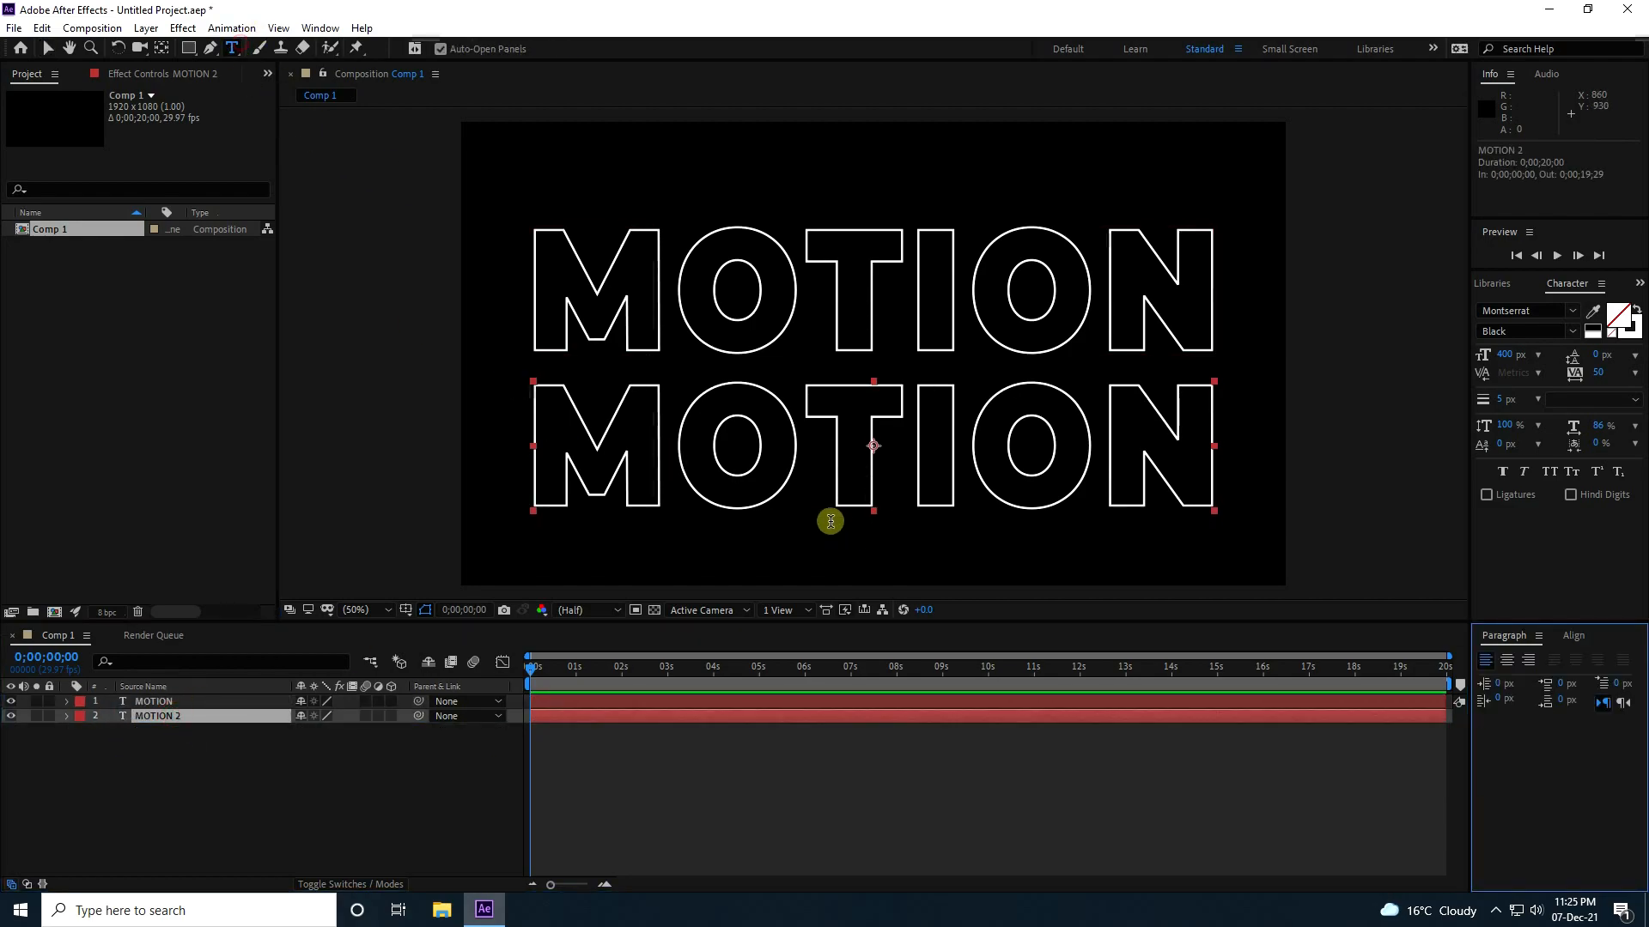
pyautogui.doubleClick(799, 447)
pyautogui.write('DESIGN')
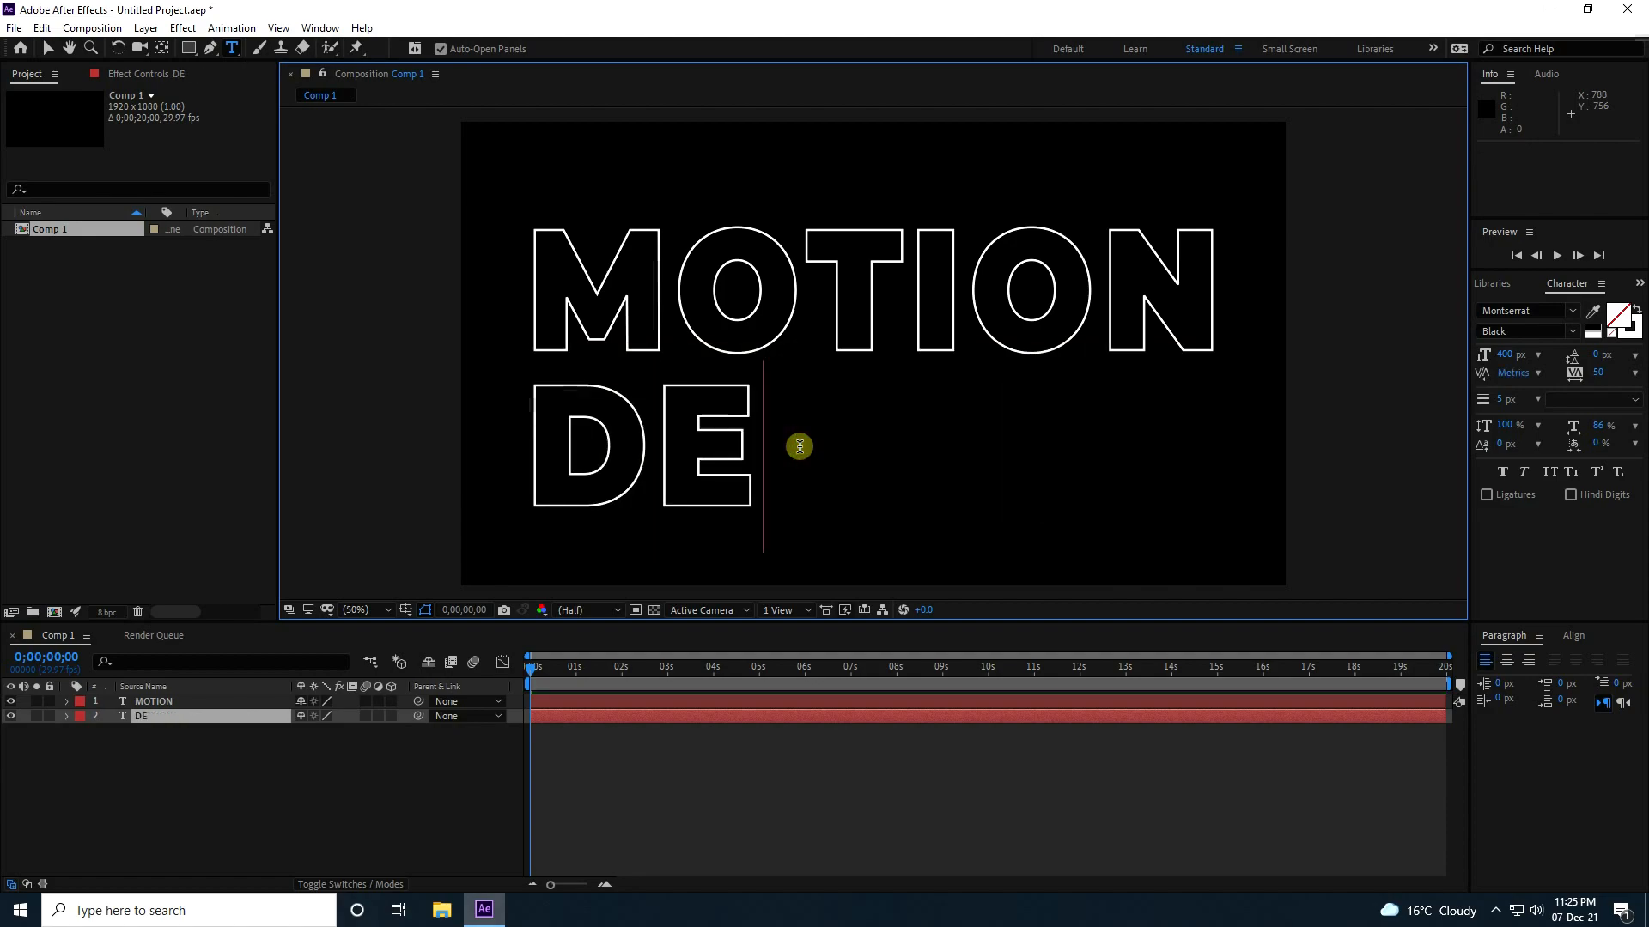
pyautogui.click(47, 48)
pyautogui.click(1573, 636)
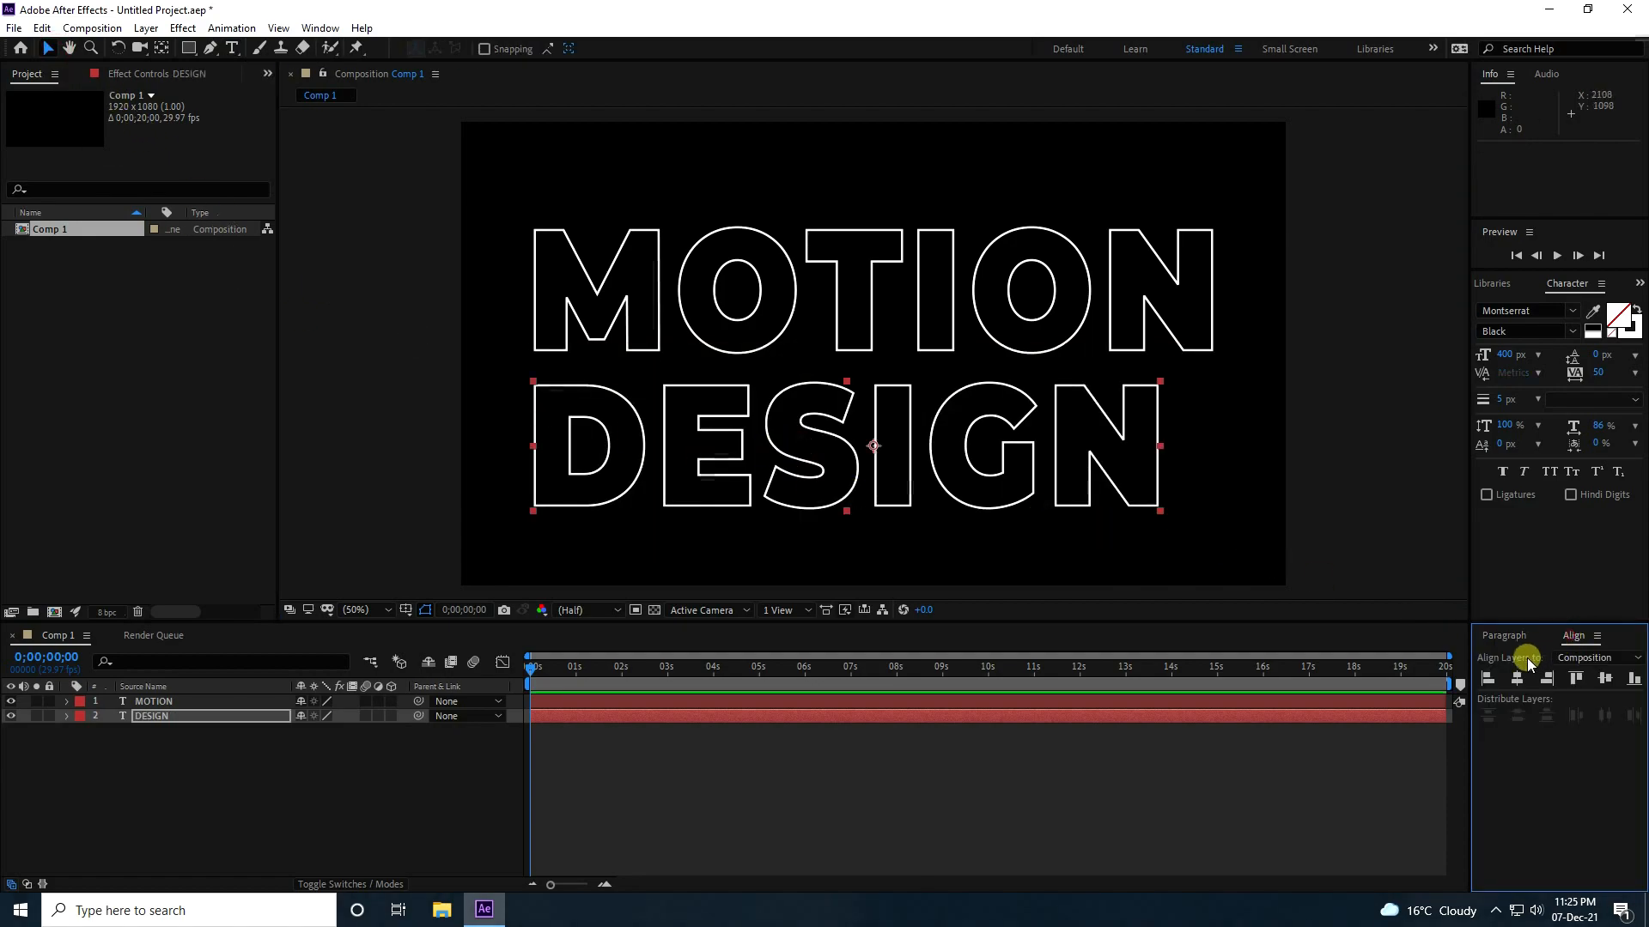
pyautogui.click(1517, 678)
# Try a solid white fill on the MOTION text, and return it to outline only with no fill.
pyautogui.click(845, 500)
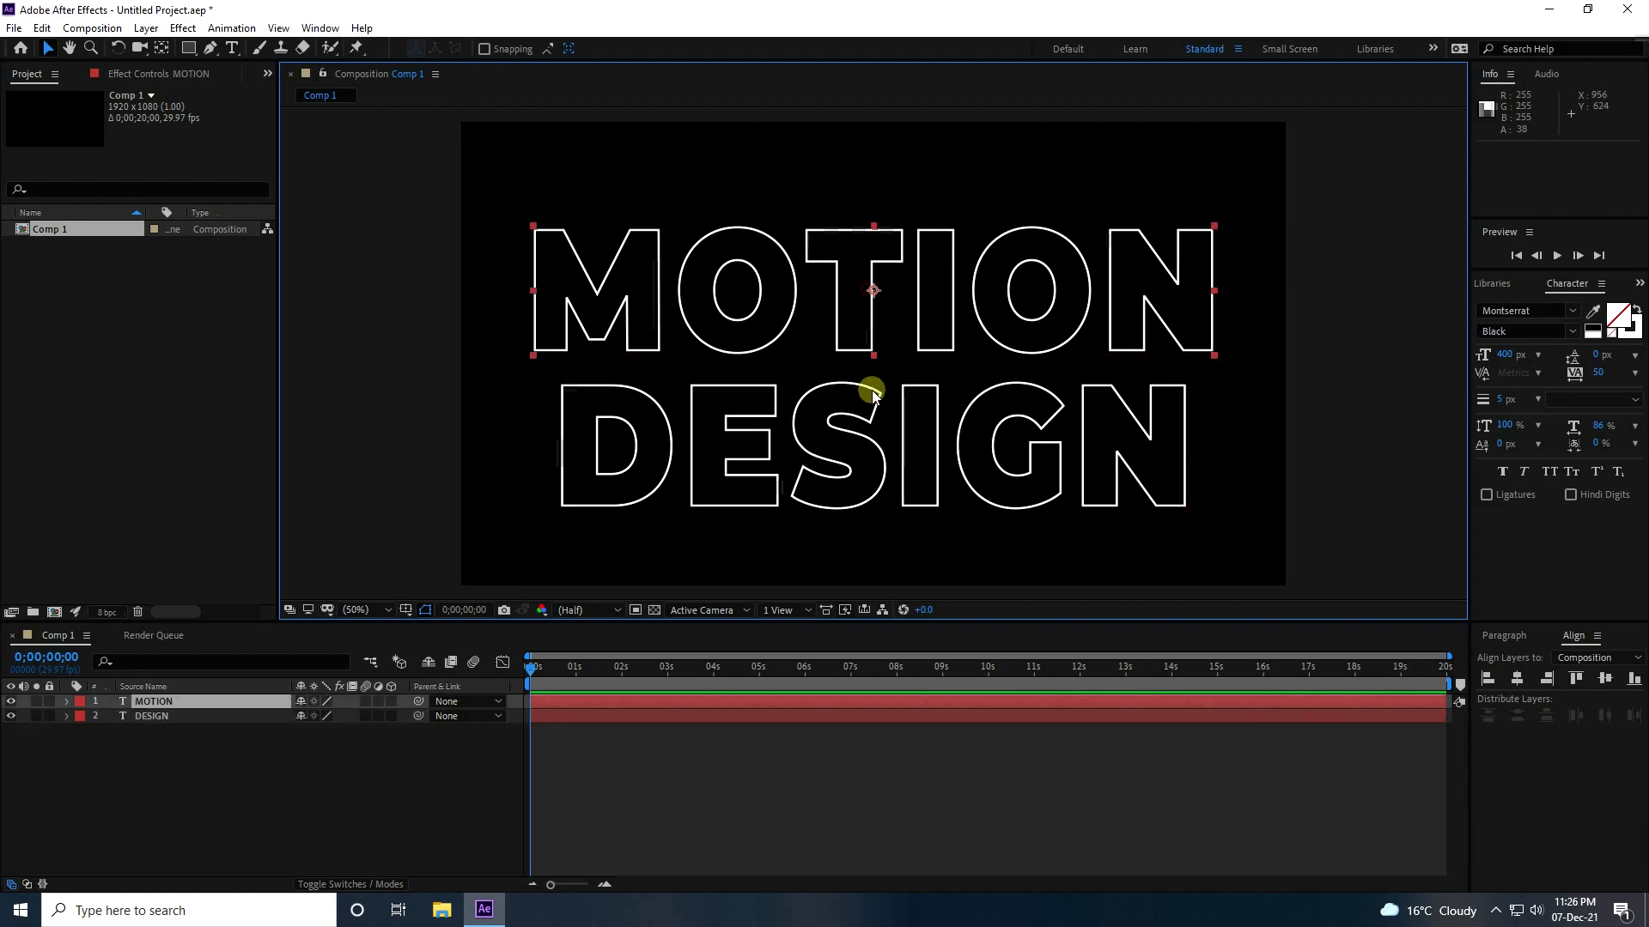
pyautogui.click(862, 273)
pyautogui.click(868, 413)
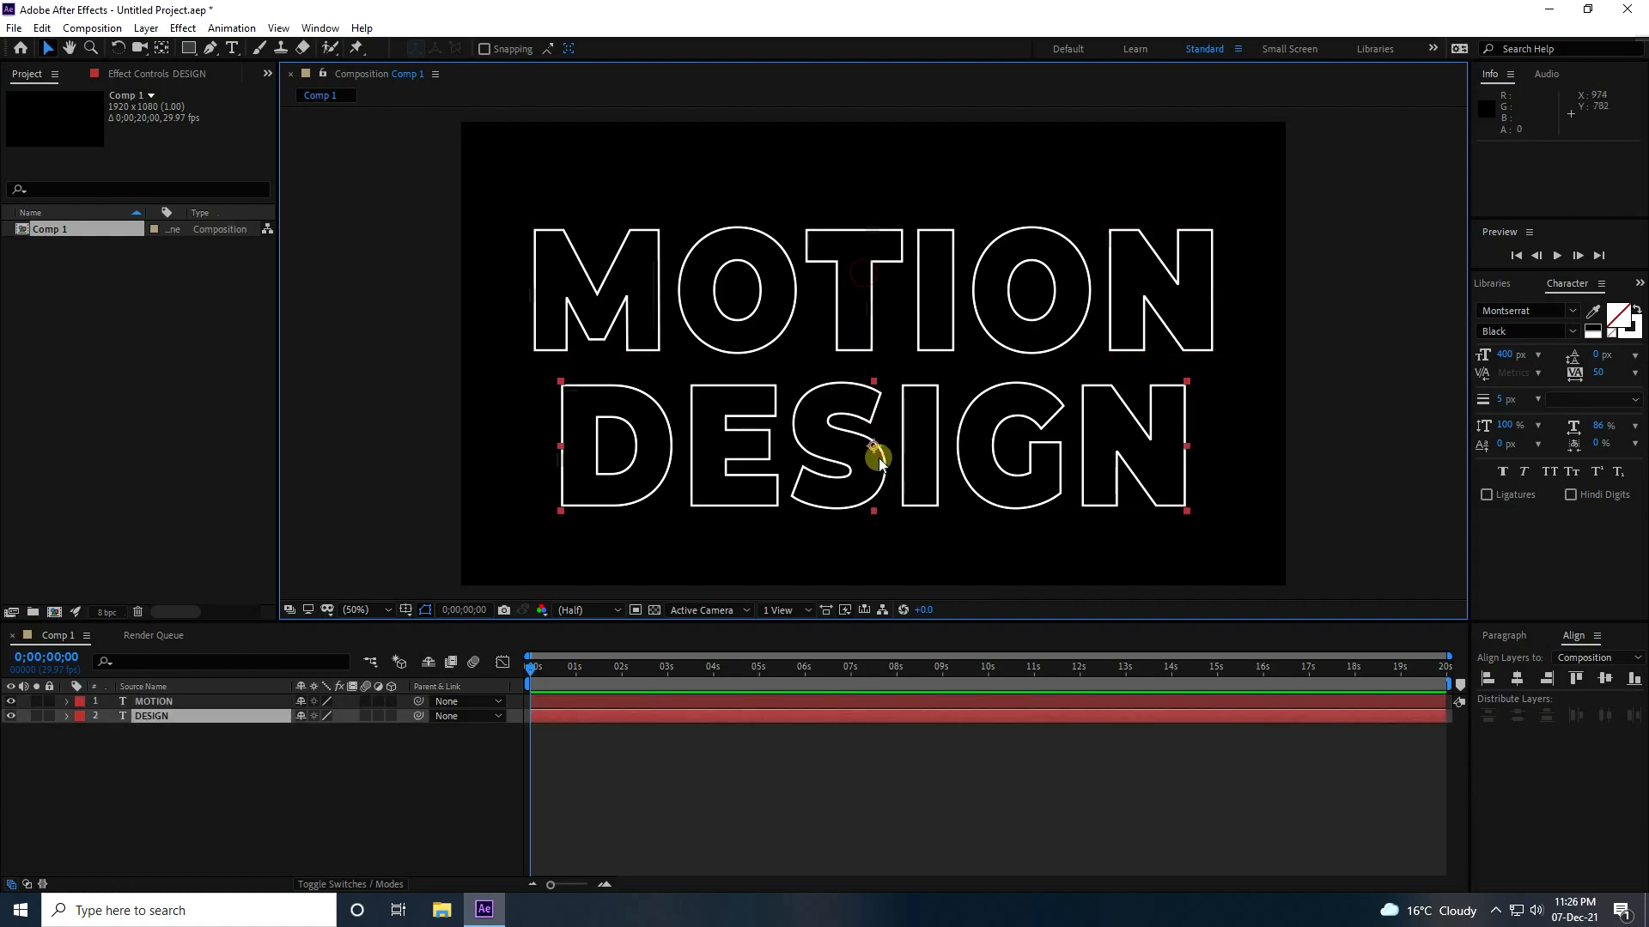
pyautogui.click(874, 276)
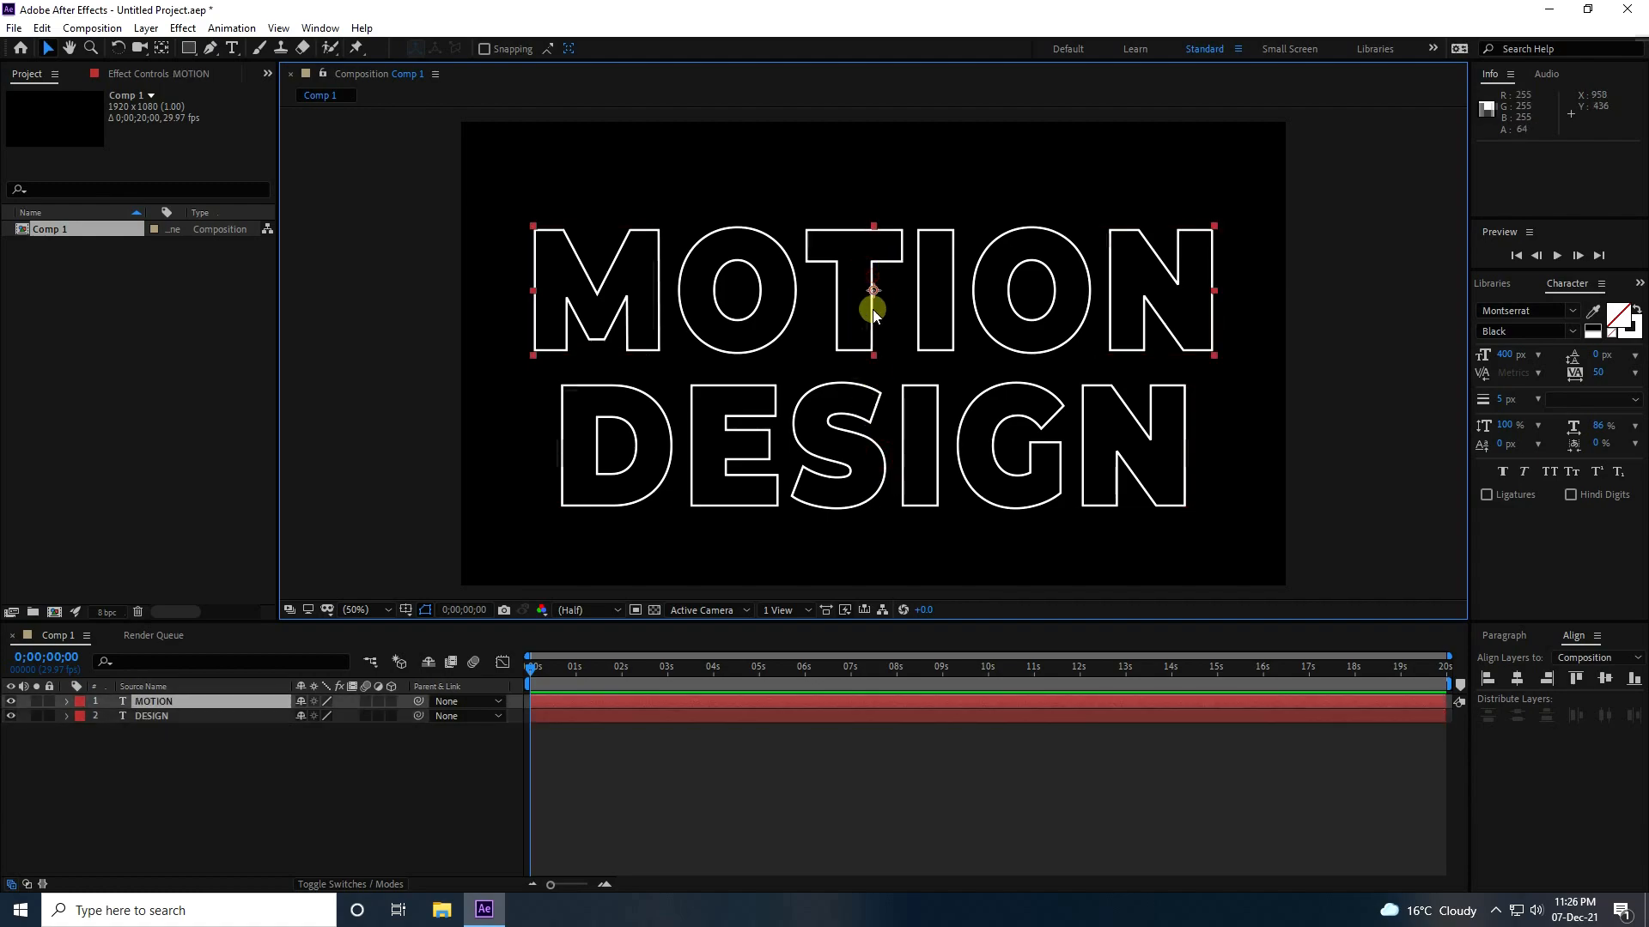
pyautogui.click(1618, 315)
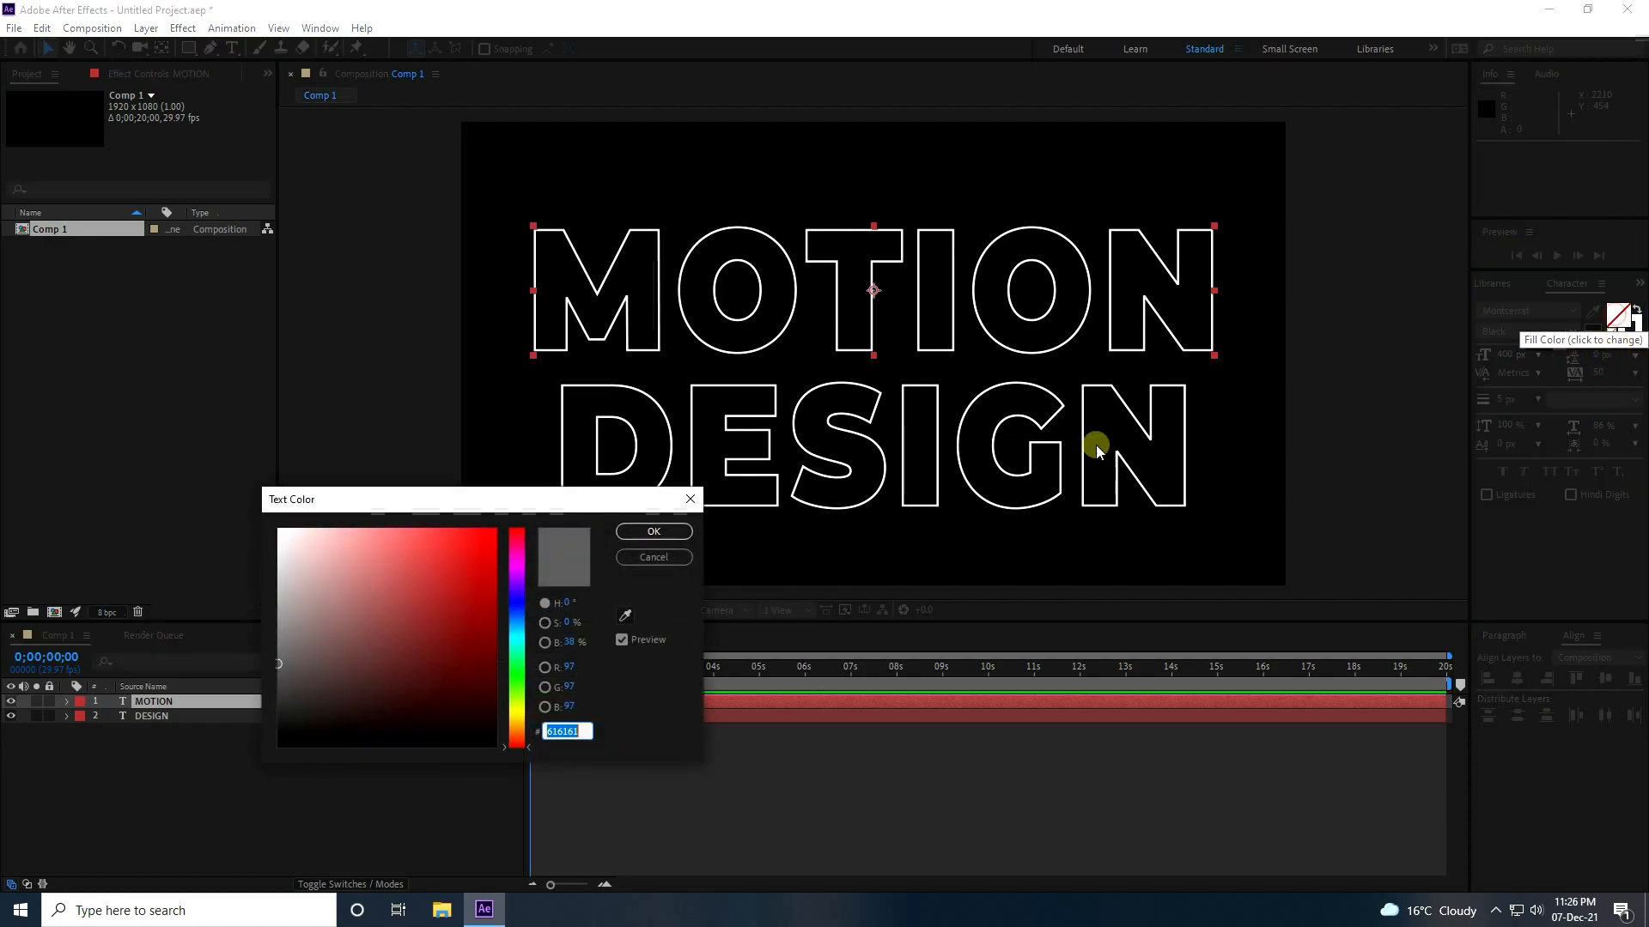
pyautogui.click(623, 533)
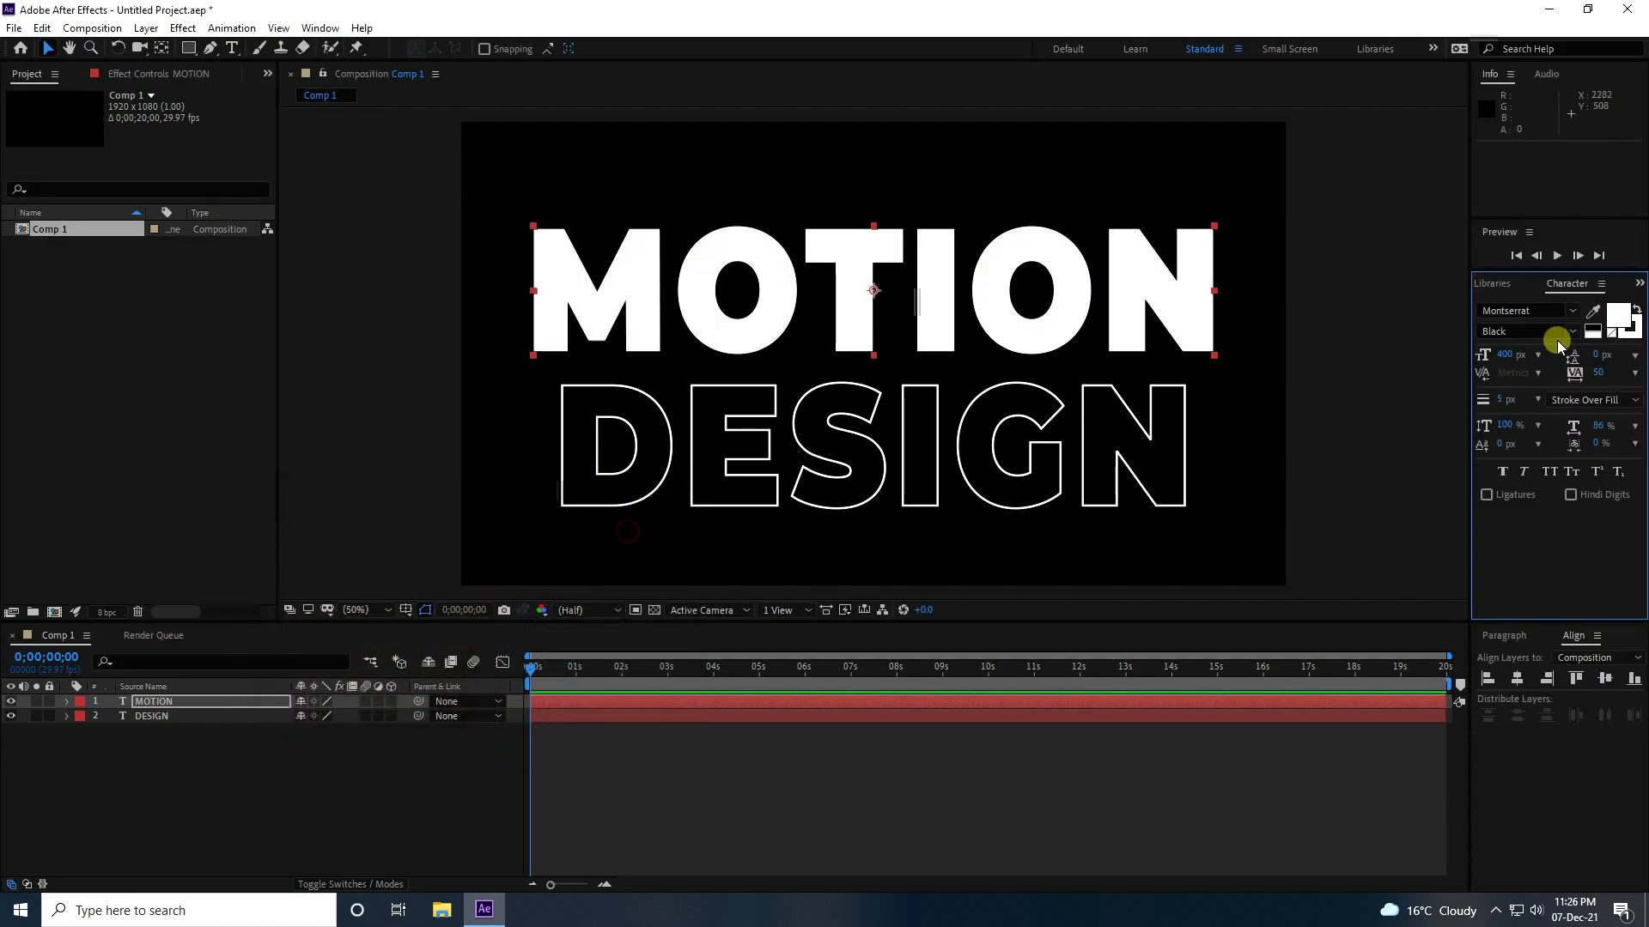
pyautogui.click(1616, 334)
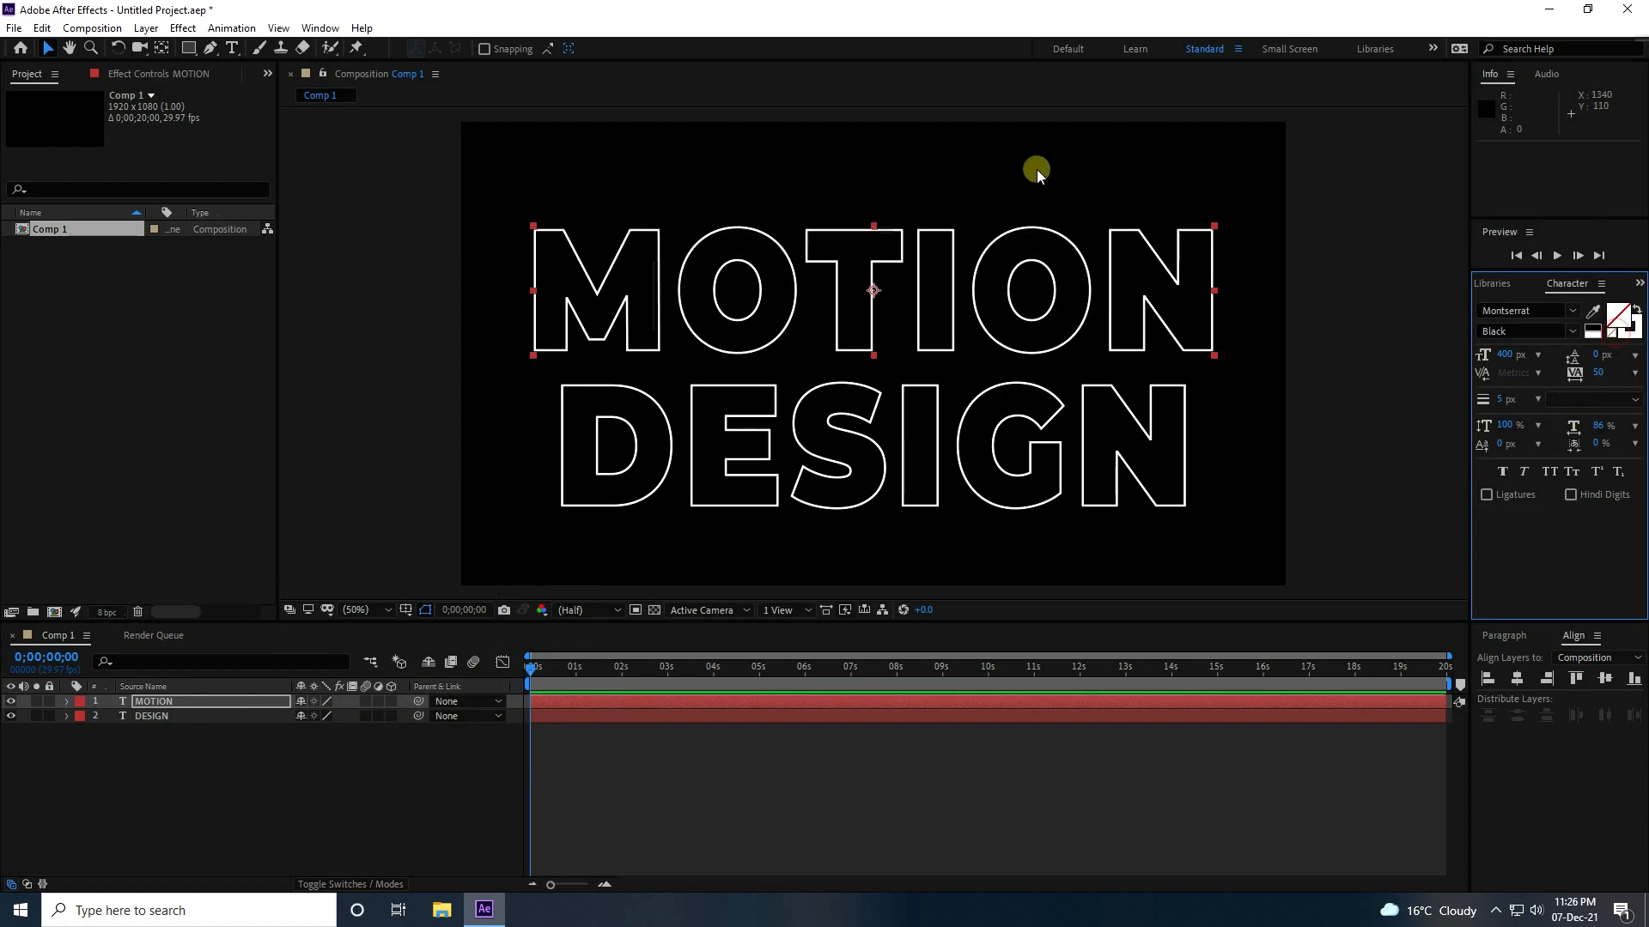
# Start Position keyframing on the MOTION layer at 0 seconds.
pyautogui.click(307, 799)
pyautogui.press(',')
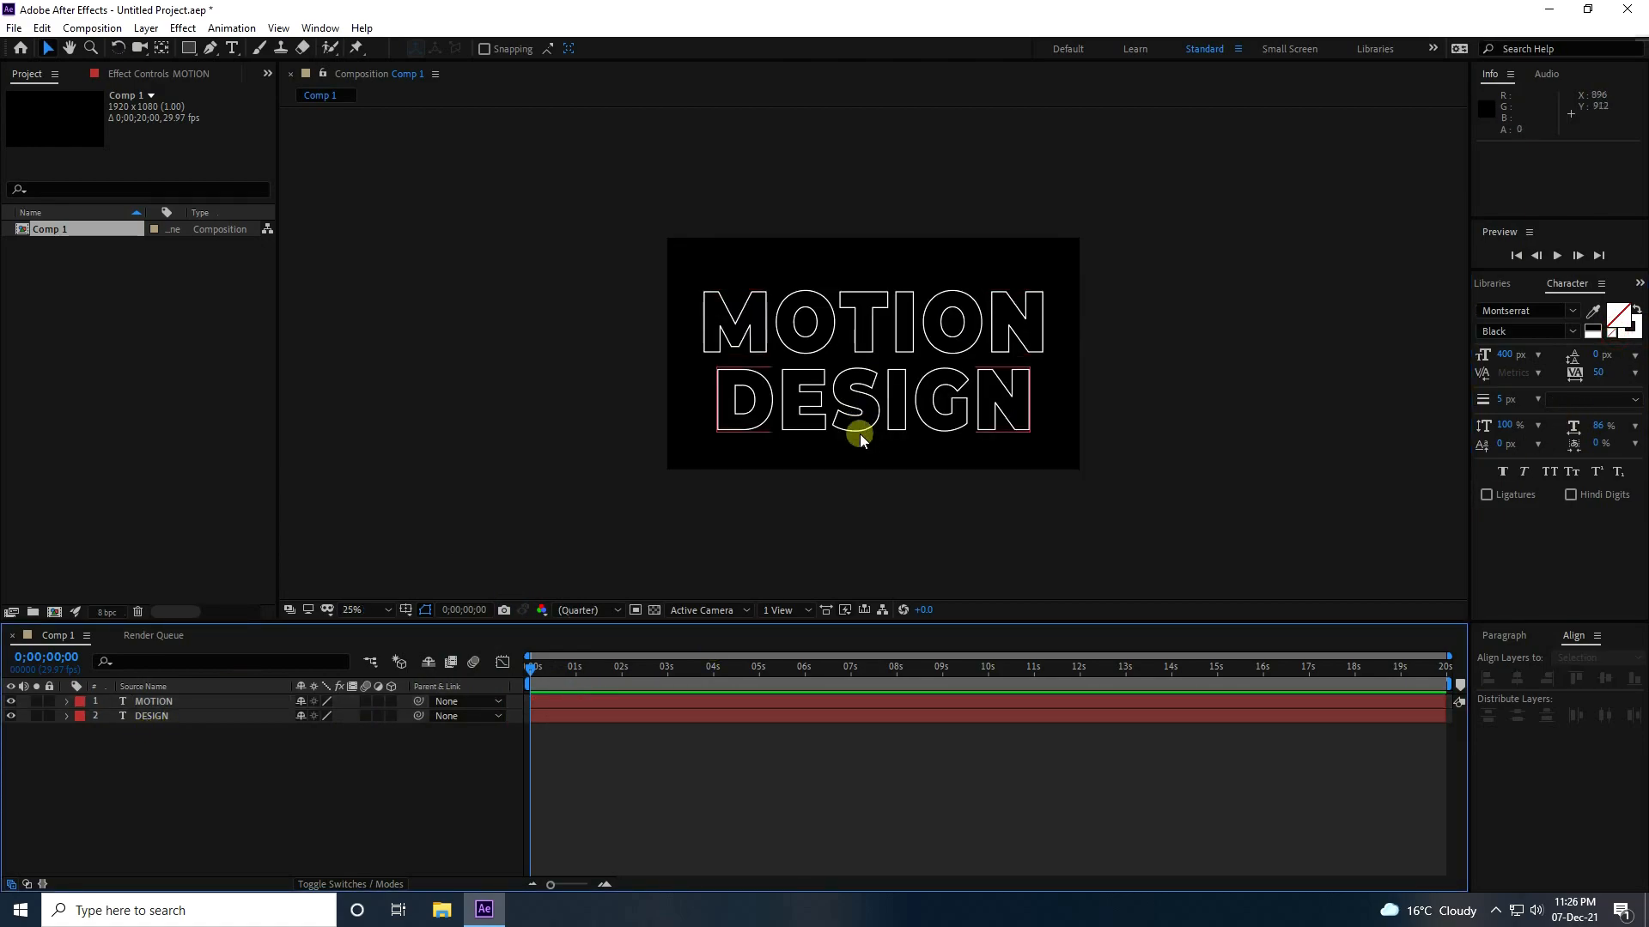
pyautogui.press('.')
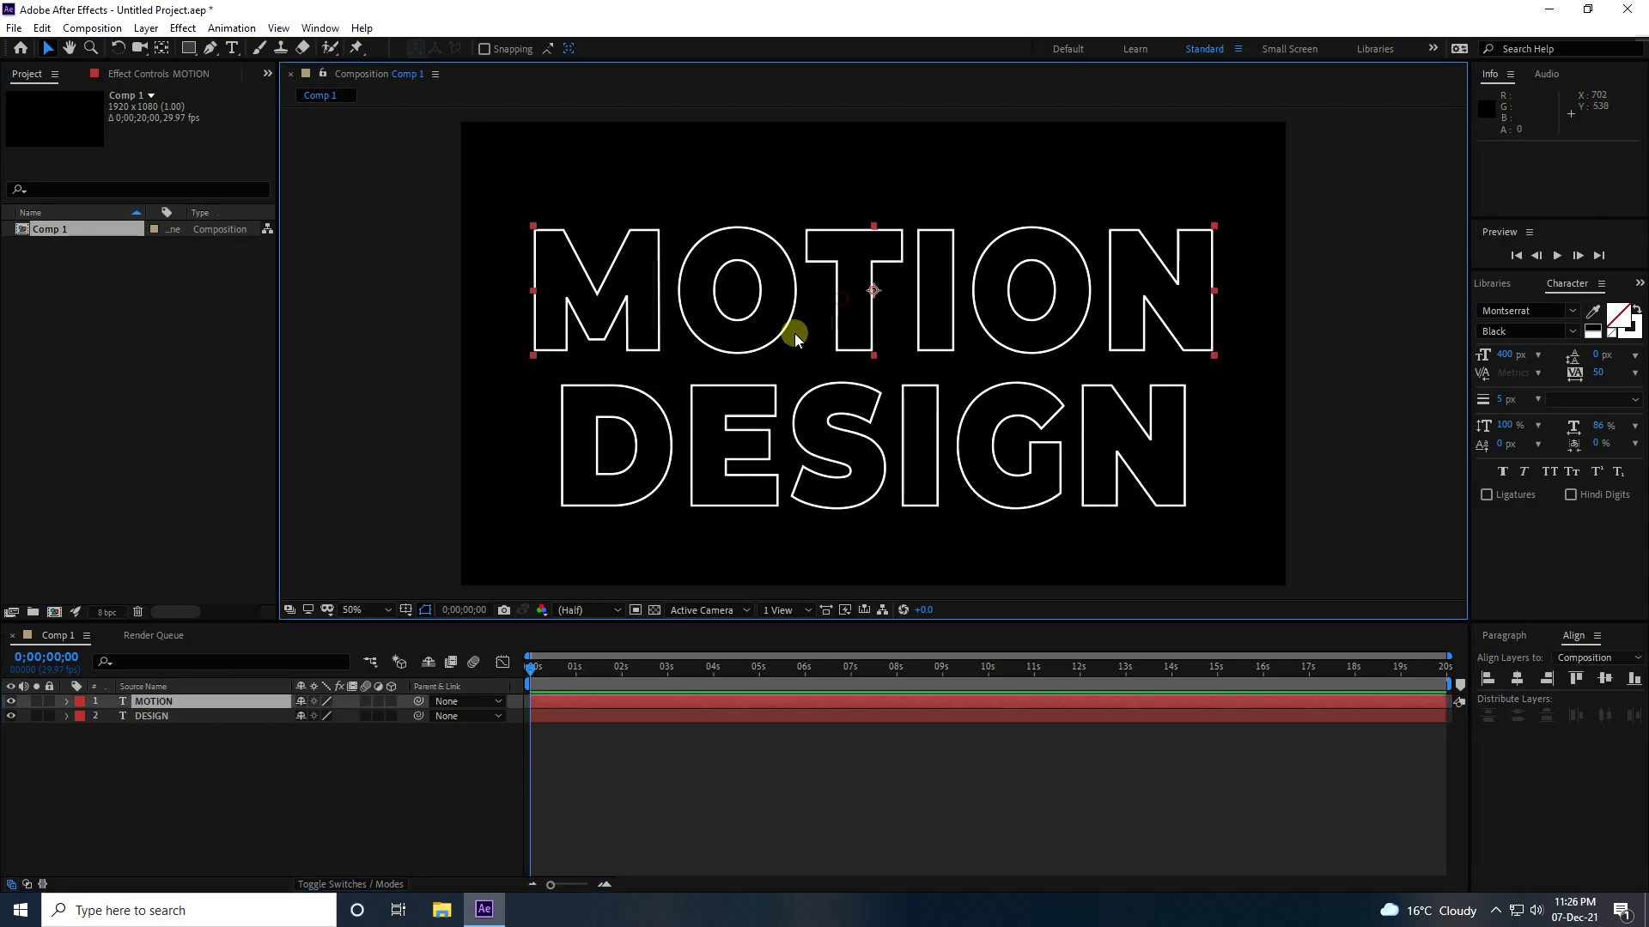
pyautogui.click(165, 702)
pyautogui.press('p')
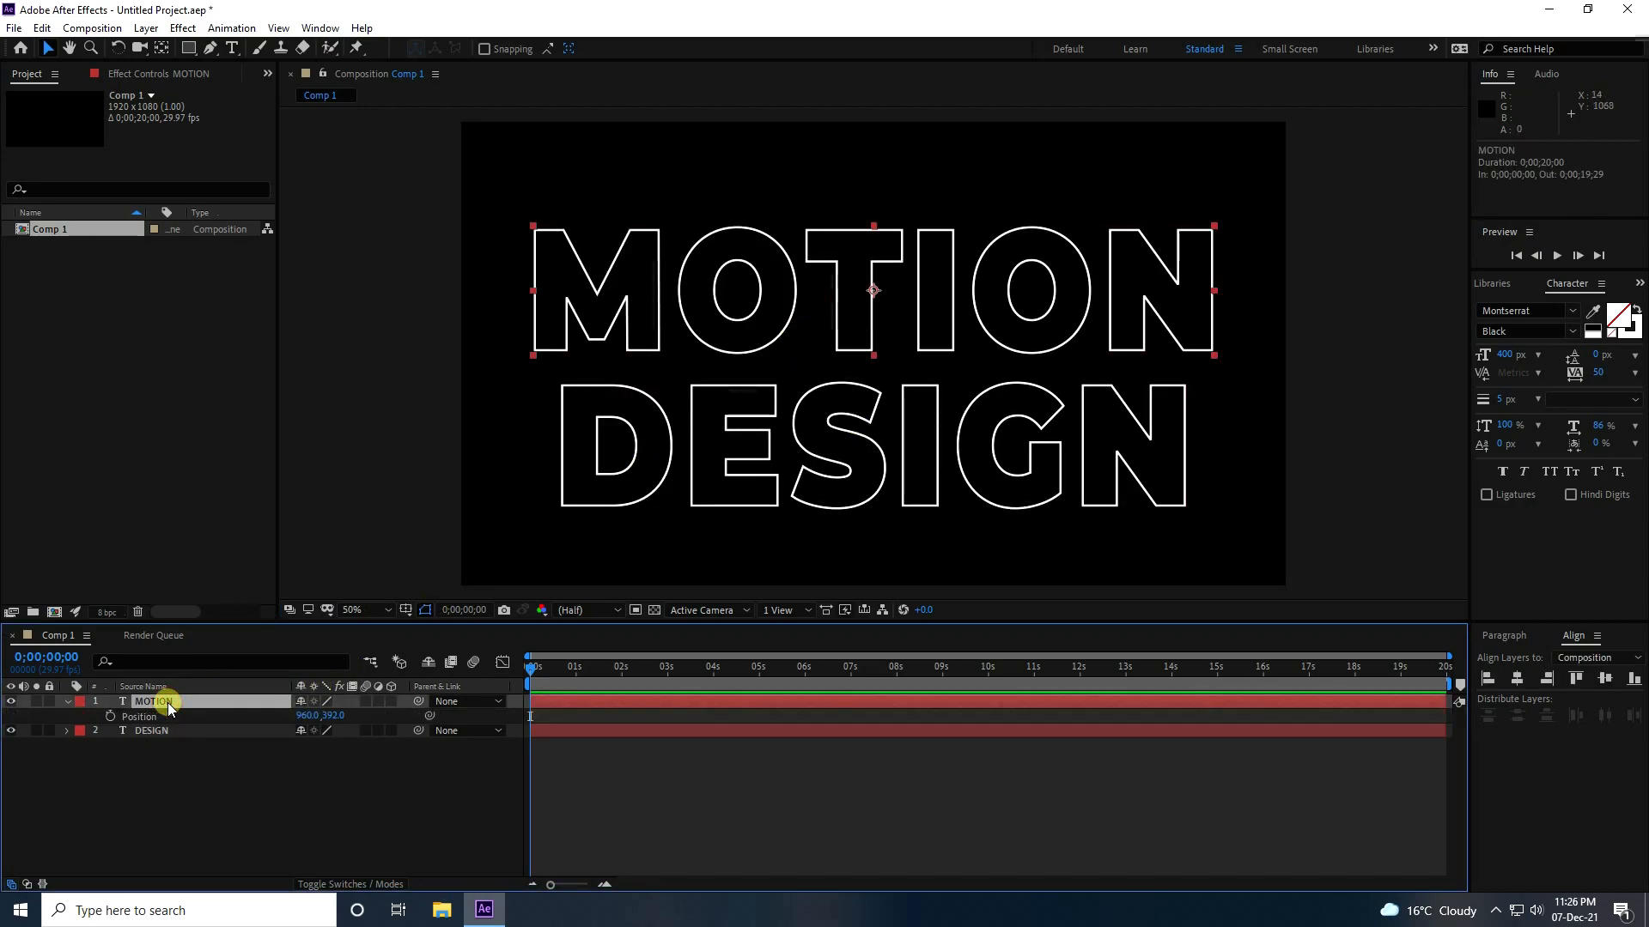
pyautogui.click(110, 717)
# Keyframe the MOTION layer at 5 seconds above the frame, with its Position at 960, -170.
pyautogui.moveTo(530, 668); pyautogui.dragTo(745, 687)
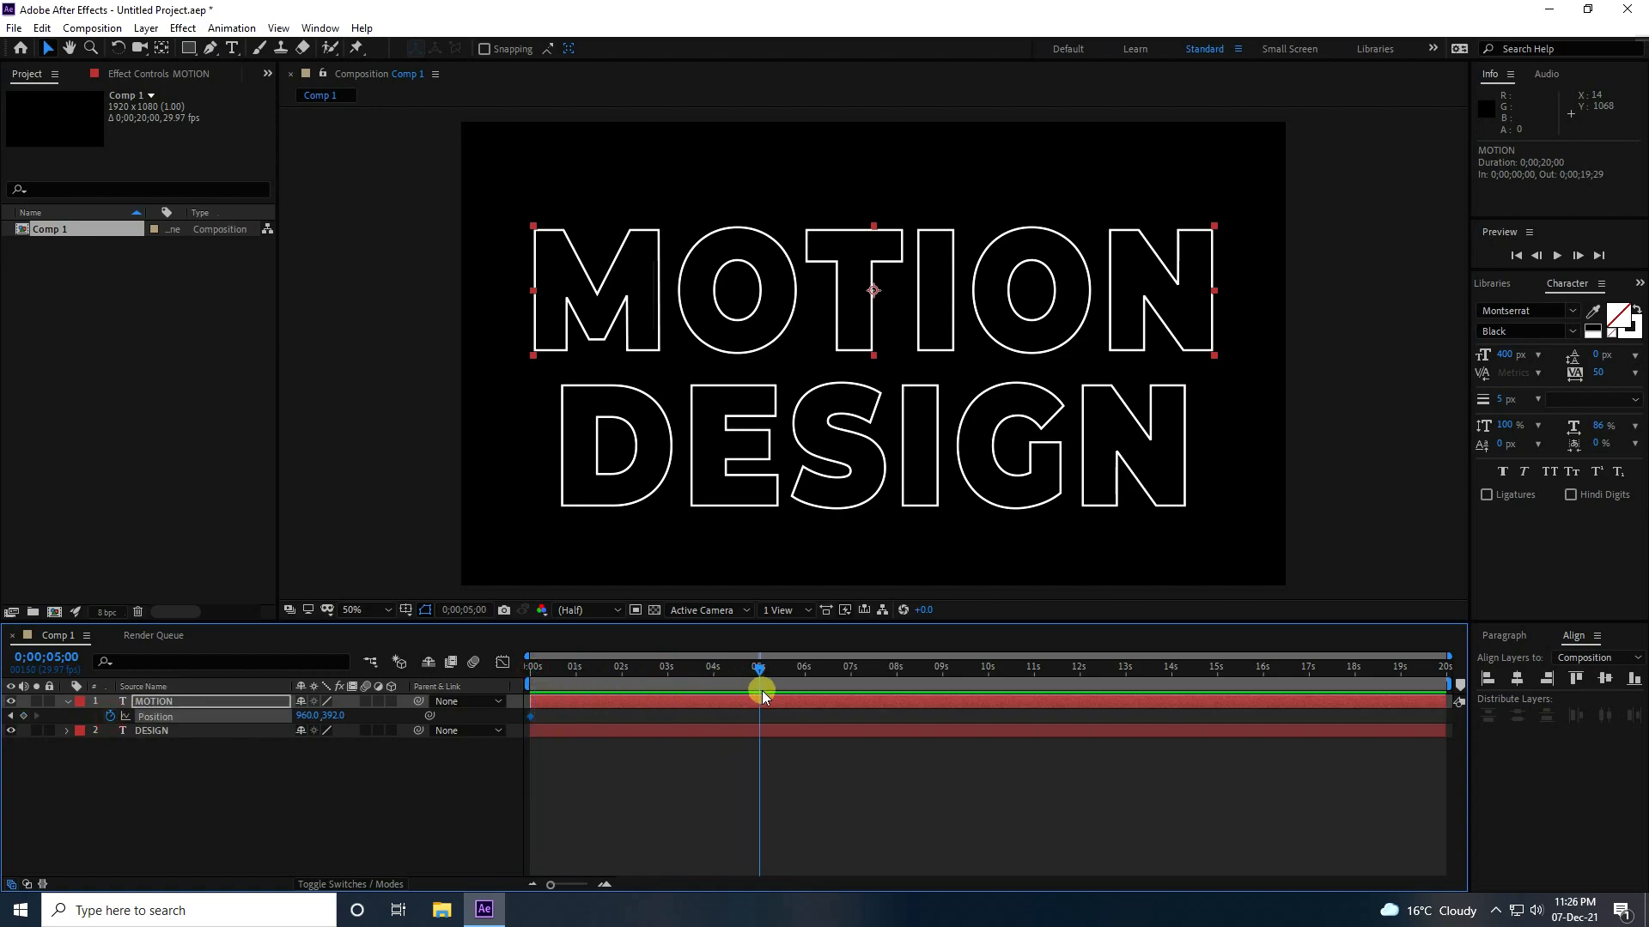
pyautogui.scroll(-2, 762, 324)
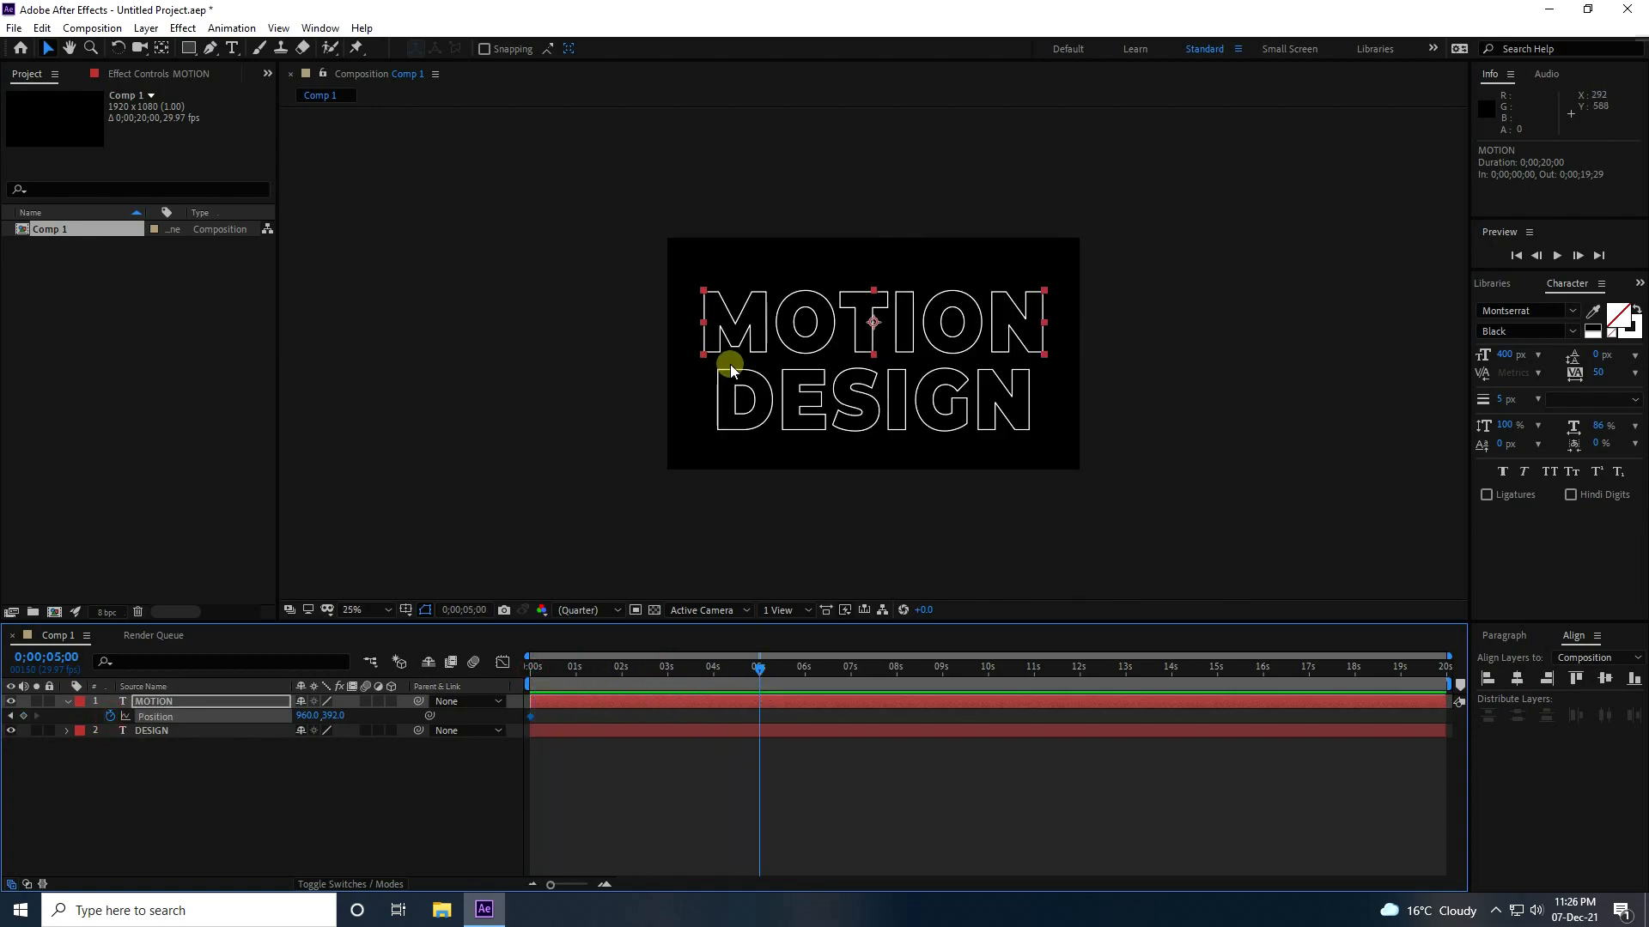
pyautogui.click(162, 703)
pyautogui.moveTo(332, 716); pyautogui.dragTo(4, 750)
pyautogui.moveTo(332, 713); pyautogui.dragTo(151, 721)
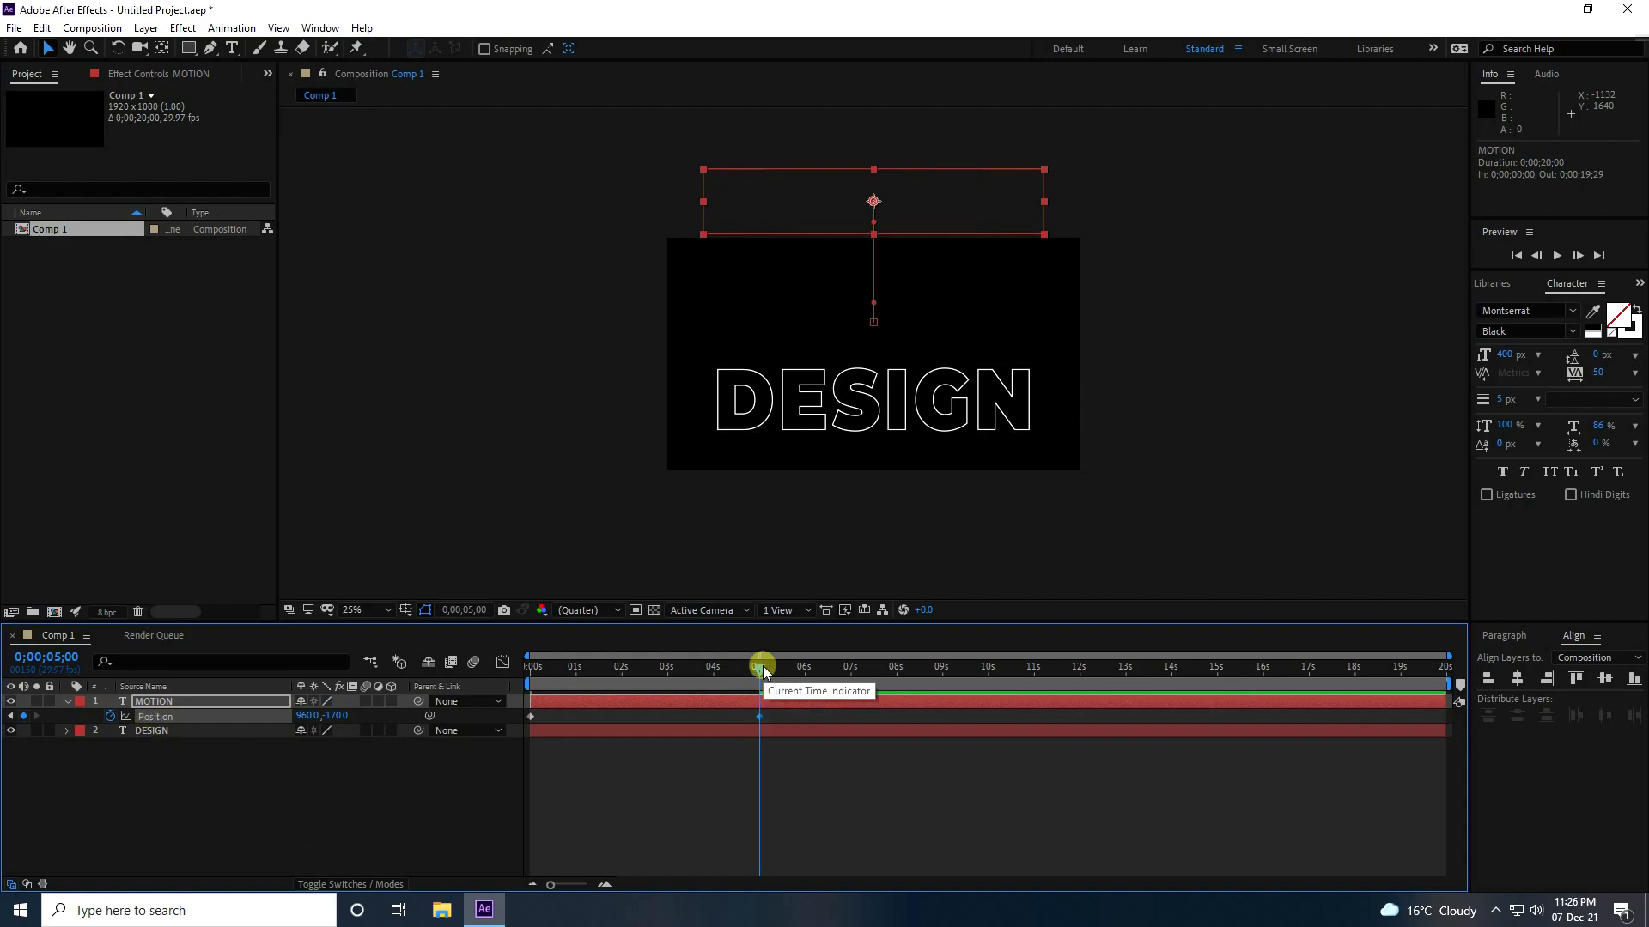
# Preview the animation and swap the two Position keyframes, so MOTION starts above the frame and reaches its place at 5 seconds.
pyautogui.press('Home')
pyautogui.press('space')
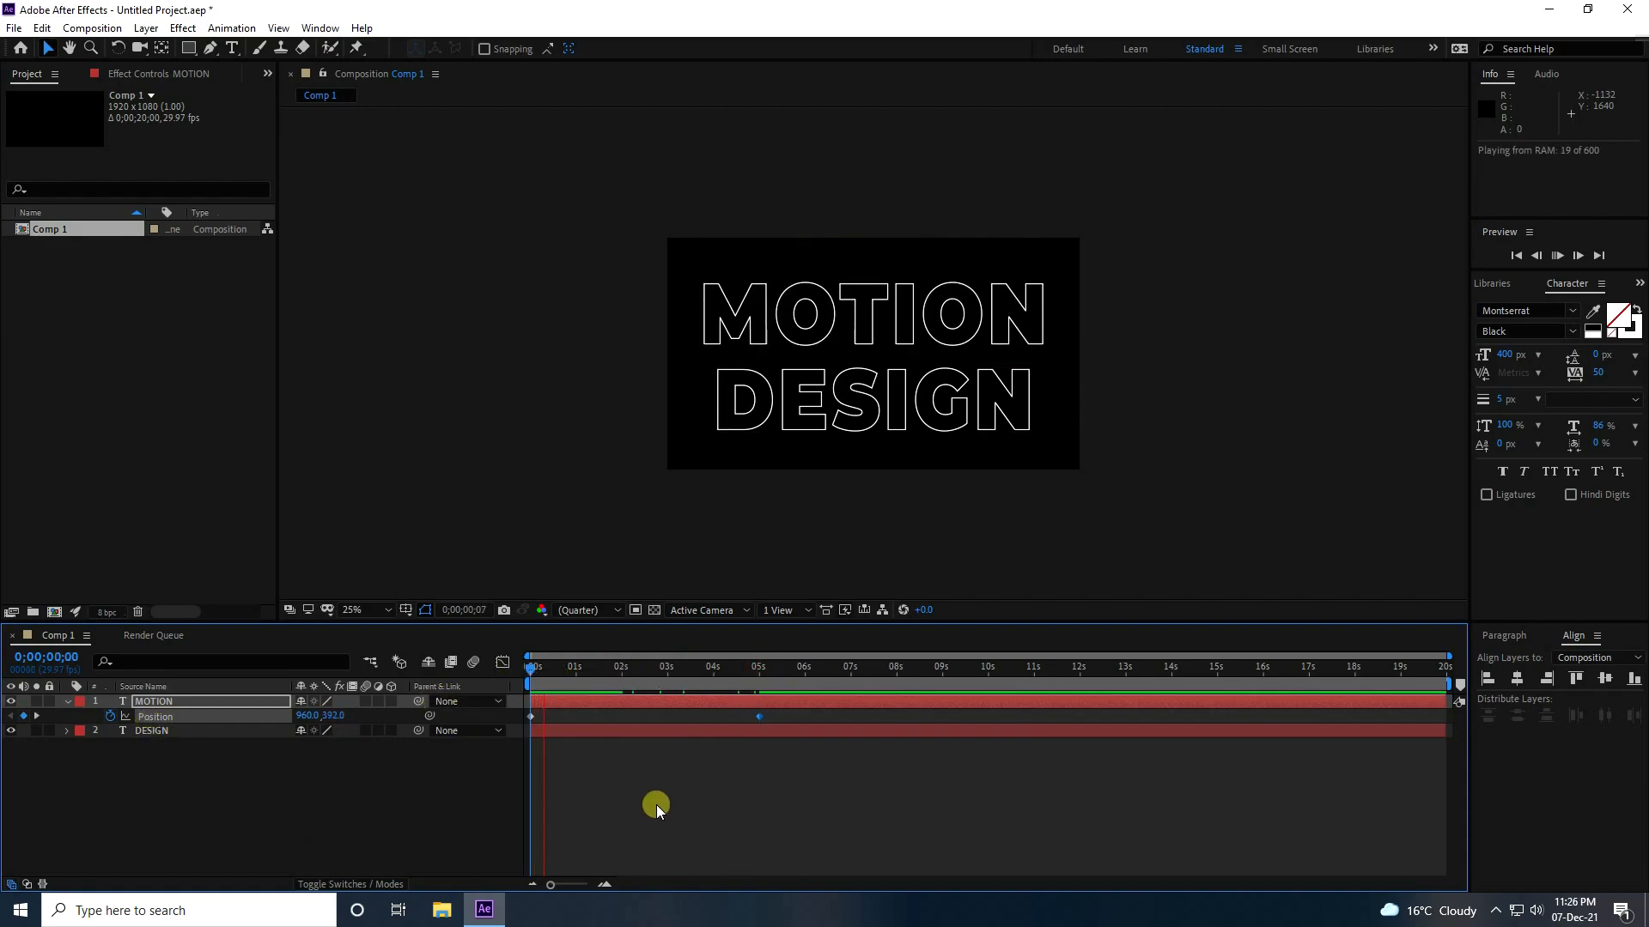
pyautogui.press('space')
pyautogui.moveTo(575, 668); pyautogui.dragTo(532, 729)
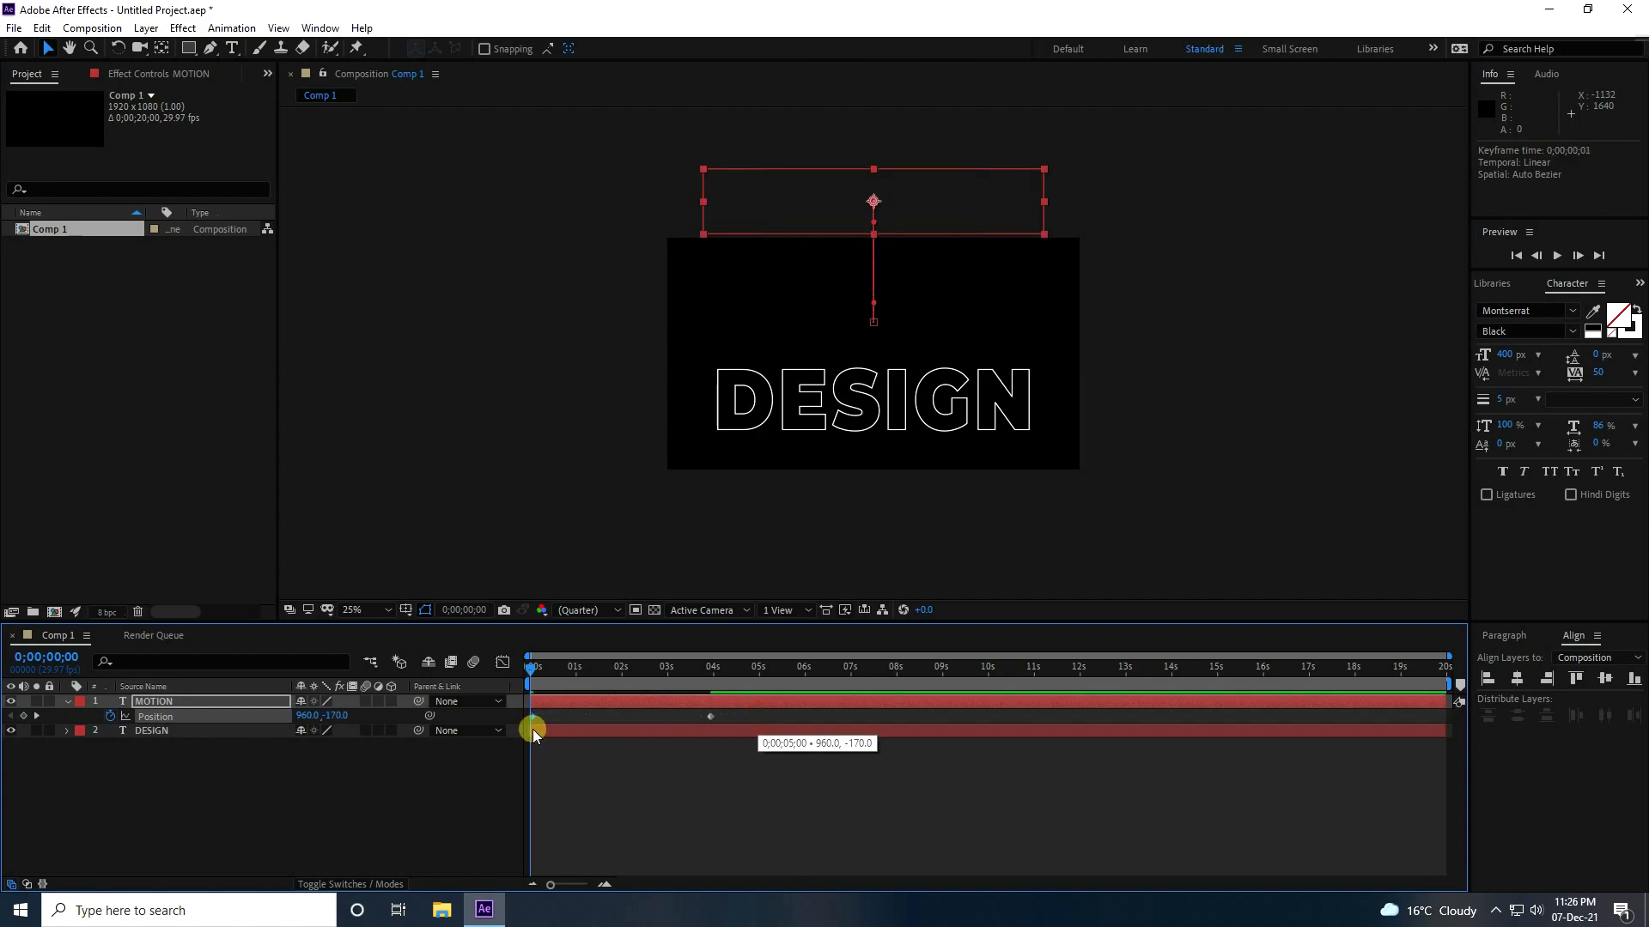
pyautogui.moveTo(711, 716); pyautogui.dragTo(759, 668)
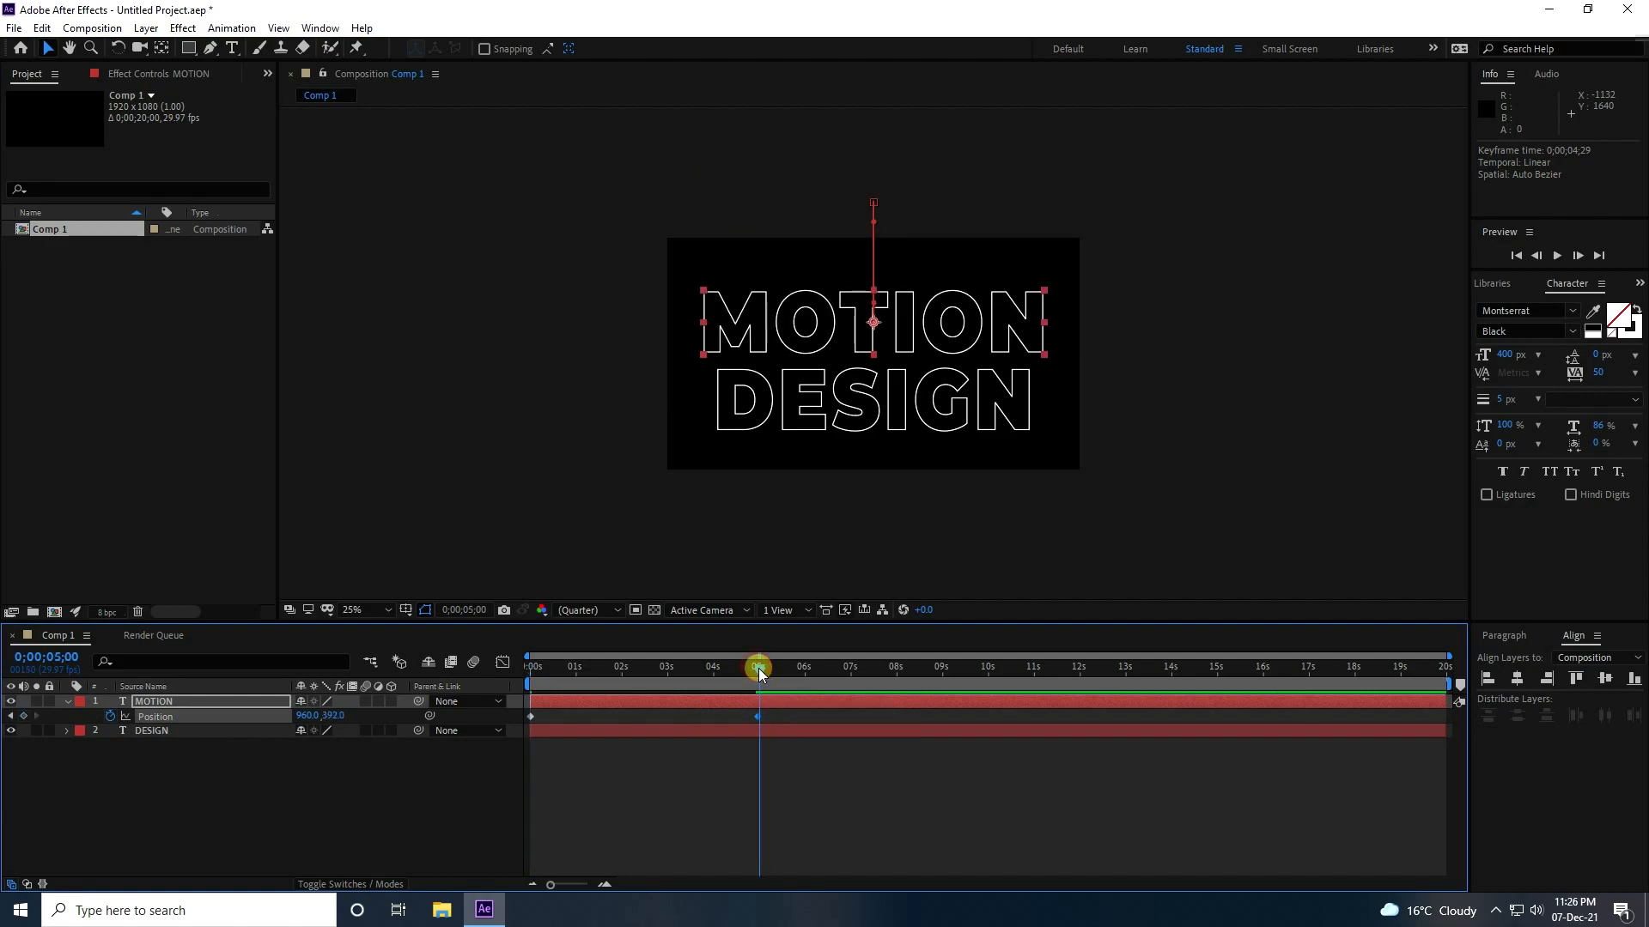
# Apply Easy Ease to both Position keyframes of the MOTION layer and preview the animation from the start.
pyautogui.moveTo(806, 762); pyautogui.dragTo(525, 706)
pyautogui.press('F9')
pyautogui.press('Home')
pyautogui.press('space')
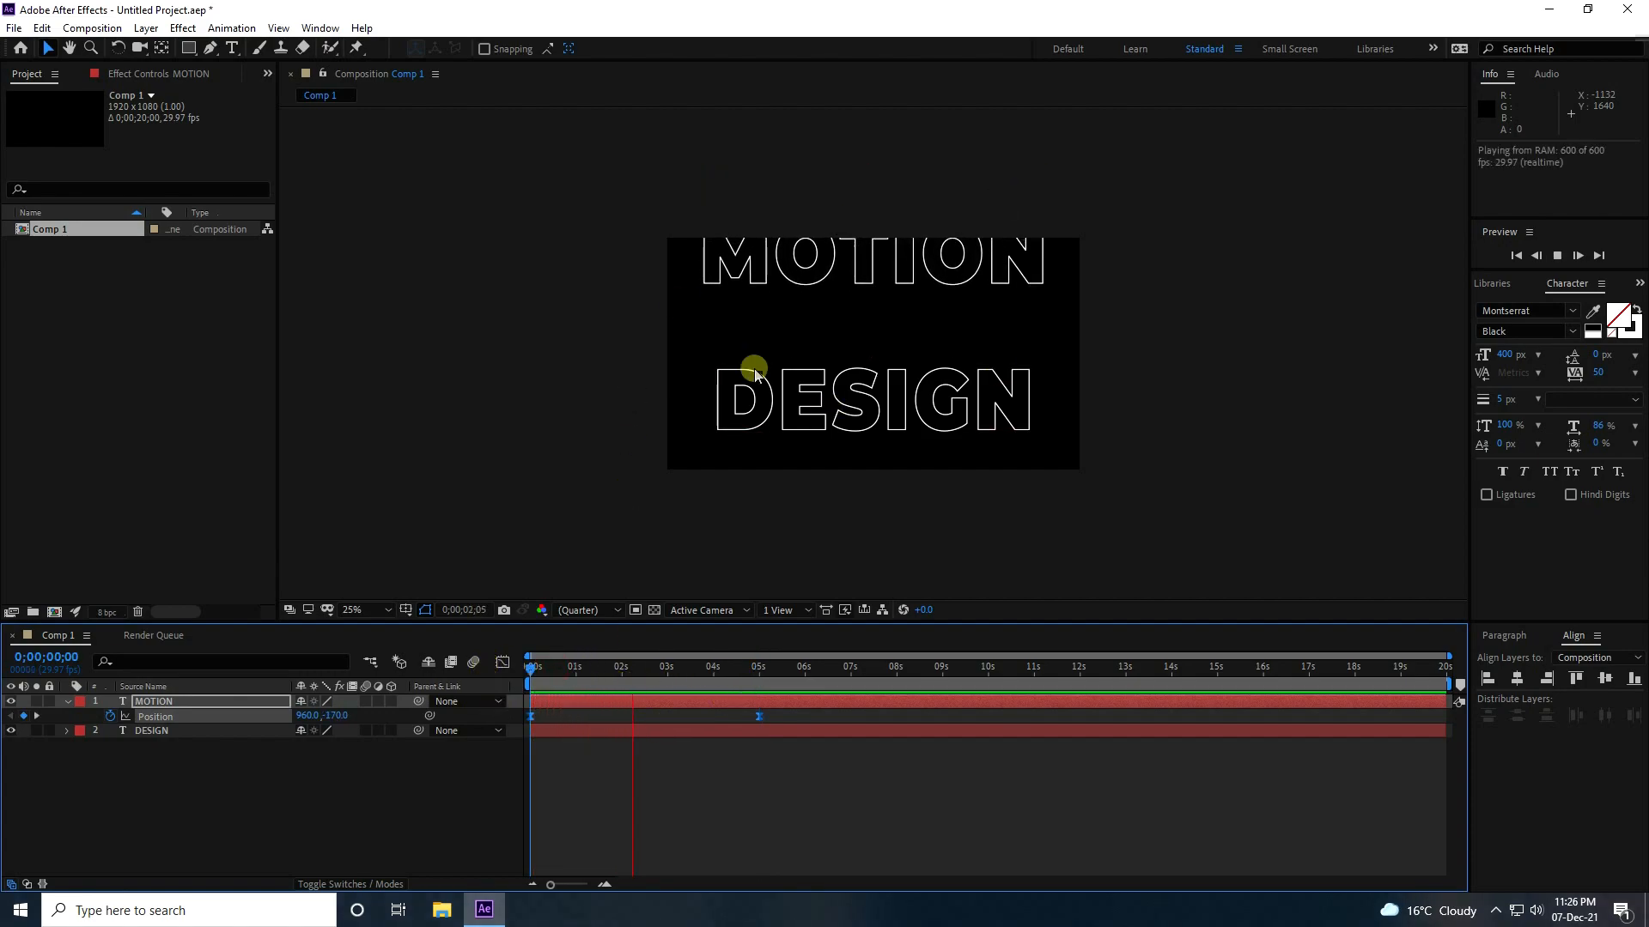
pyautogui.press('space')
# Return to the start of the timeline and make the MOTION layer a 3D layer, collapsing its properties.
pyautogui.moveTo(737, 677); pyautogui.dragTo(430, 703)
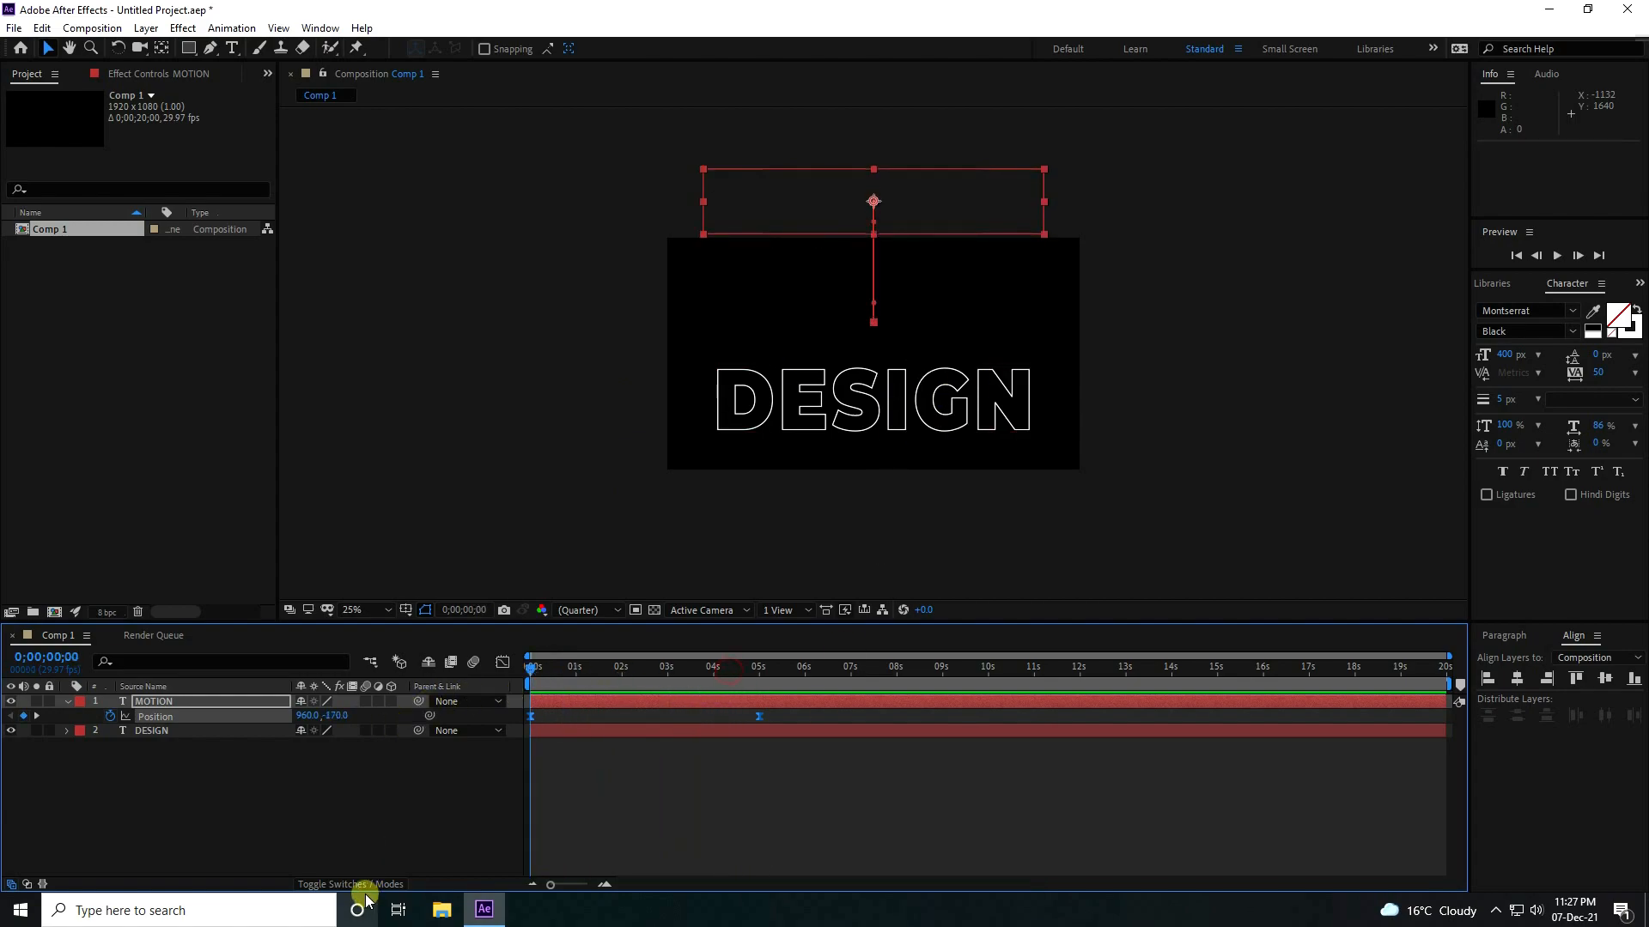
pyautogui.click(349, 884)
pyautogui.click(351, 884)
pyautogui.click(391, 702)
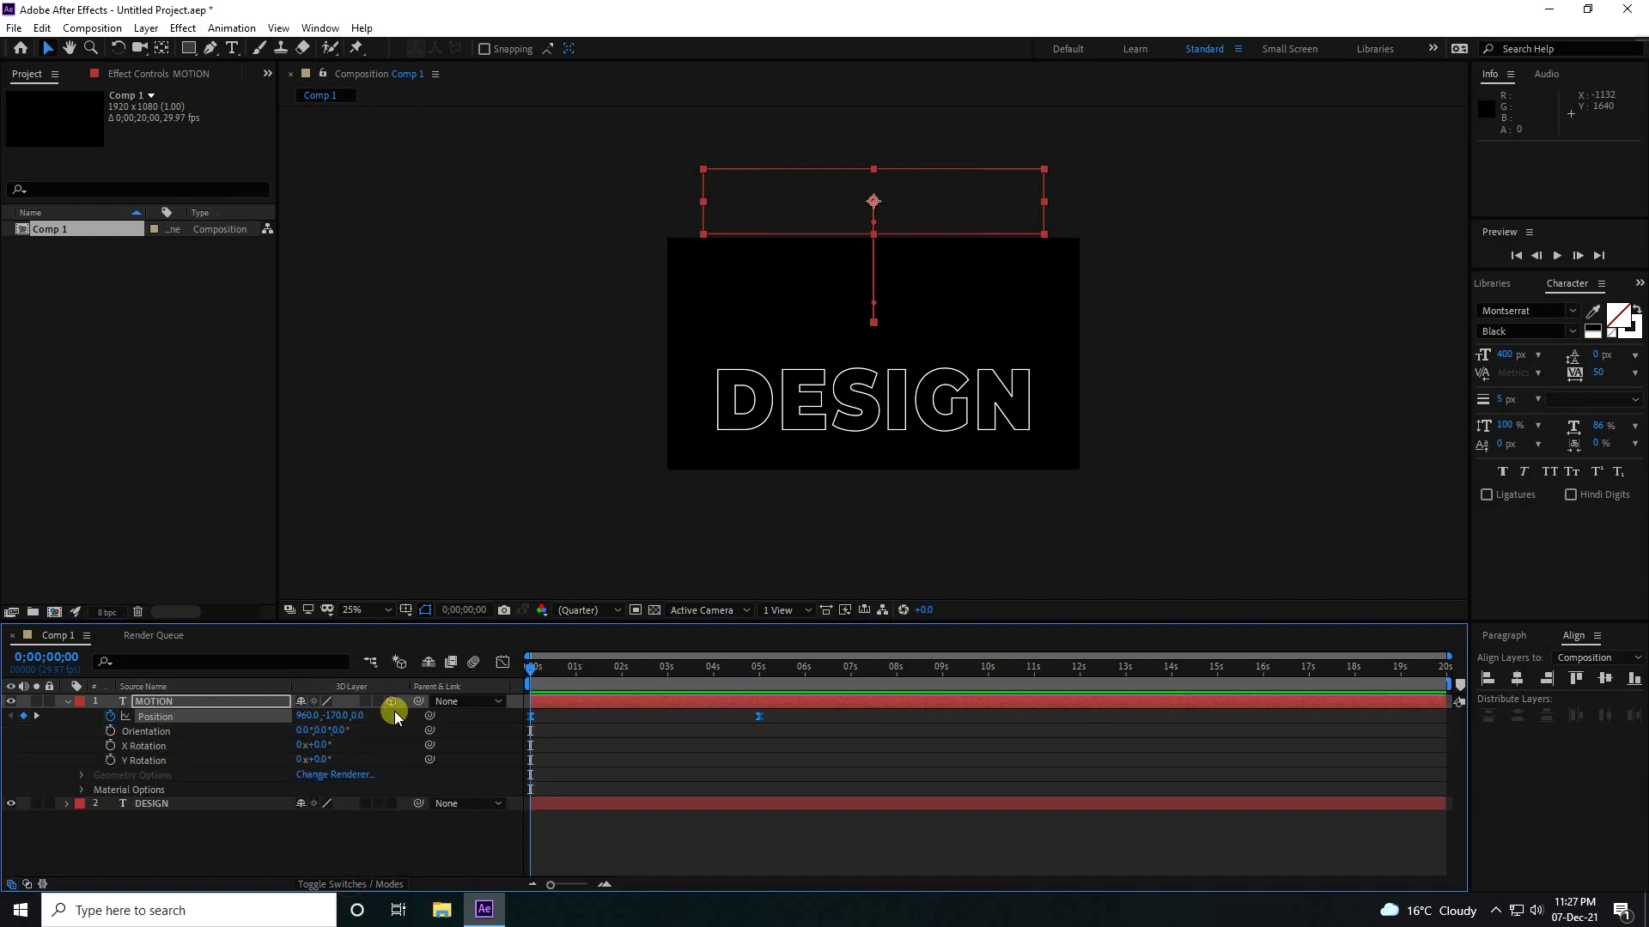
pyautogui.click(68, 702)
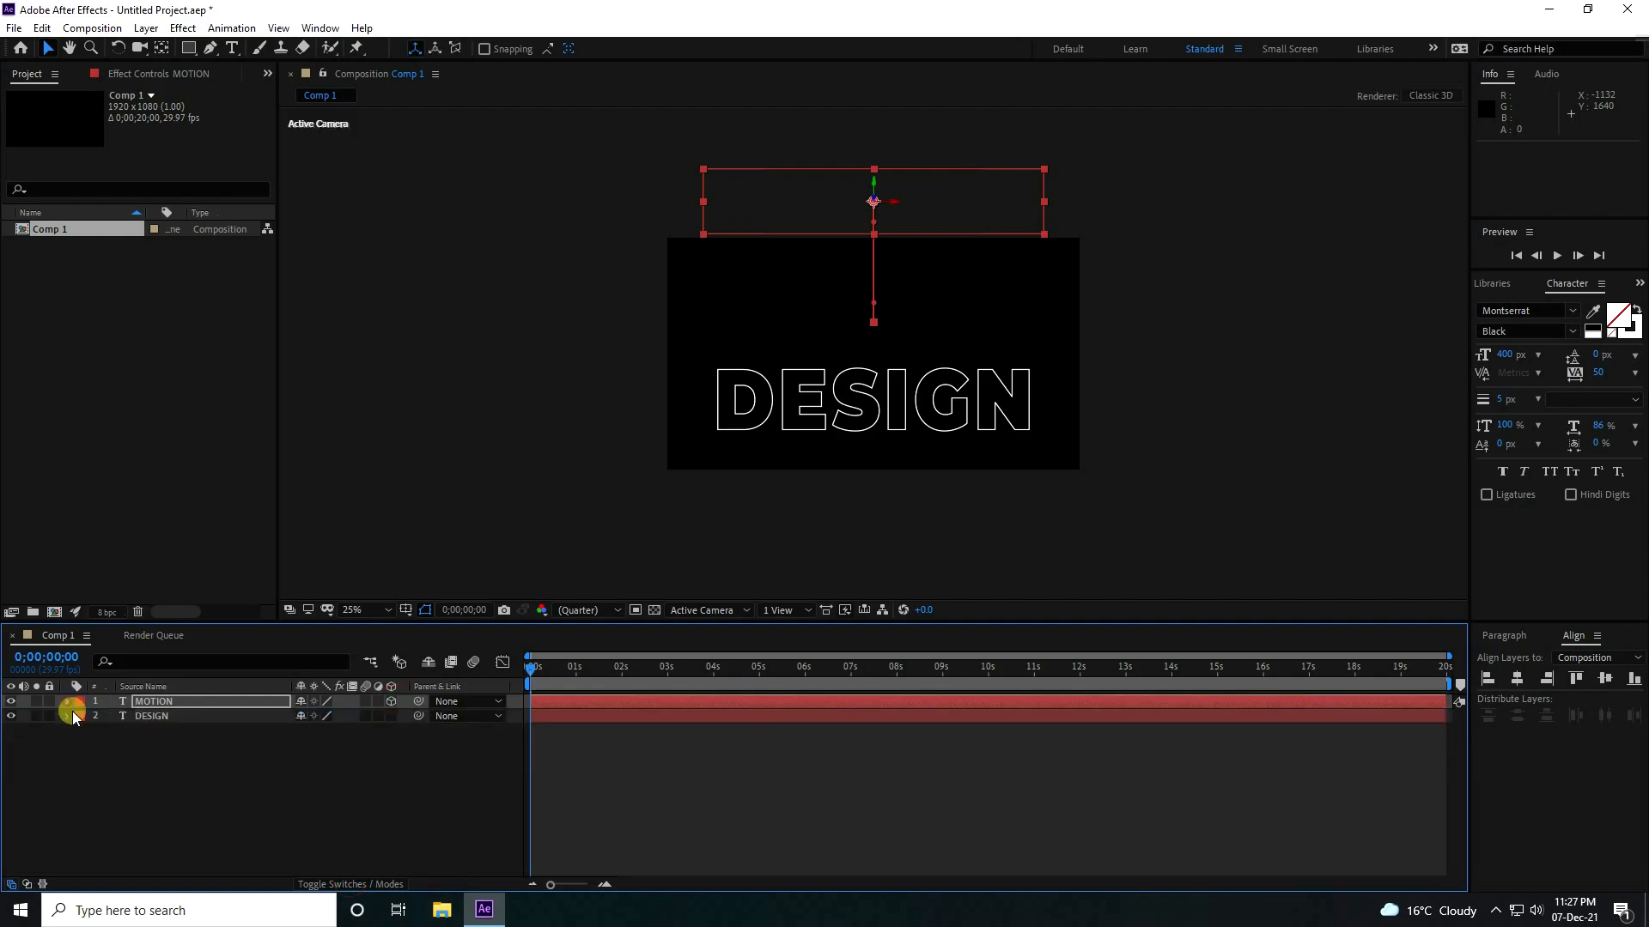
# Reveal the MOTION layer's rotation properties and set a Z Rotation keyframe at 0 seconds.
pyautogui.click(161, 704)
pyautogui.press('r')
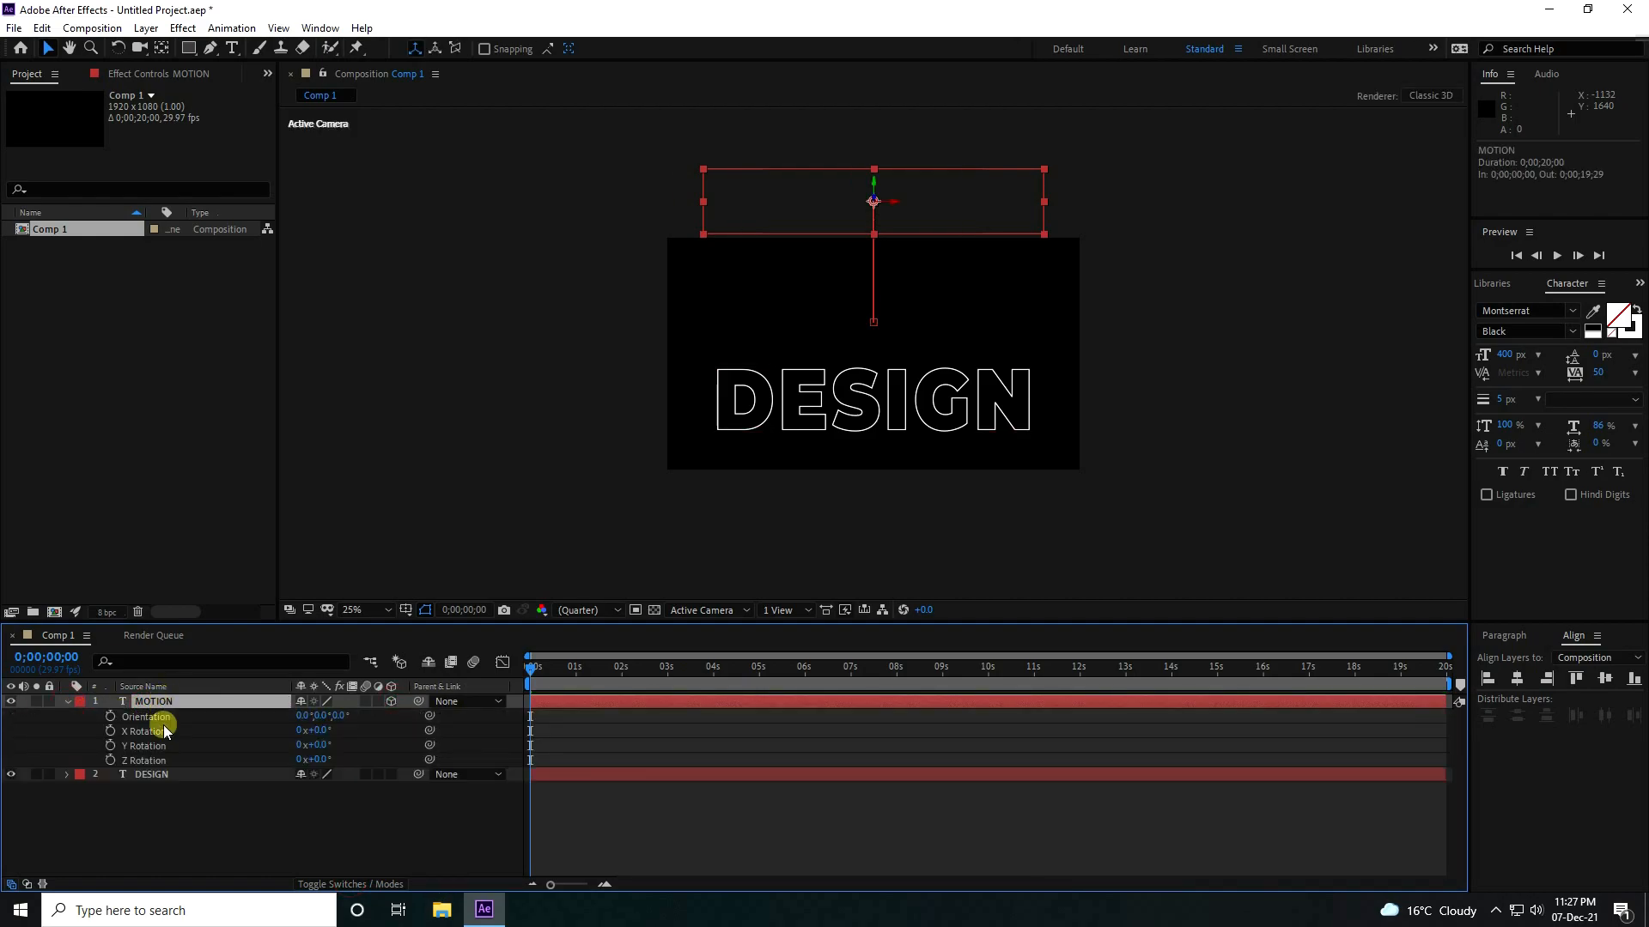
pyautogui.click(110, 759)
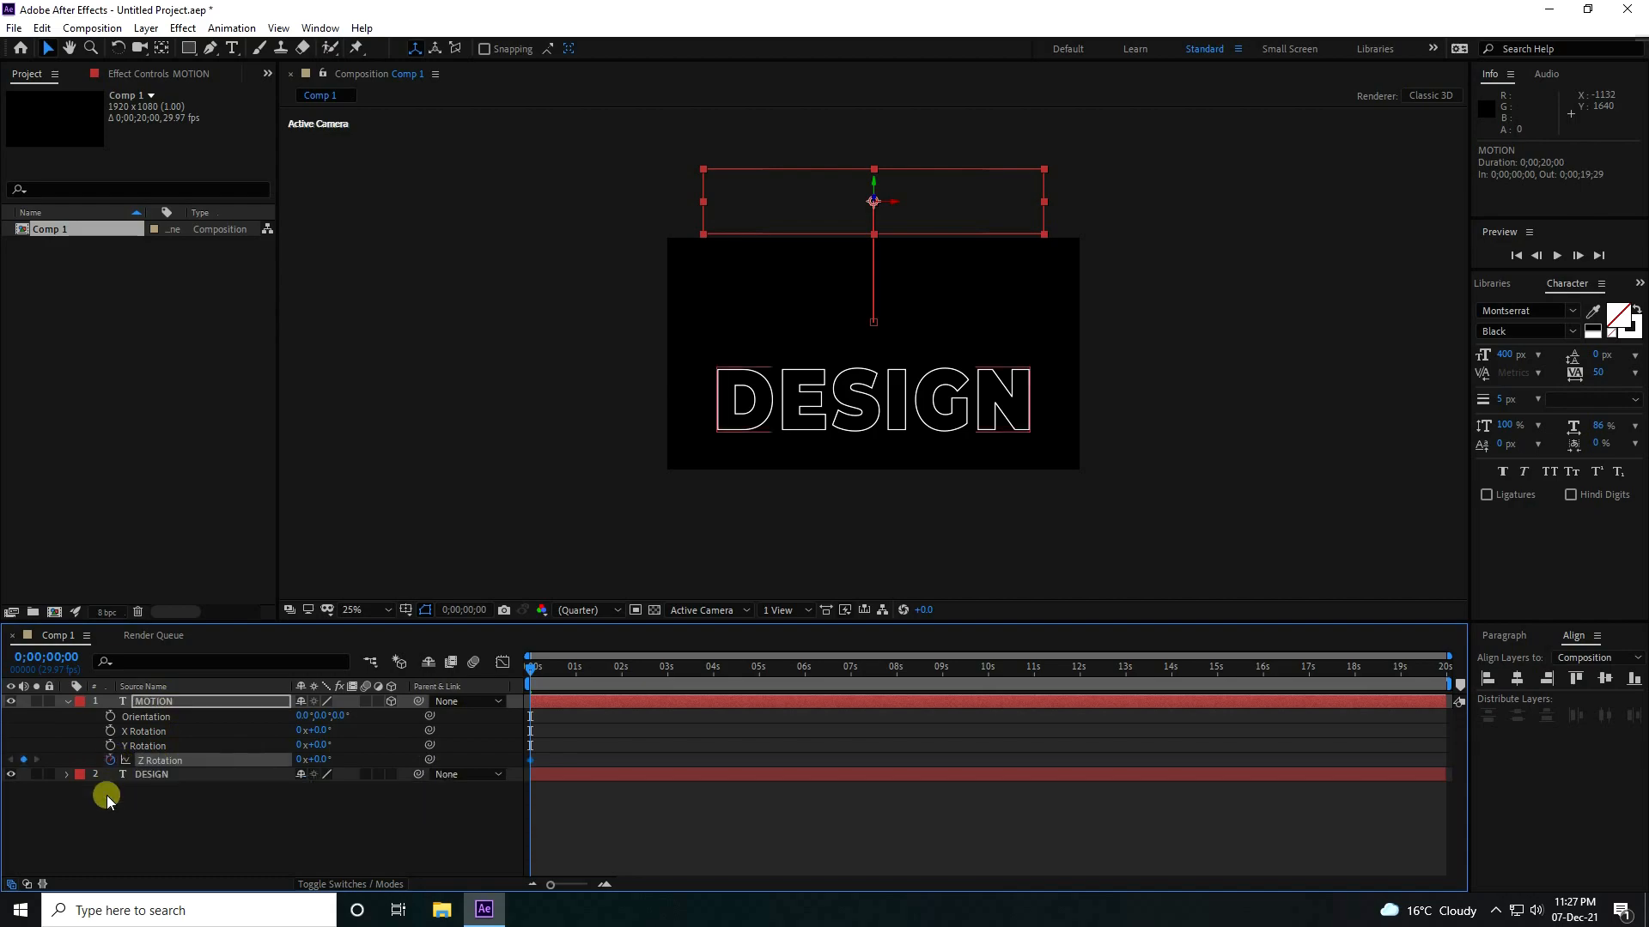
# Set the MOTION layer's Z Rotation to 1 full revolution at 5 seconds.
pyautogui.moveTo(521, 676); pyautogui.dragTo(760, 704)
pyautogui.click(300, 759)
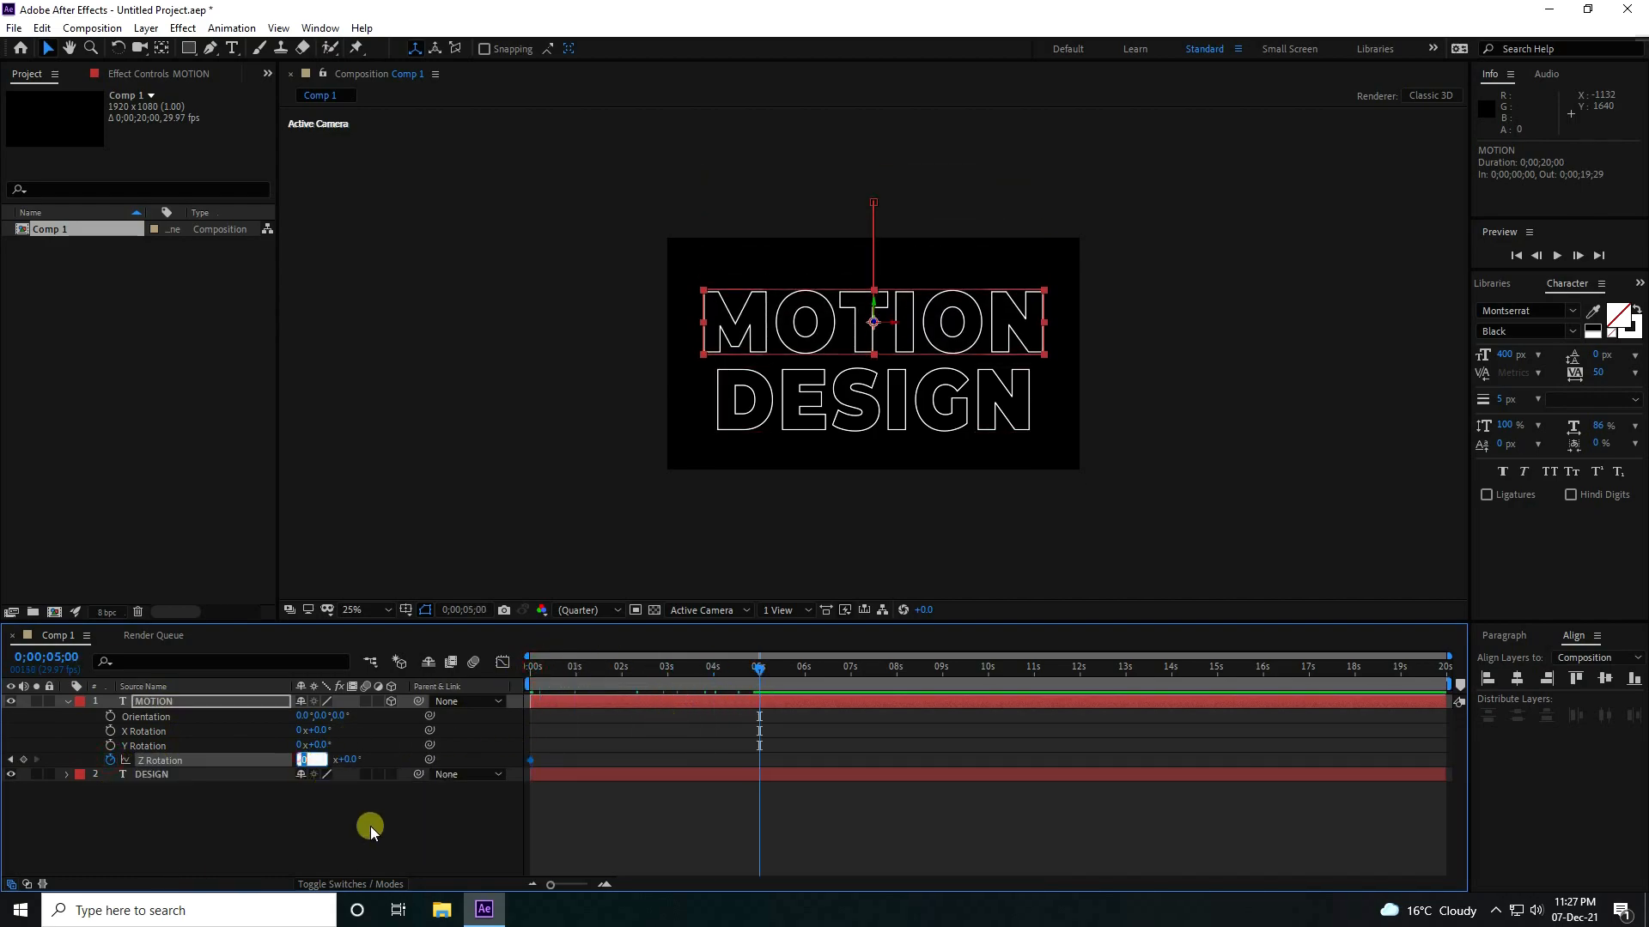
pyautogui.write('1')
pyautogui.press('Return')
# Apply Easy Ease to both Z Rotation keyframes of the MOTION layer and preview the animation from the start.
pyautogui.moveTo(758, 674); pyautogui.dragTo(467, 692)
pyautogui.moveTo(837, 829); pyautogui.dragTo(512, 757)
pyautogui.press('space')
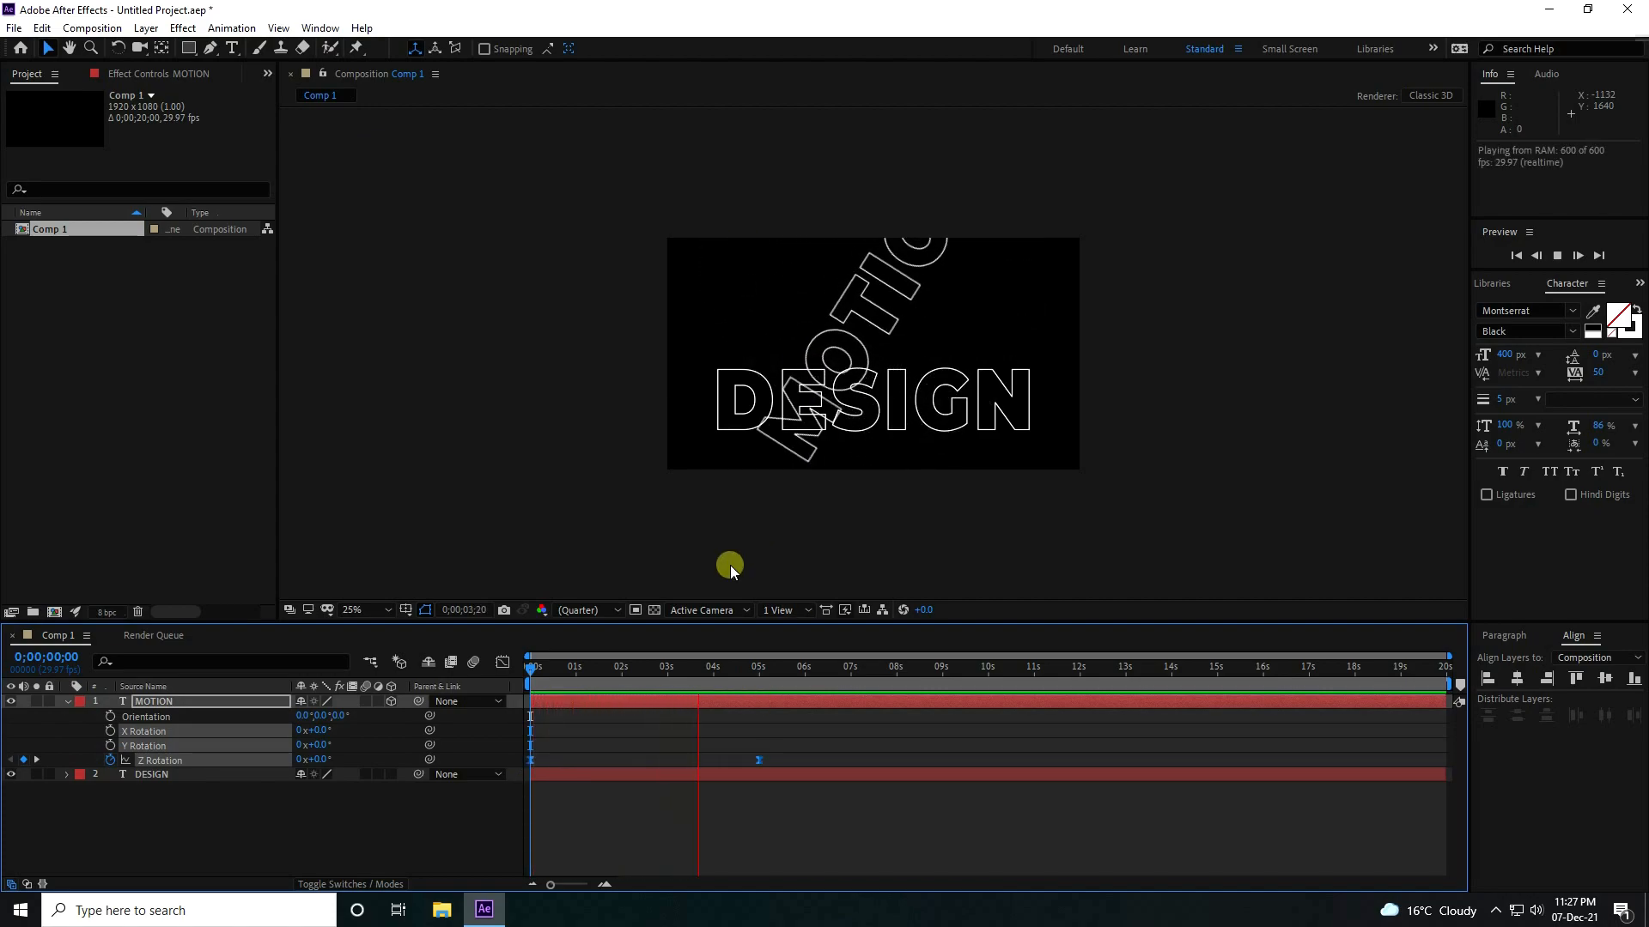
# Enlarge the composition view with Fit up to 100% and play the rotating MOTION animation from the start.
pyautogui.click(373, 610)
pyautogui.click(372, 611)
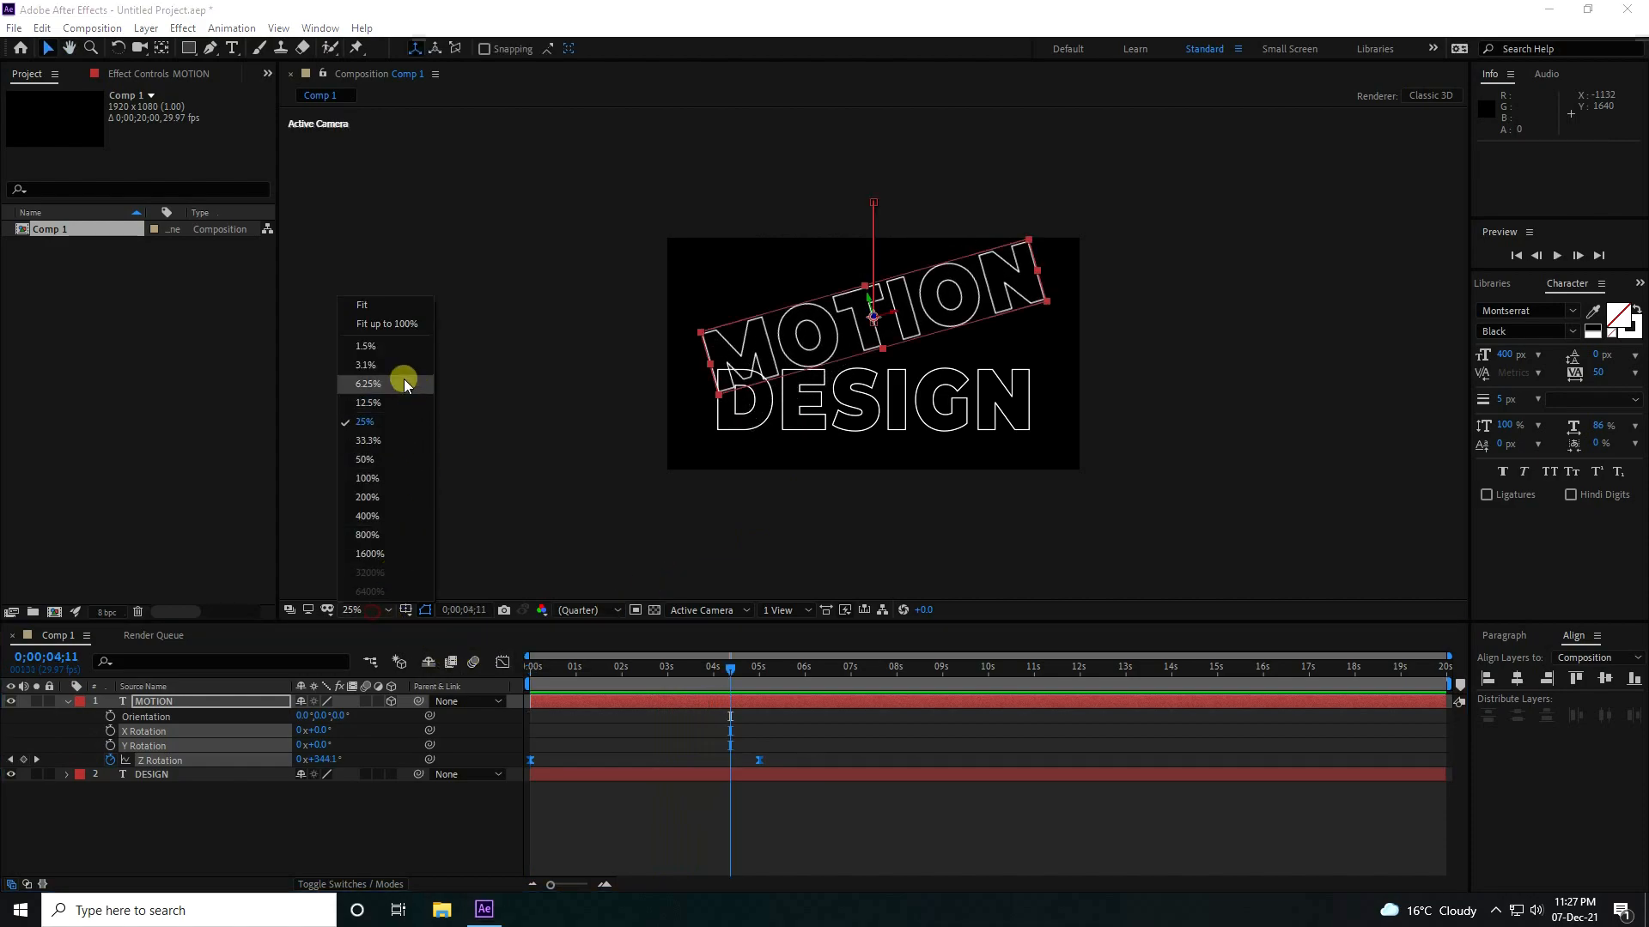
pyautogui.click(410, 320)
pyautogui.moveTo(574, 667); pyautogui.dragTo(520, 665)
pyautogui.press('space')
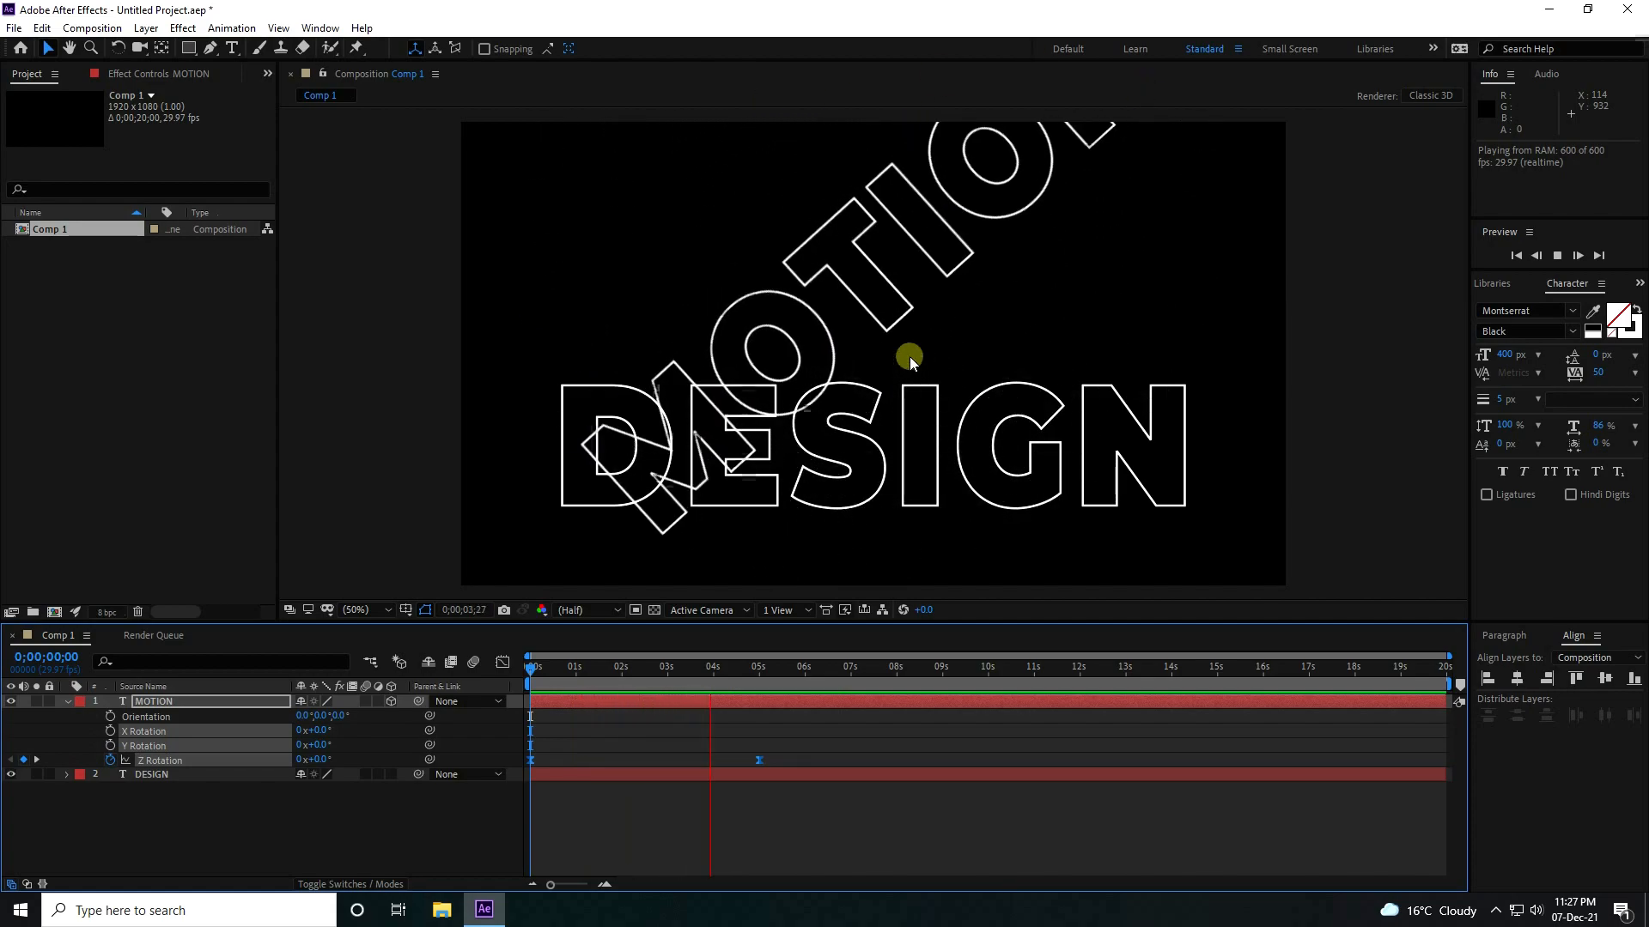
pyautogui.press('space')
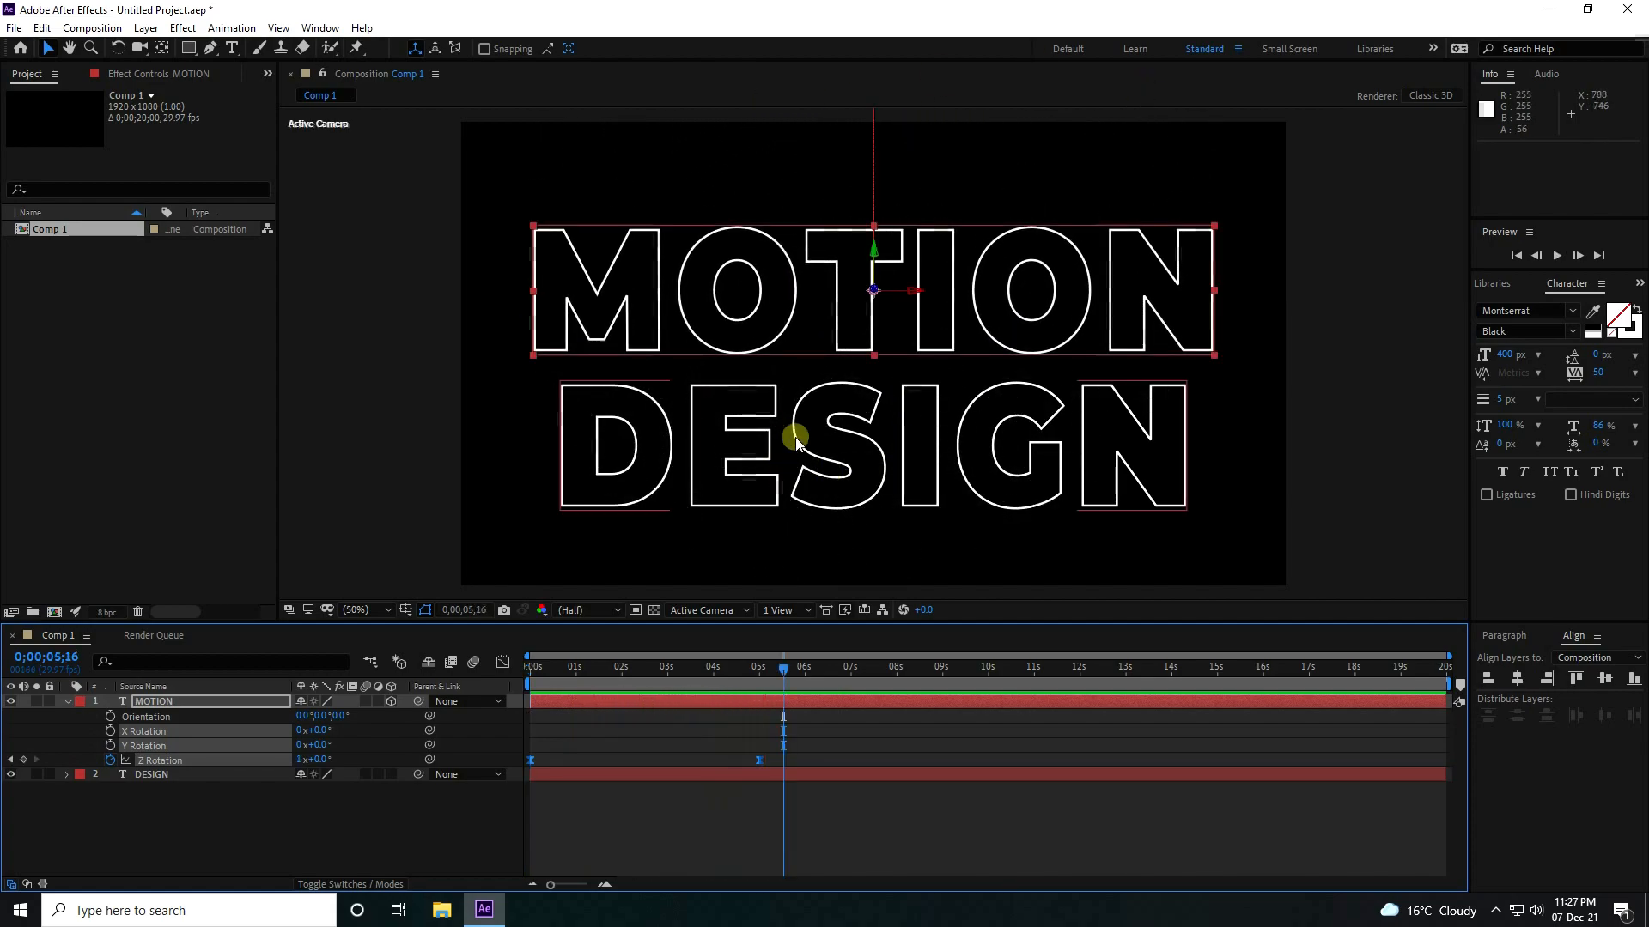
# Show only the keyframed properties of the MOTION layer and return to the start of the timeline.
pyautogui.click(68, 700)
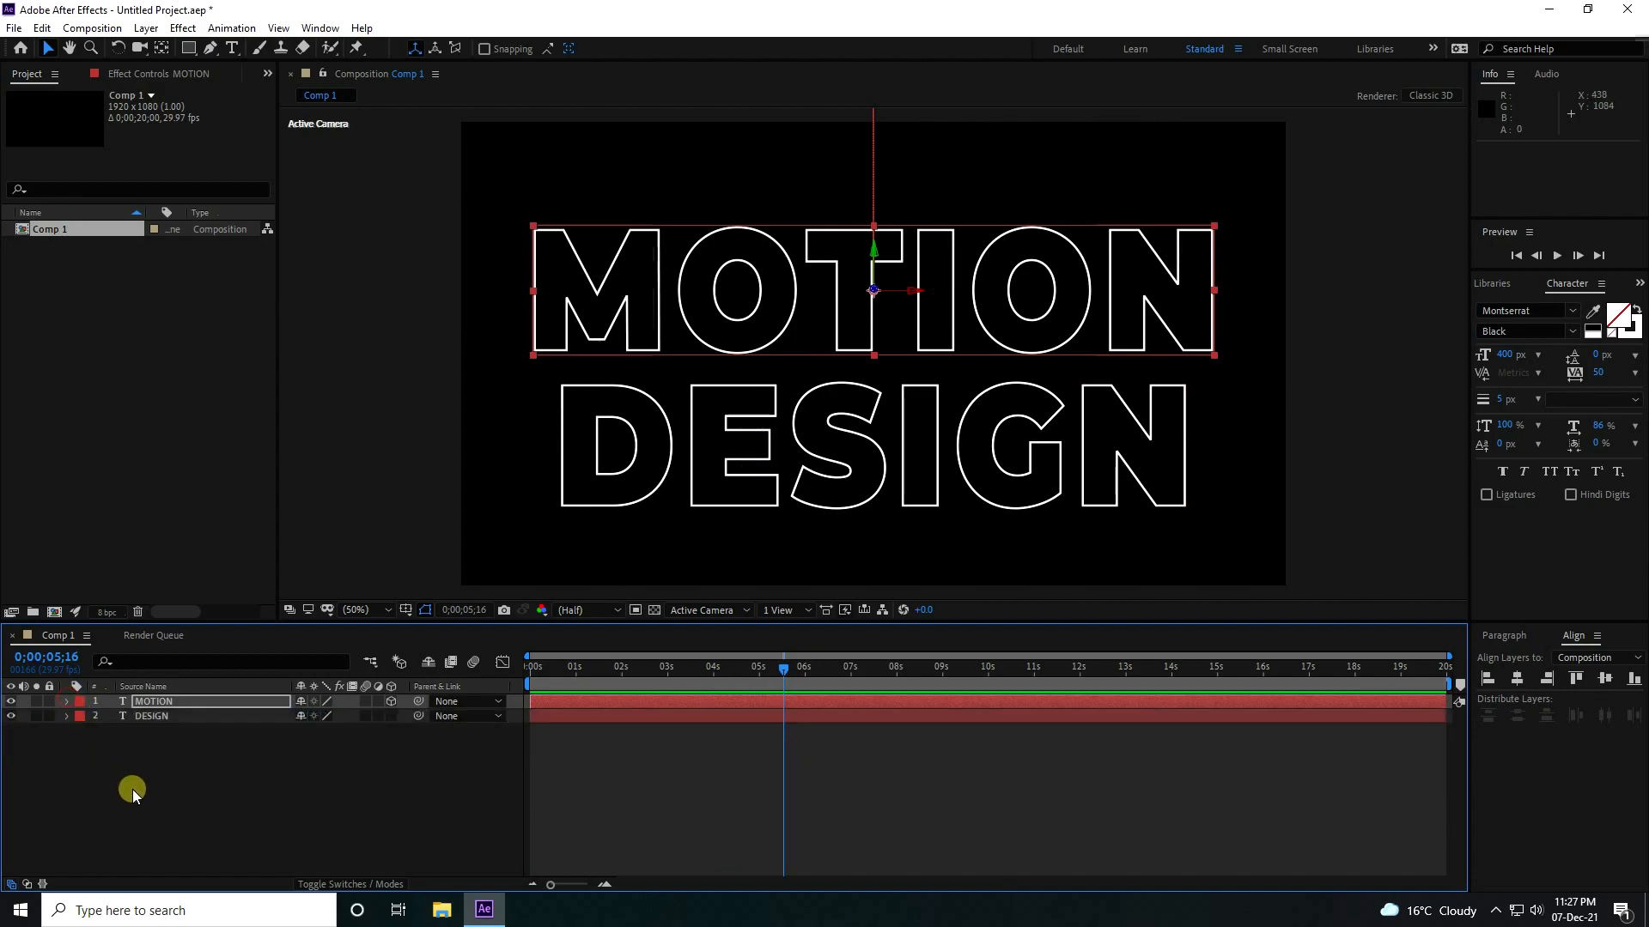
pyautogui.click(153, 702)
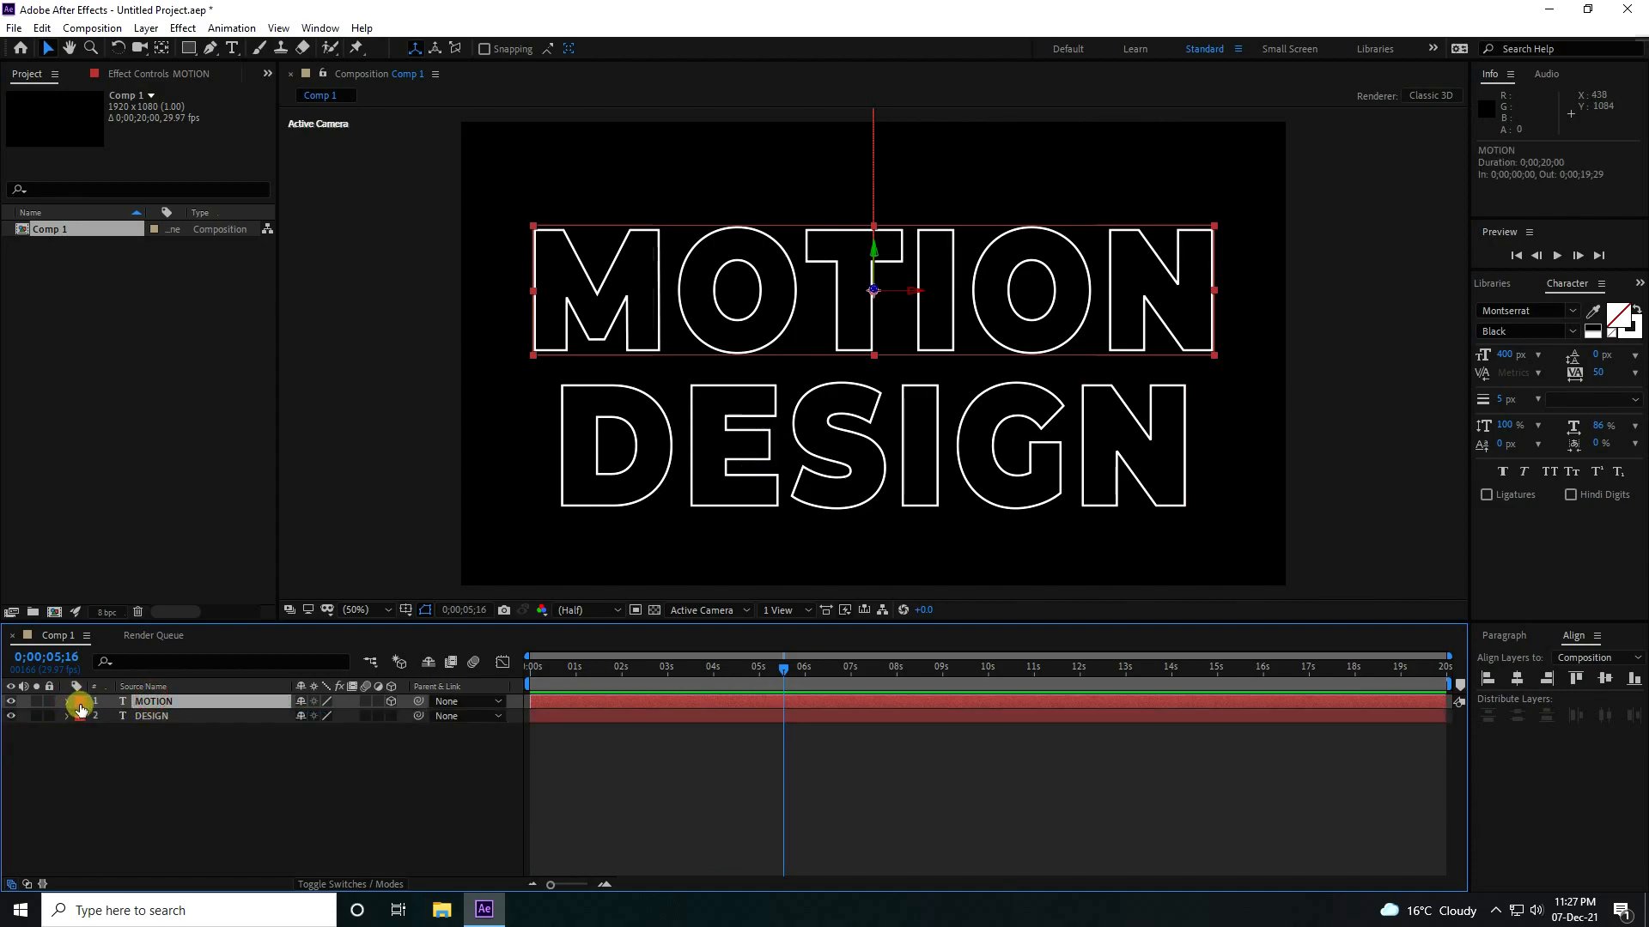
pyautogui.press('u')
pyautogui.press('Home')
# Move the DESIGN layer below the frame to Y position 1247 and set a Position keyframe at 0 seconds.
pyautogui.click(153, 745)
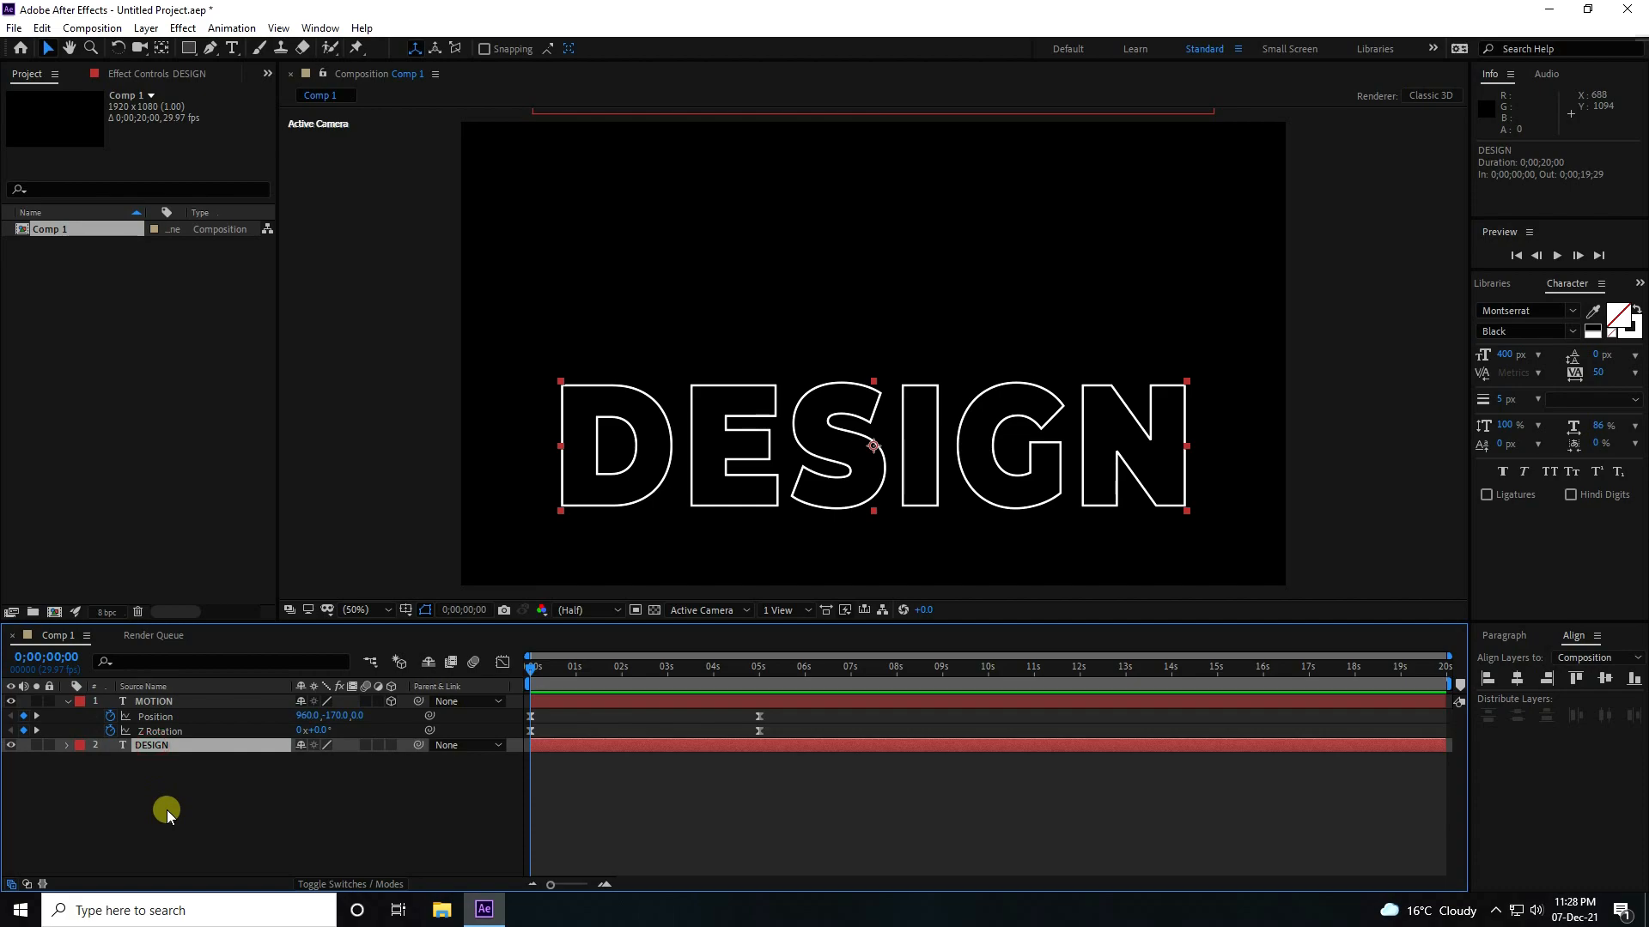
pyautogui.press('p')
pyautogui.press(',')
pyautogui.moveTo(332, 759); pyautogui.dragTo(758, 755)
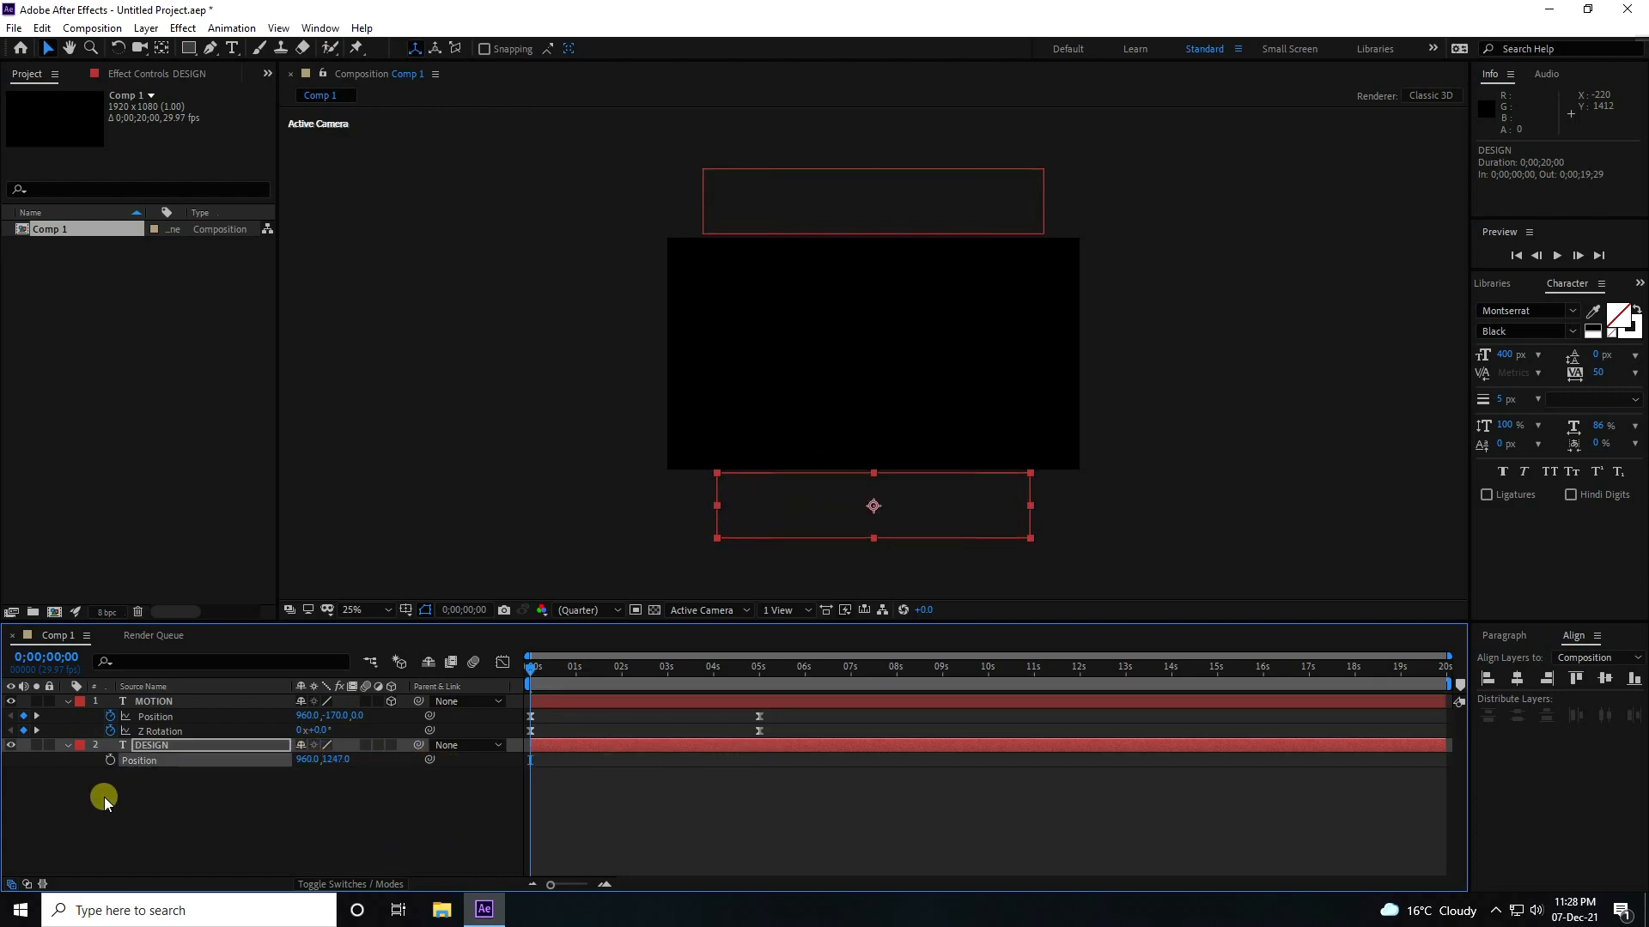
pyautogui.click(110, 759)
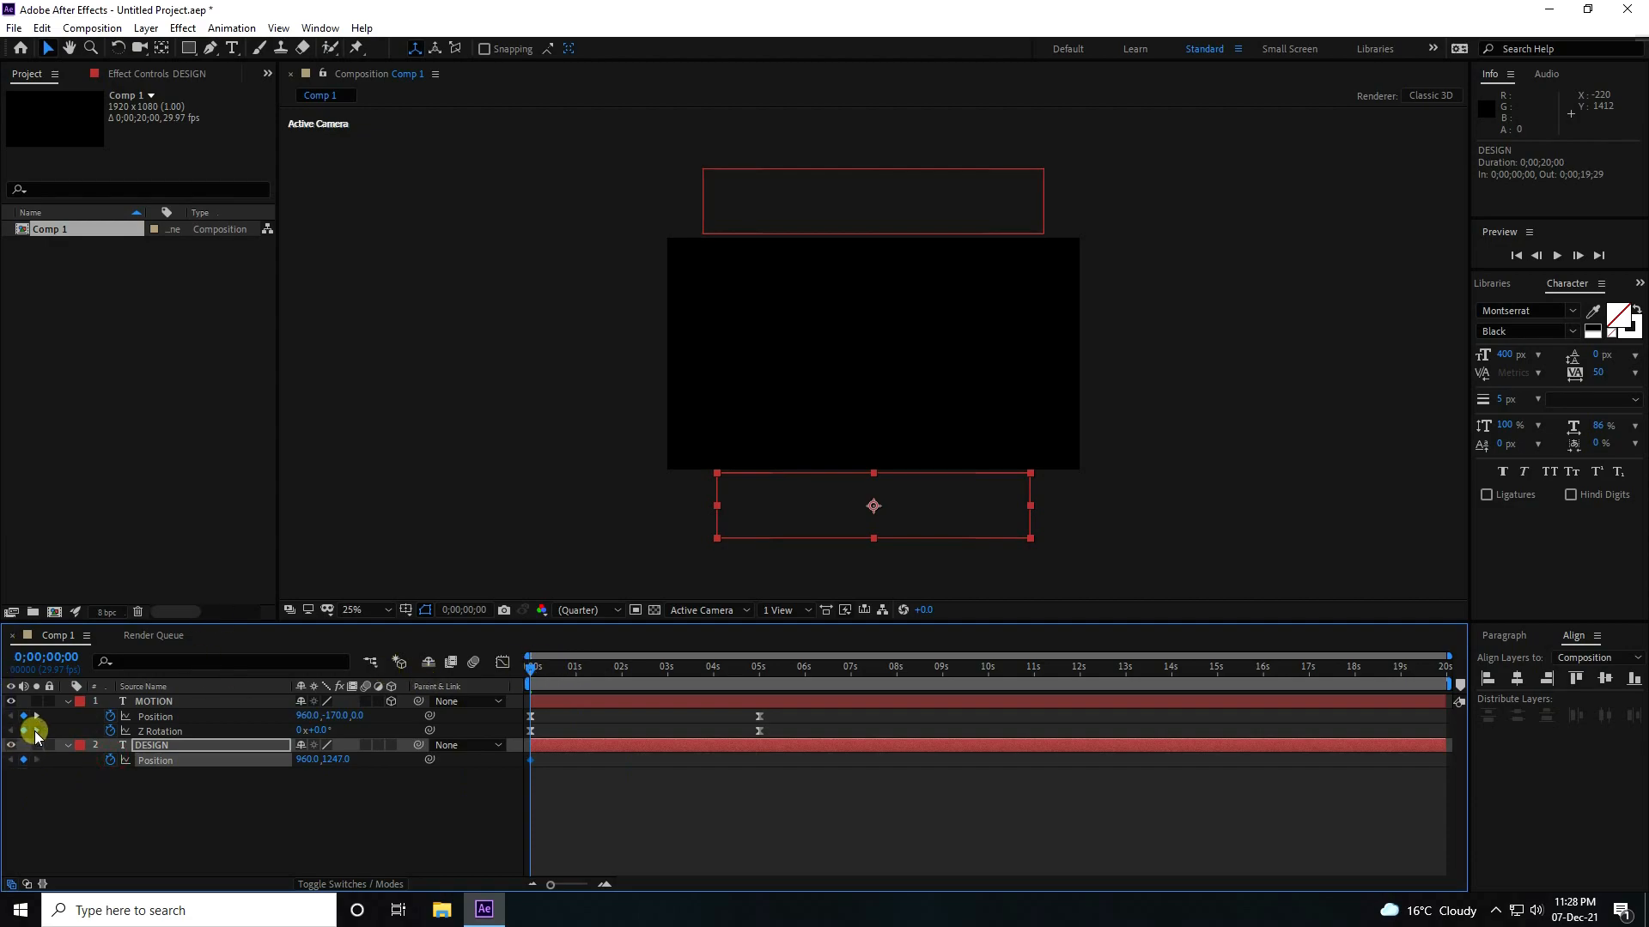
# Raise the DESIGN layer to Y position 753 at 5 seconds and preview the animation from the start.
pyautogui.click(36, 731)
pyautogui.moveTo(341, 764); pyautogui.dragTo(7, 761)
pyautogui.moveTo(338, 759); pyautogui.dragTo(253, 755)
pyautogui.moveTo(763, 673); pyautogui.dragTo(735, 667)
pyautogui.press('Home')
pyautogui.press('space')
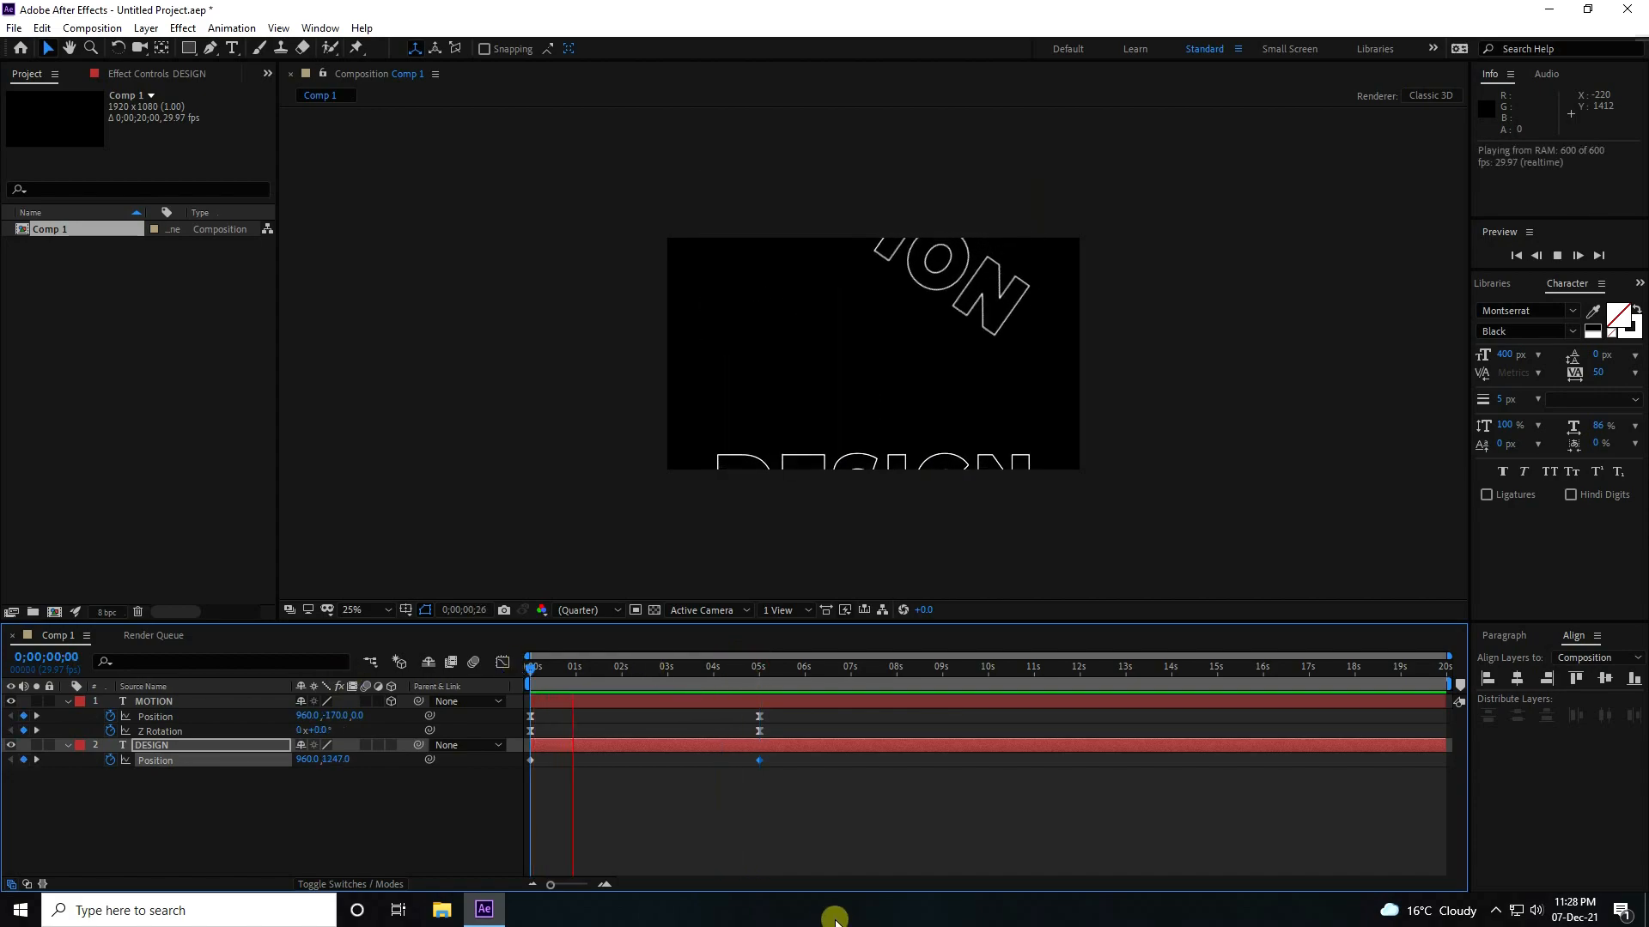
pyautogui.press('space')
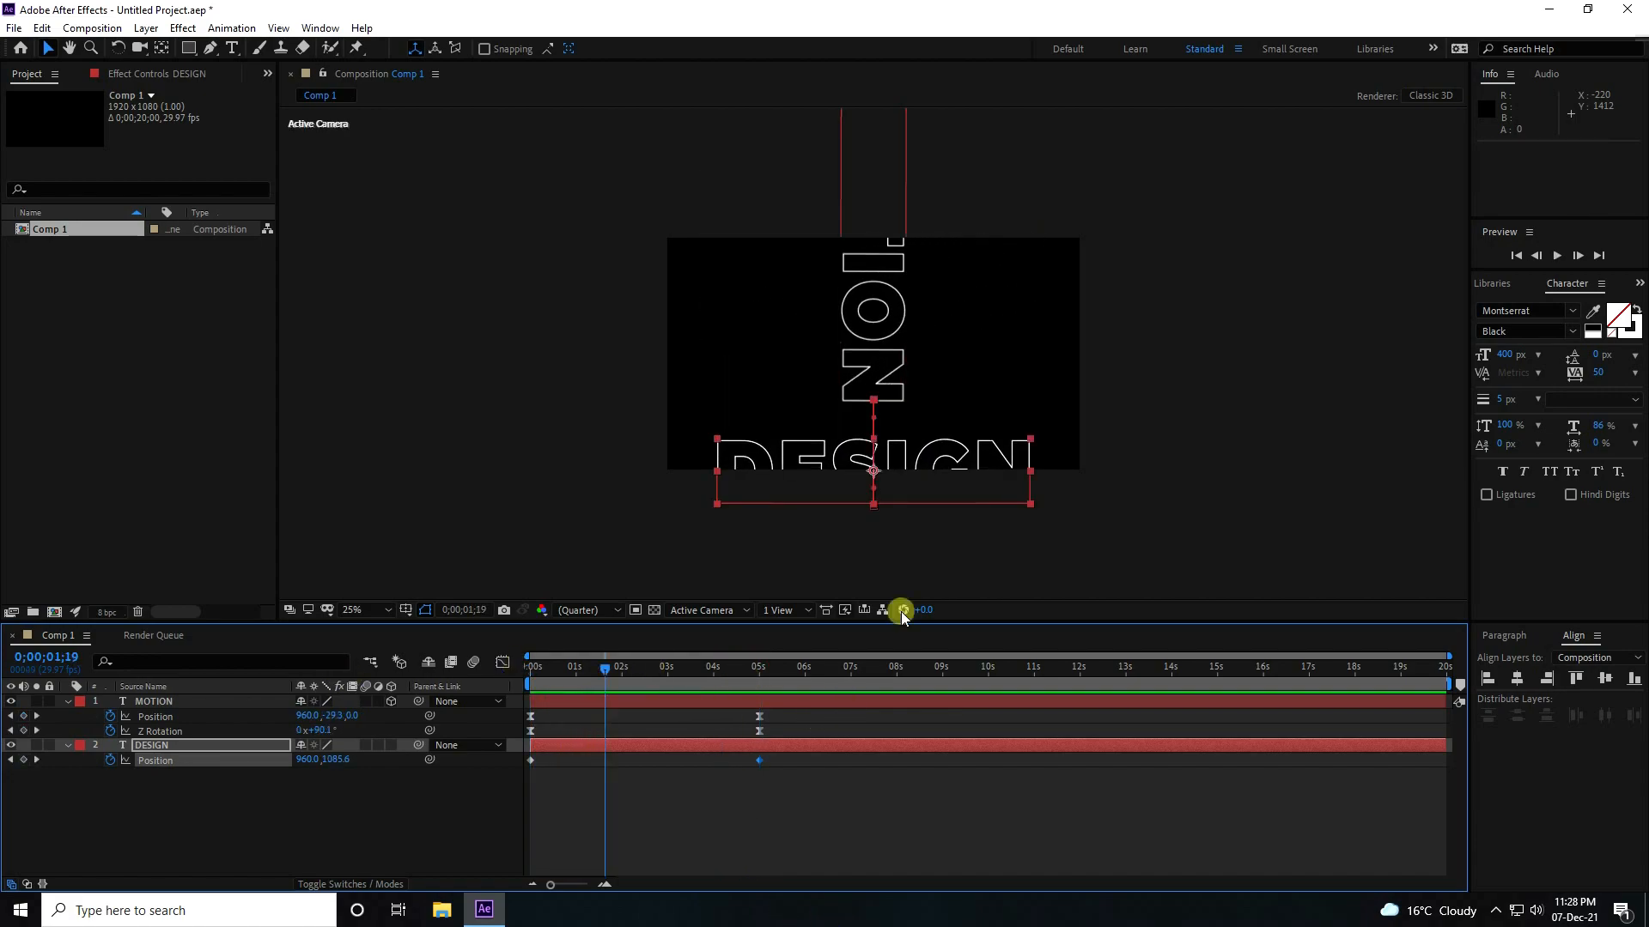
# Make DESIGN a 3D layer and set a Z Rotation keyframe for it at 0 seconds.
pyautogui.moveTo(582, 675); pyautogui.dragTo(530, 665)
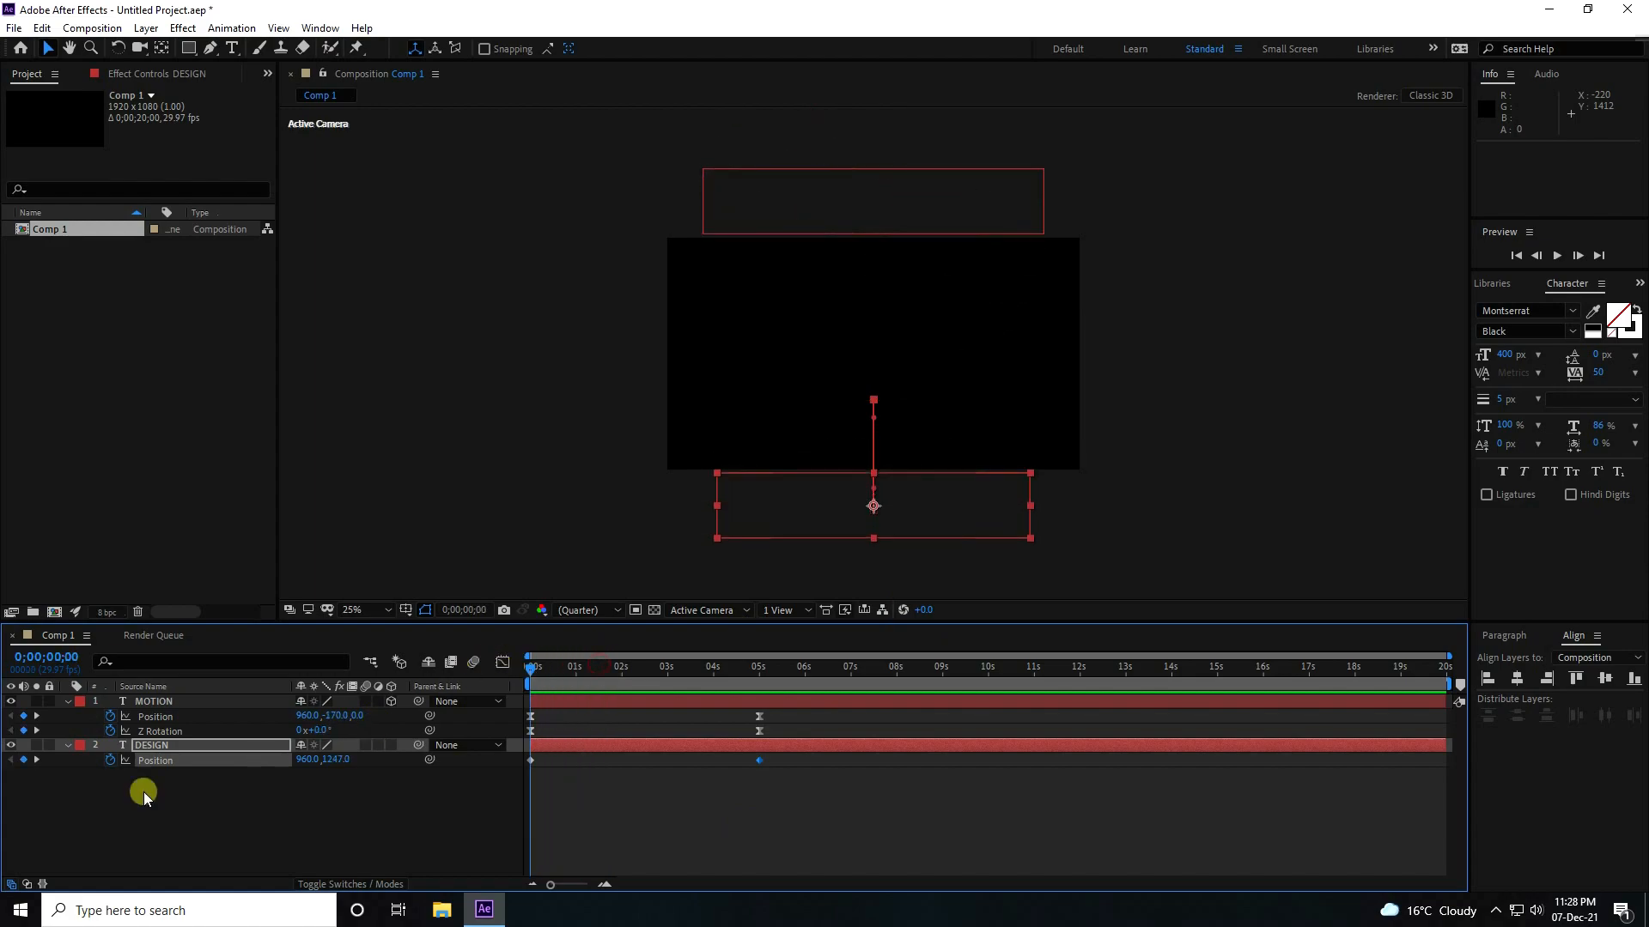
pyautogui.click(157, 745)
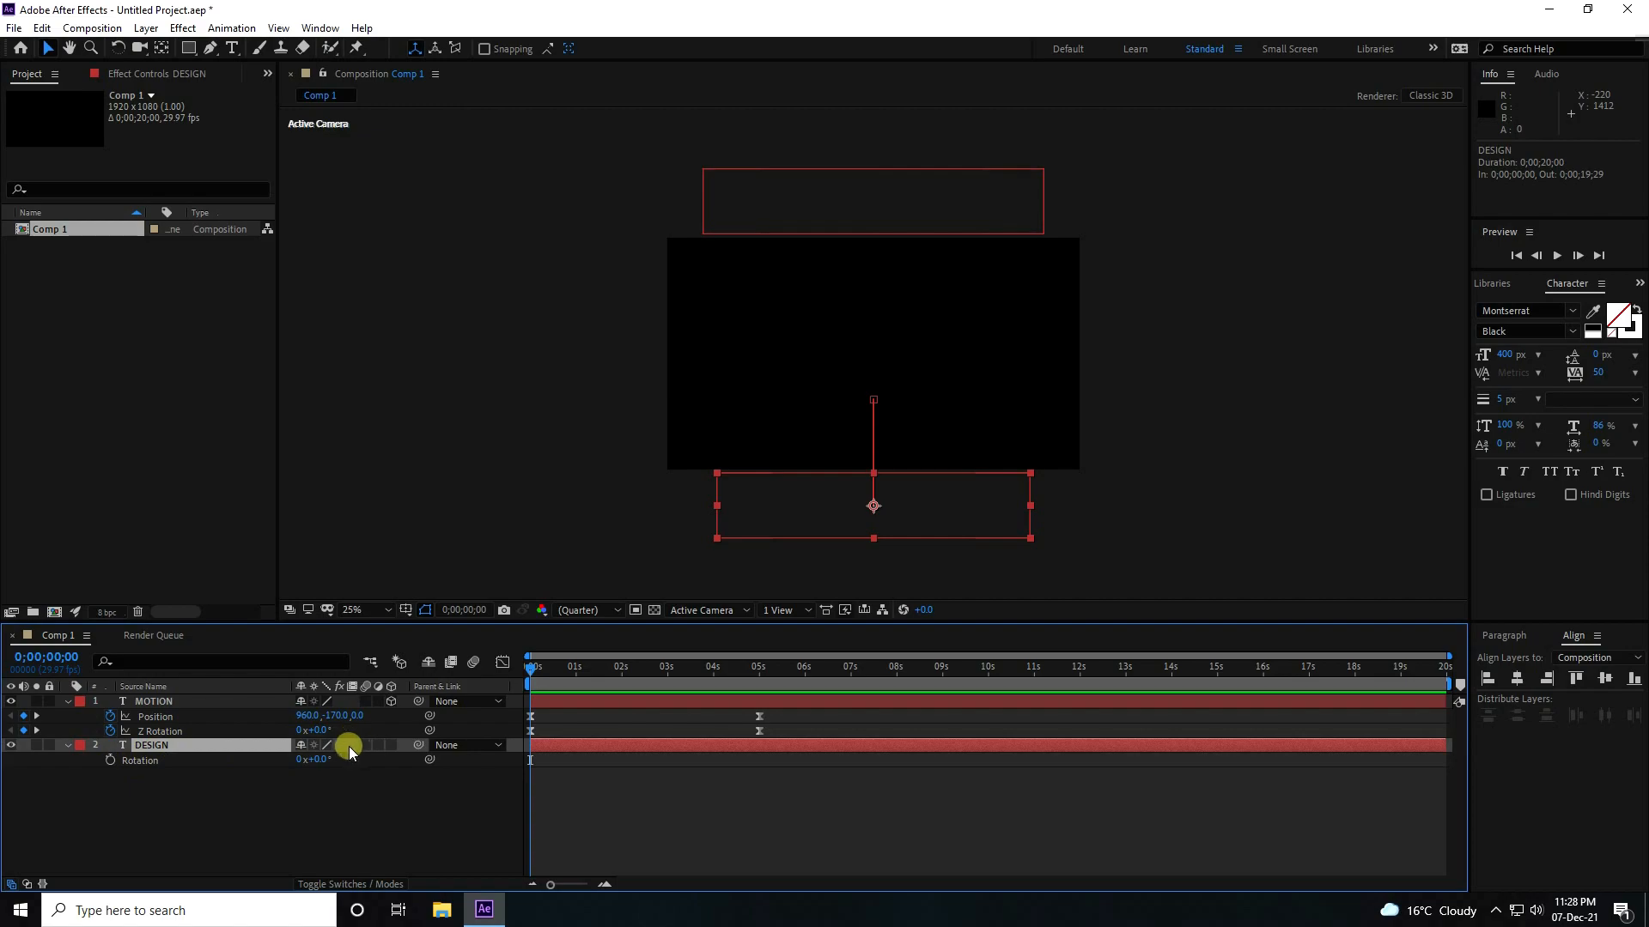
pyautogui.click(393, 745)
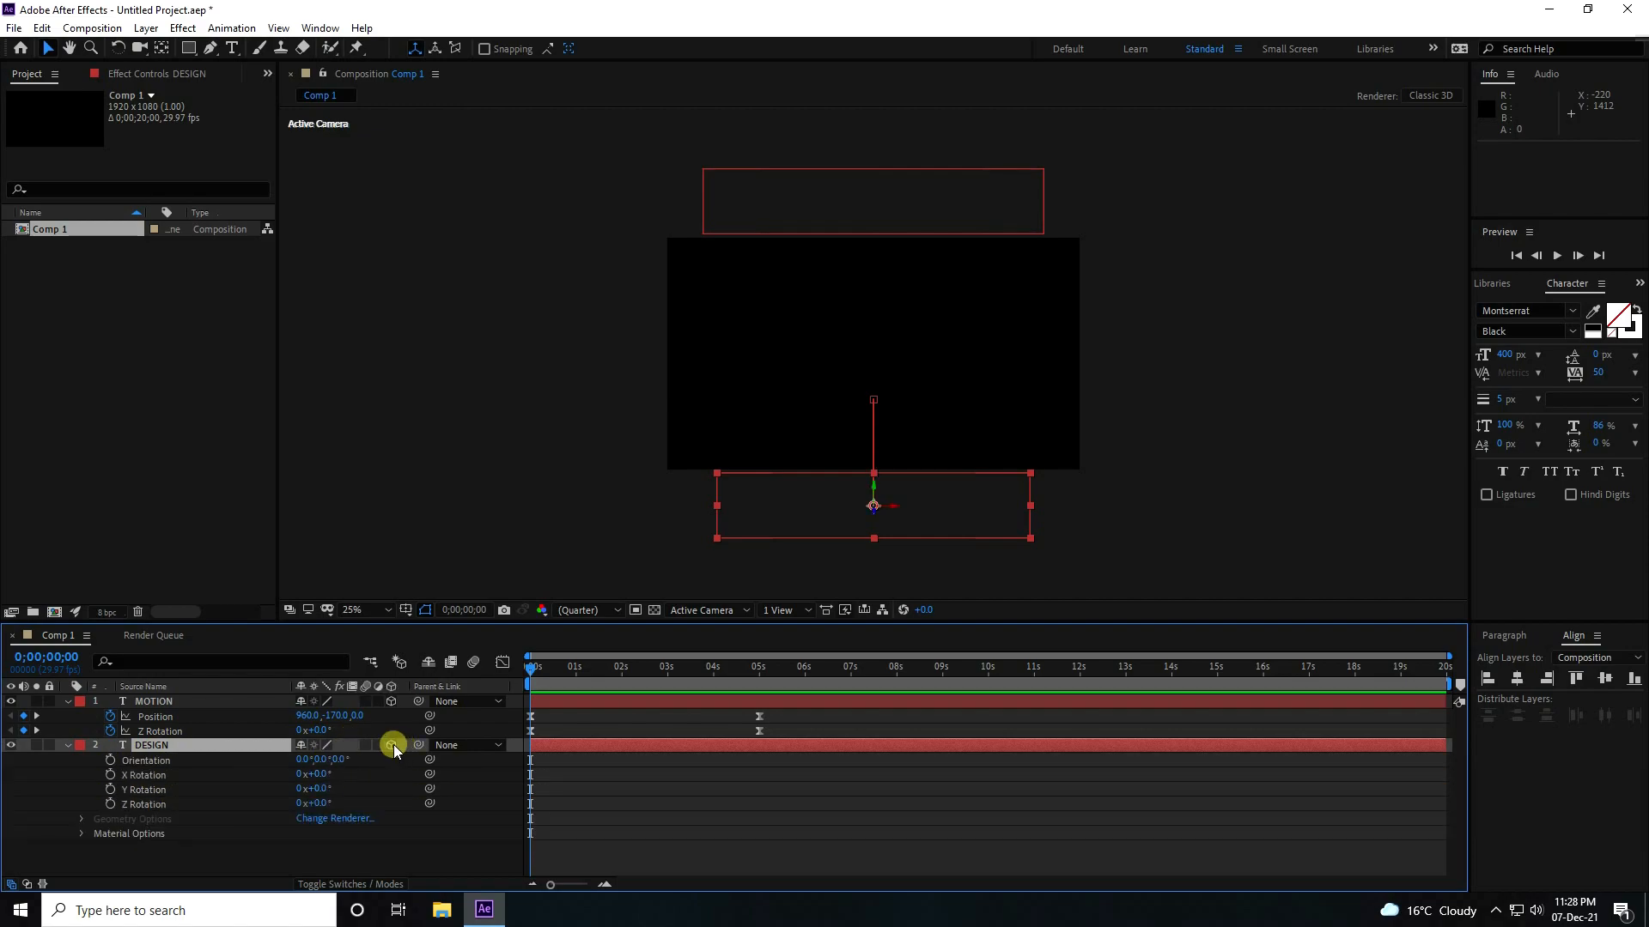
pyautogui.click(110, 804)
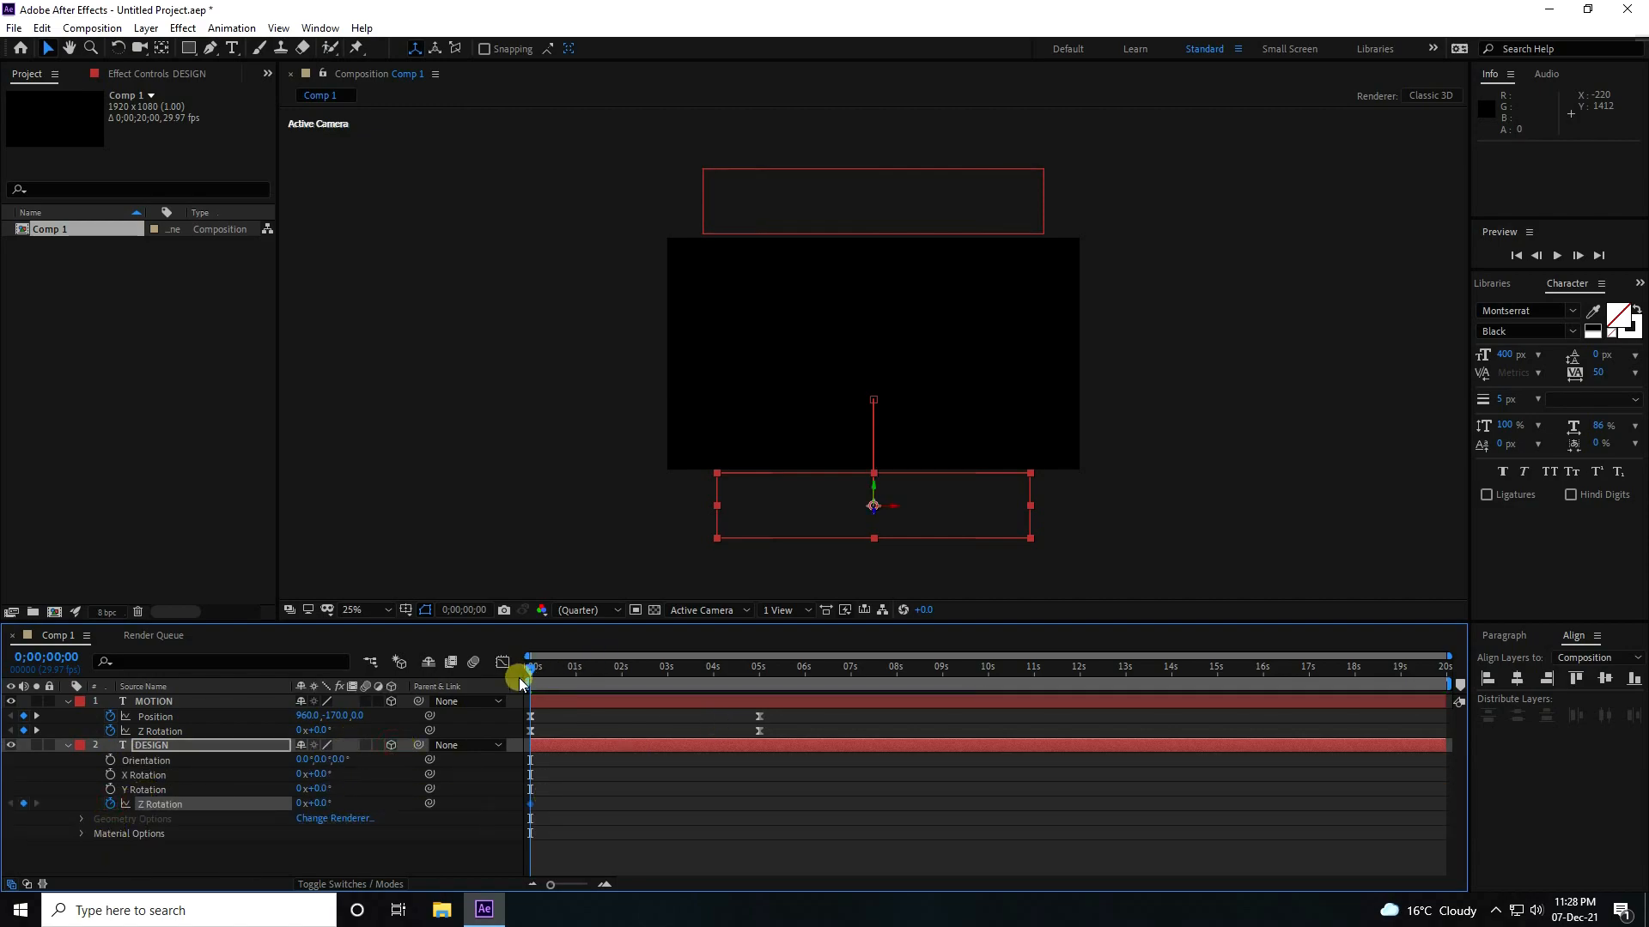
# Set the DESIGN layer's Z Rotation to 1 full revolution at 5 seconds.
pyautogui.moveTo(540, 672); pyautogui.dragTo(767, 678)
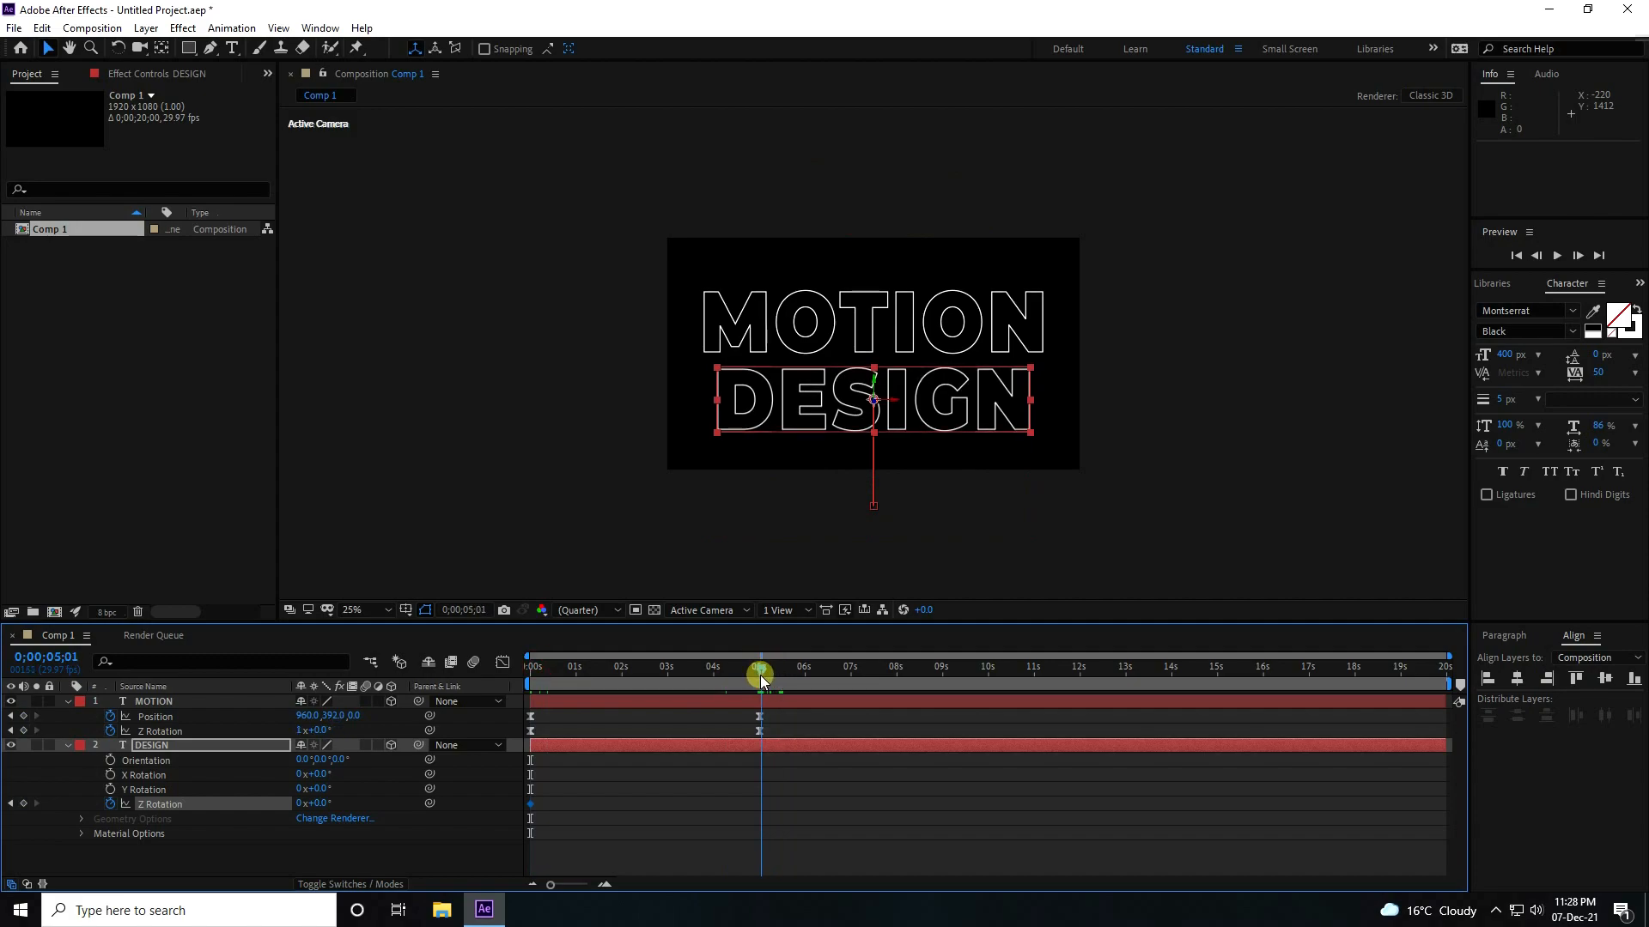
pyautogui.moveTo(761, 681); pyautogui.dragTo(759, 675)
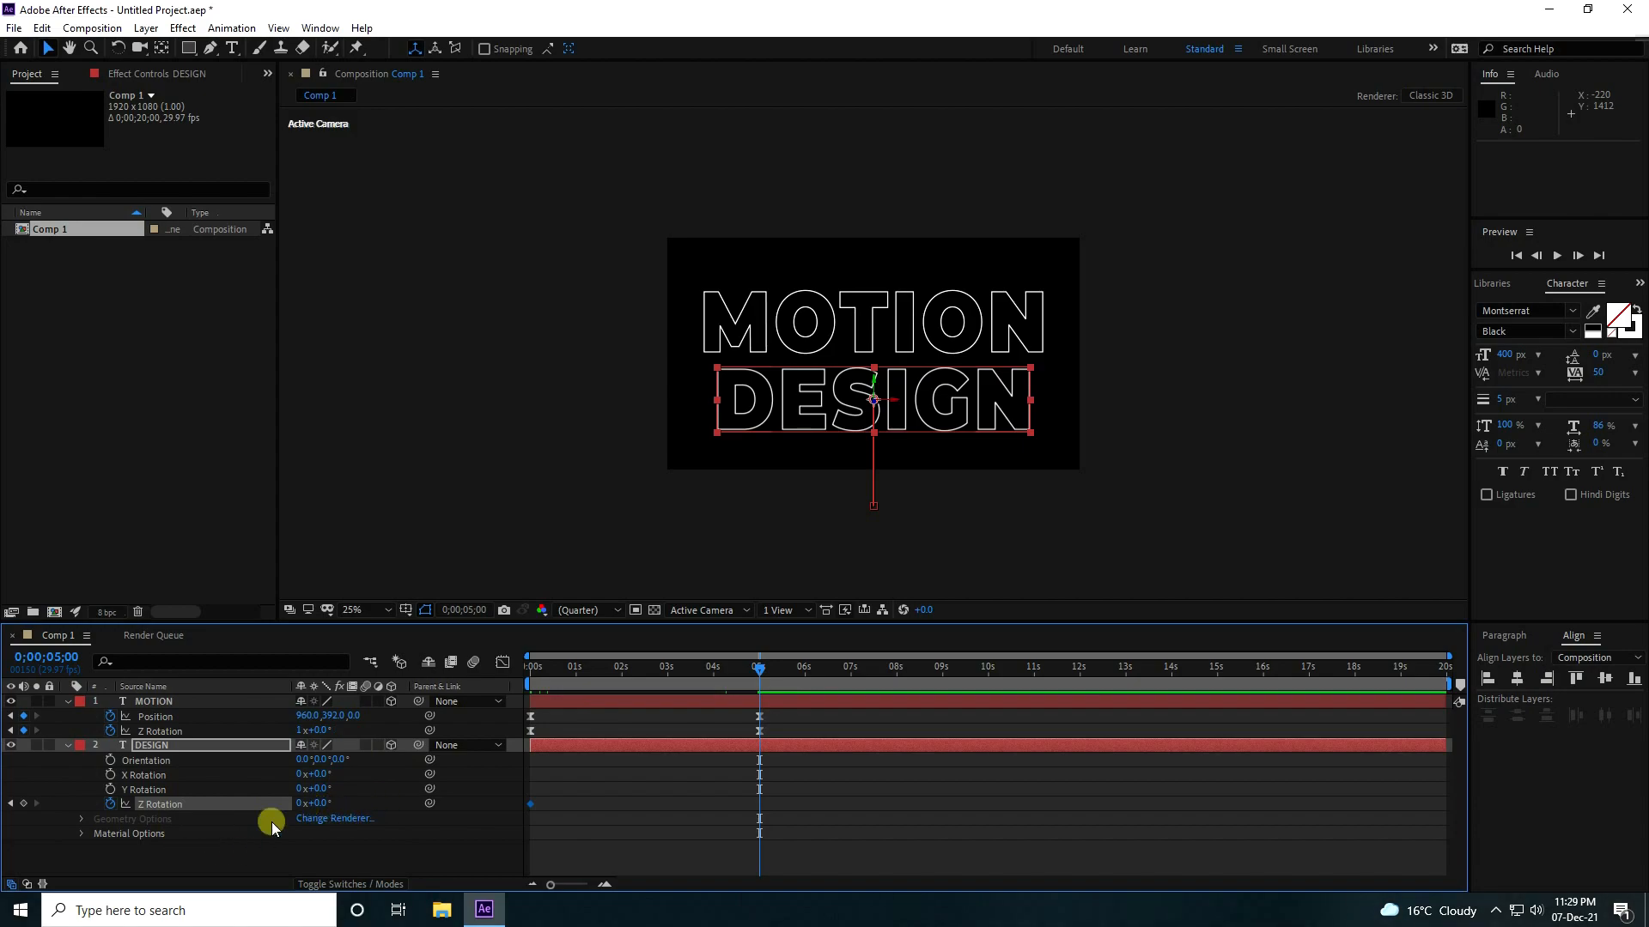
pyautogui.click(299, 803)
pyautogui.write('1')
pyautogui.press('Return')
# Apply Easy Ease to both Z Rotation keyframes of the DESIGN layer and preview the two words from the start.
pyautogui.moveTo(799, 799); pyautogui.dragTo(681, 832)
pyautogui.moveTo(525, 830); pyautogui.dragTo(510, 827)
pyautogui.press('F9')
pyautogui.click(543, 669)
pyautogui.press('space')
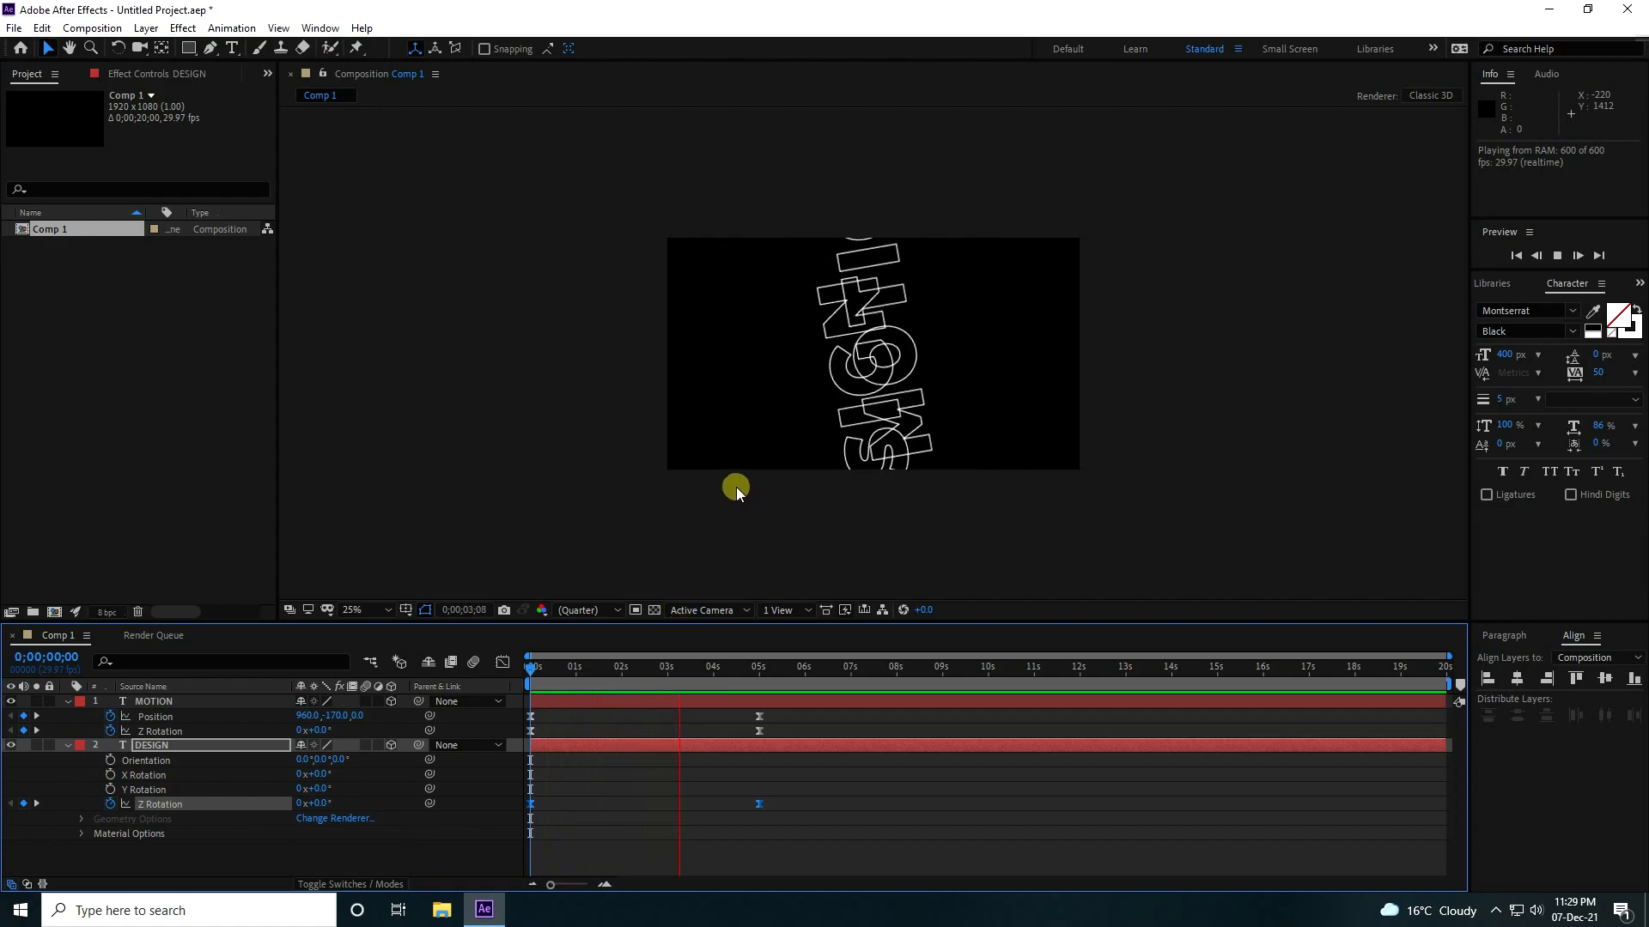
pyautogui.press('space')
# Reveal the keyframed properties of both text layers and apply Easy Ease to all their Position and Z Rotation keyframes.
pyautogui.click(68, 702)
pyautogui.click(68, 716)
pyautogui.moveTo(105, 786); pyautogui.dragTo(184, 677)
pyautogui.press('u')
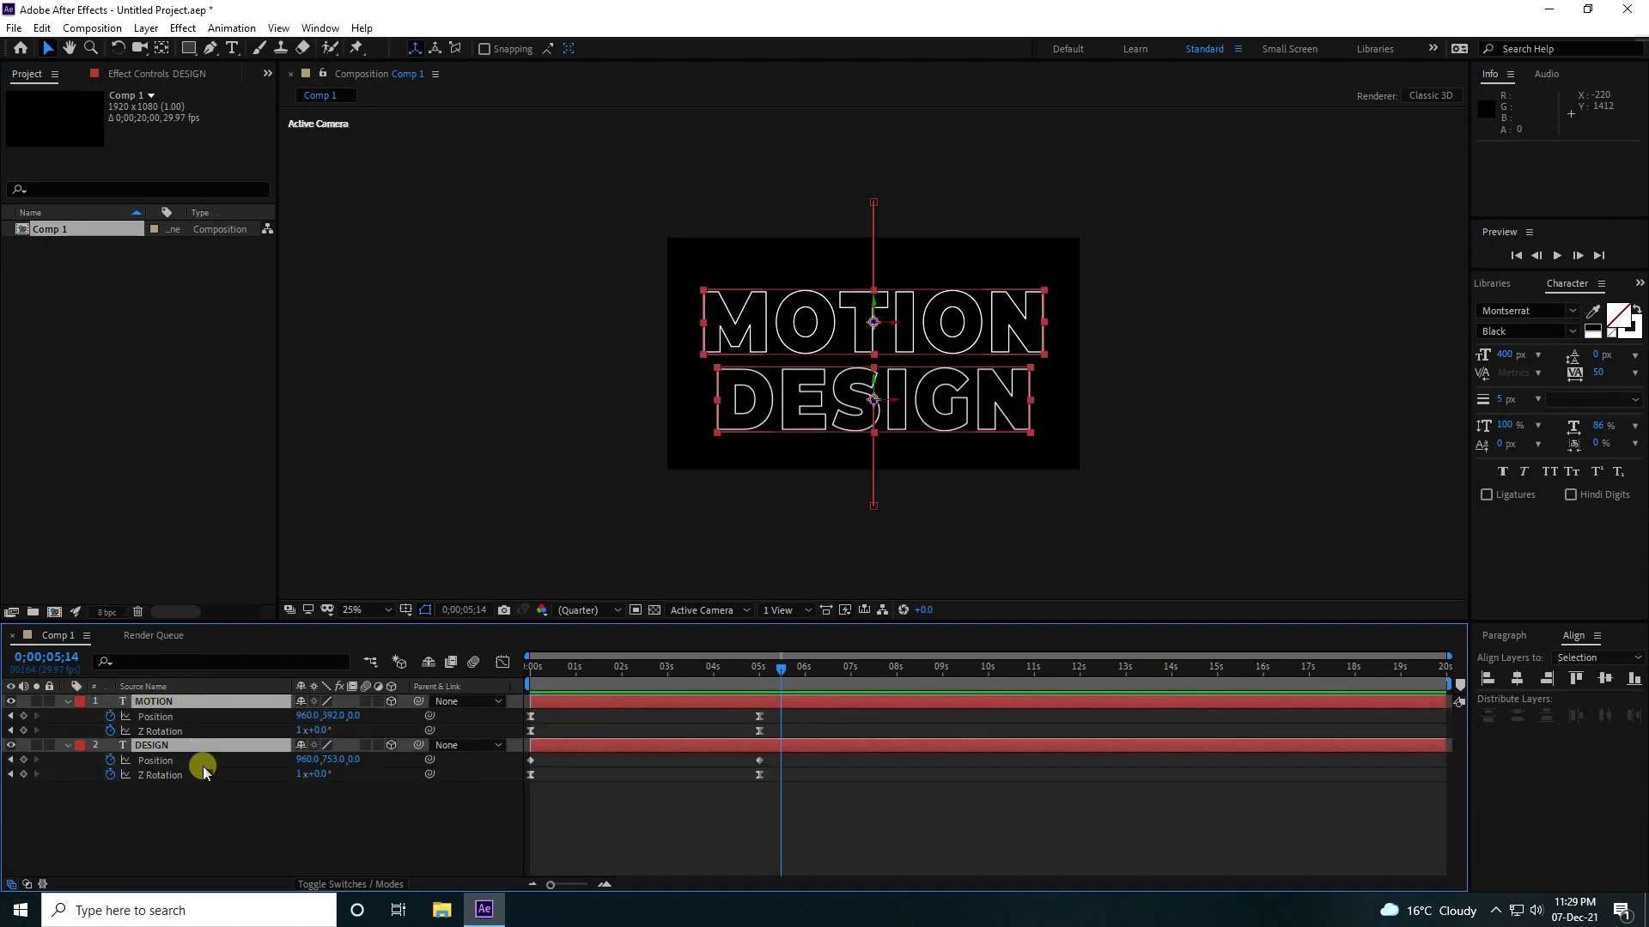
pyautogui.click(761, 759)
pyautogui.moveTo(869, 811); pyautogui.dragTo(521, 714)
pyautogui.press('F9')
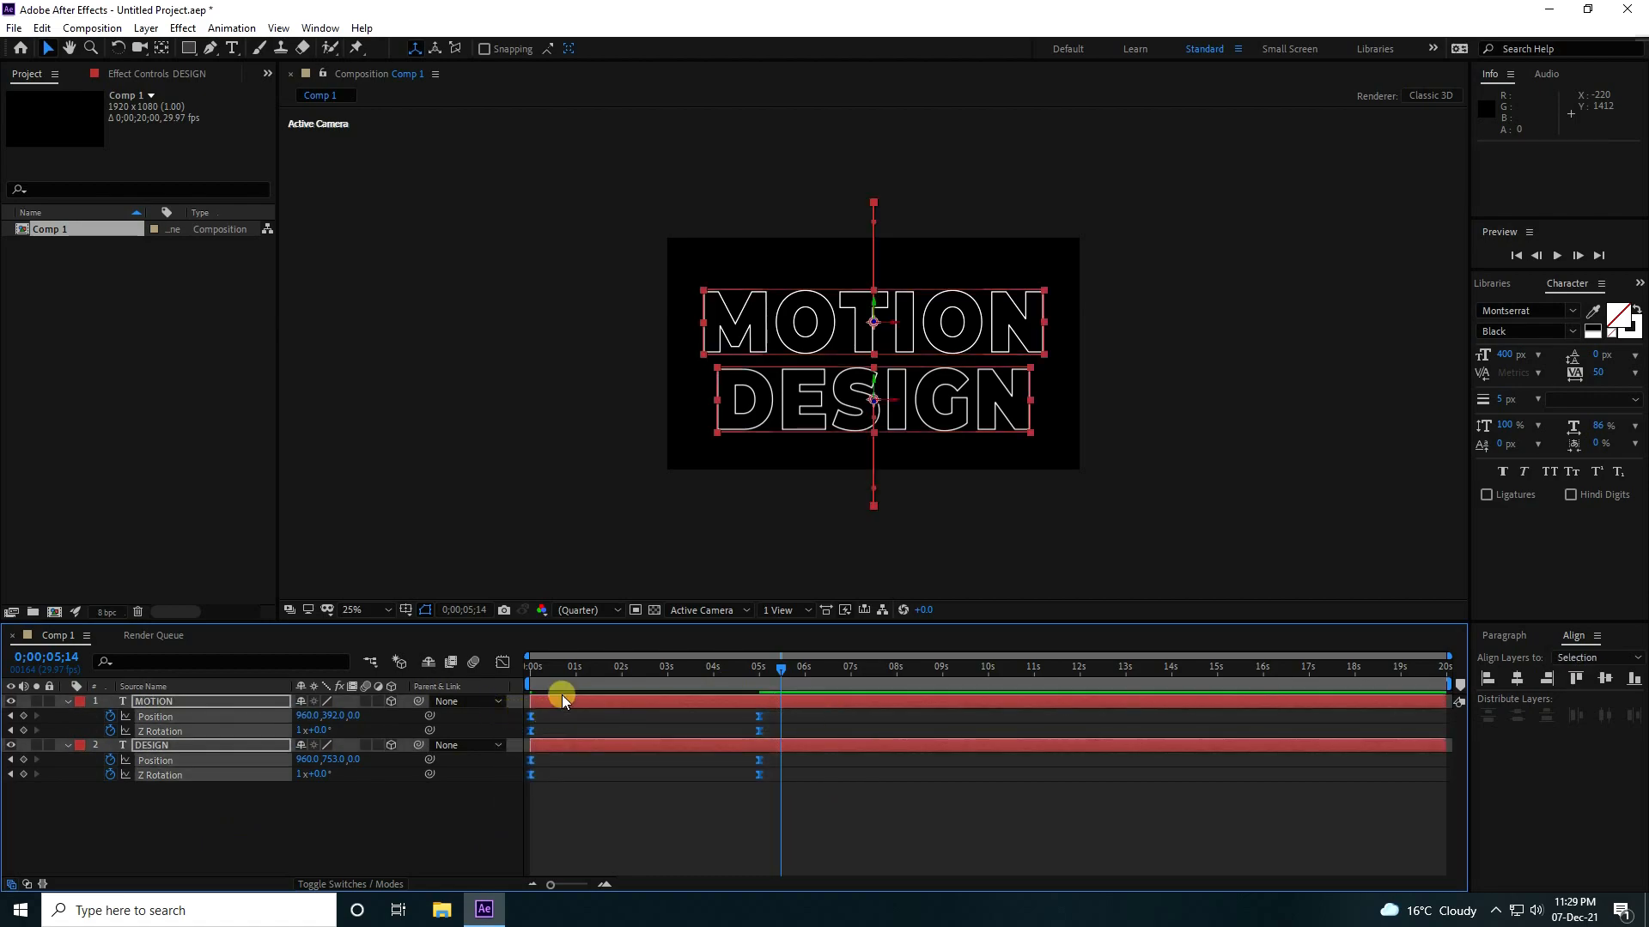
# Preview the eased animation of both words from the start, enlarging the composition view with Fit up to 100%.
pyautogui.click(533, 668)
pyautogui.press('space')
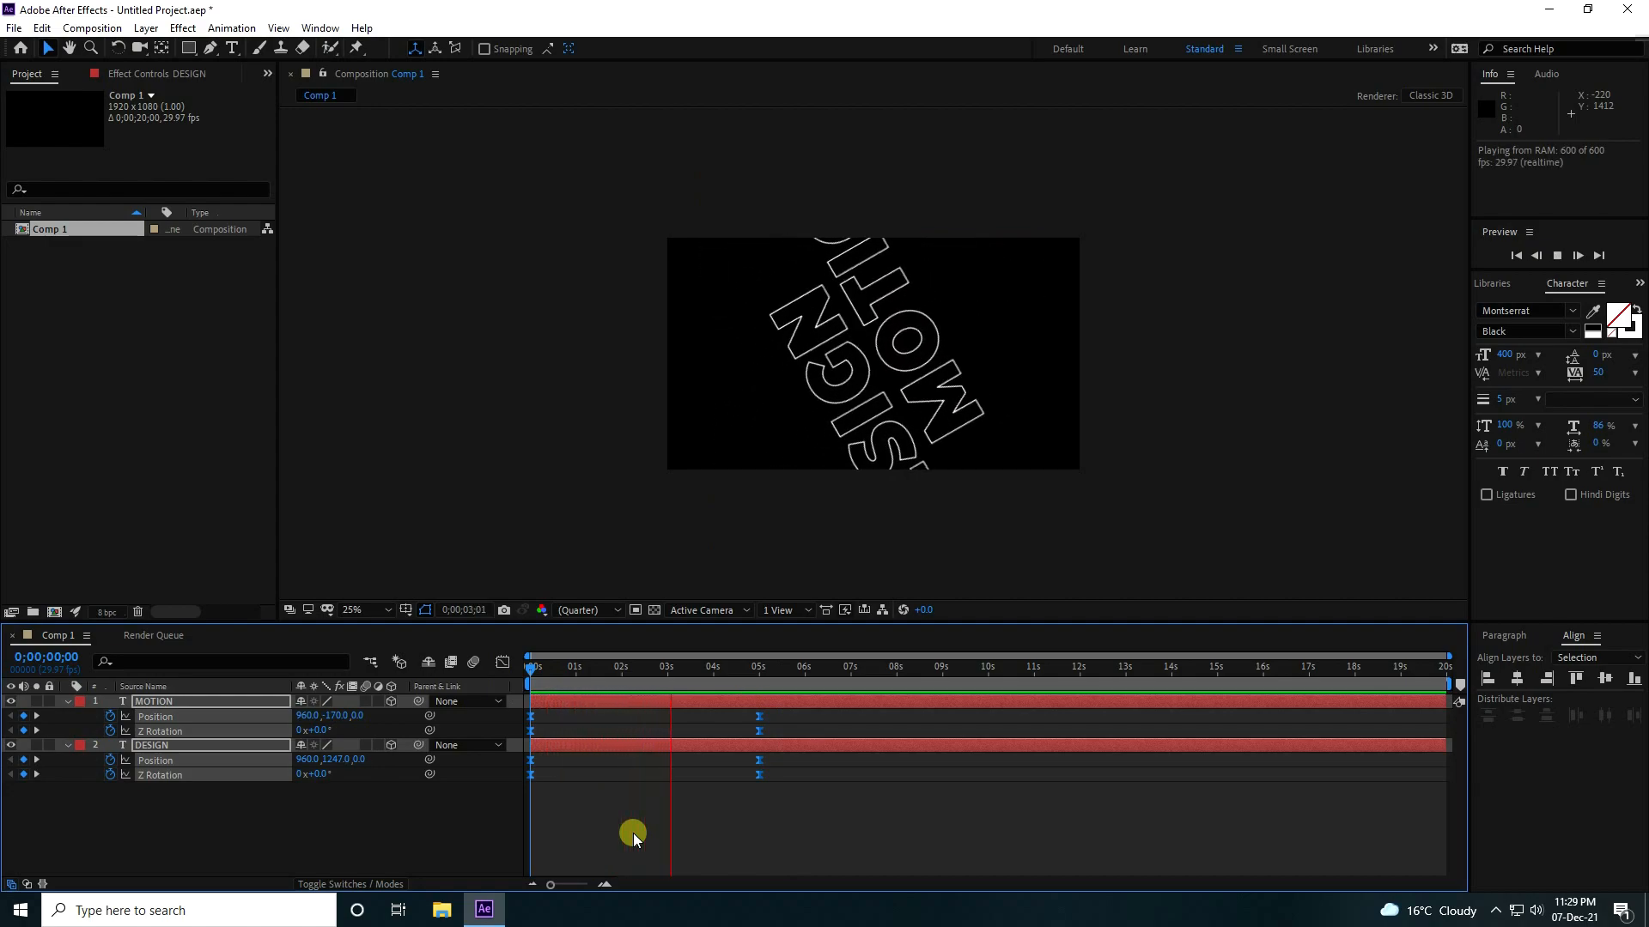
pyautogui.press('space')
pyautogui.click(365, 611)
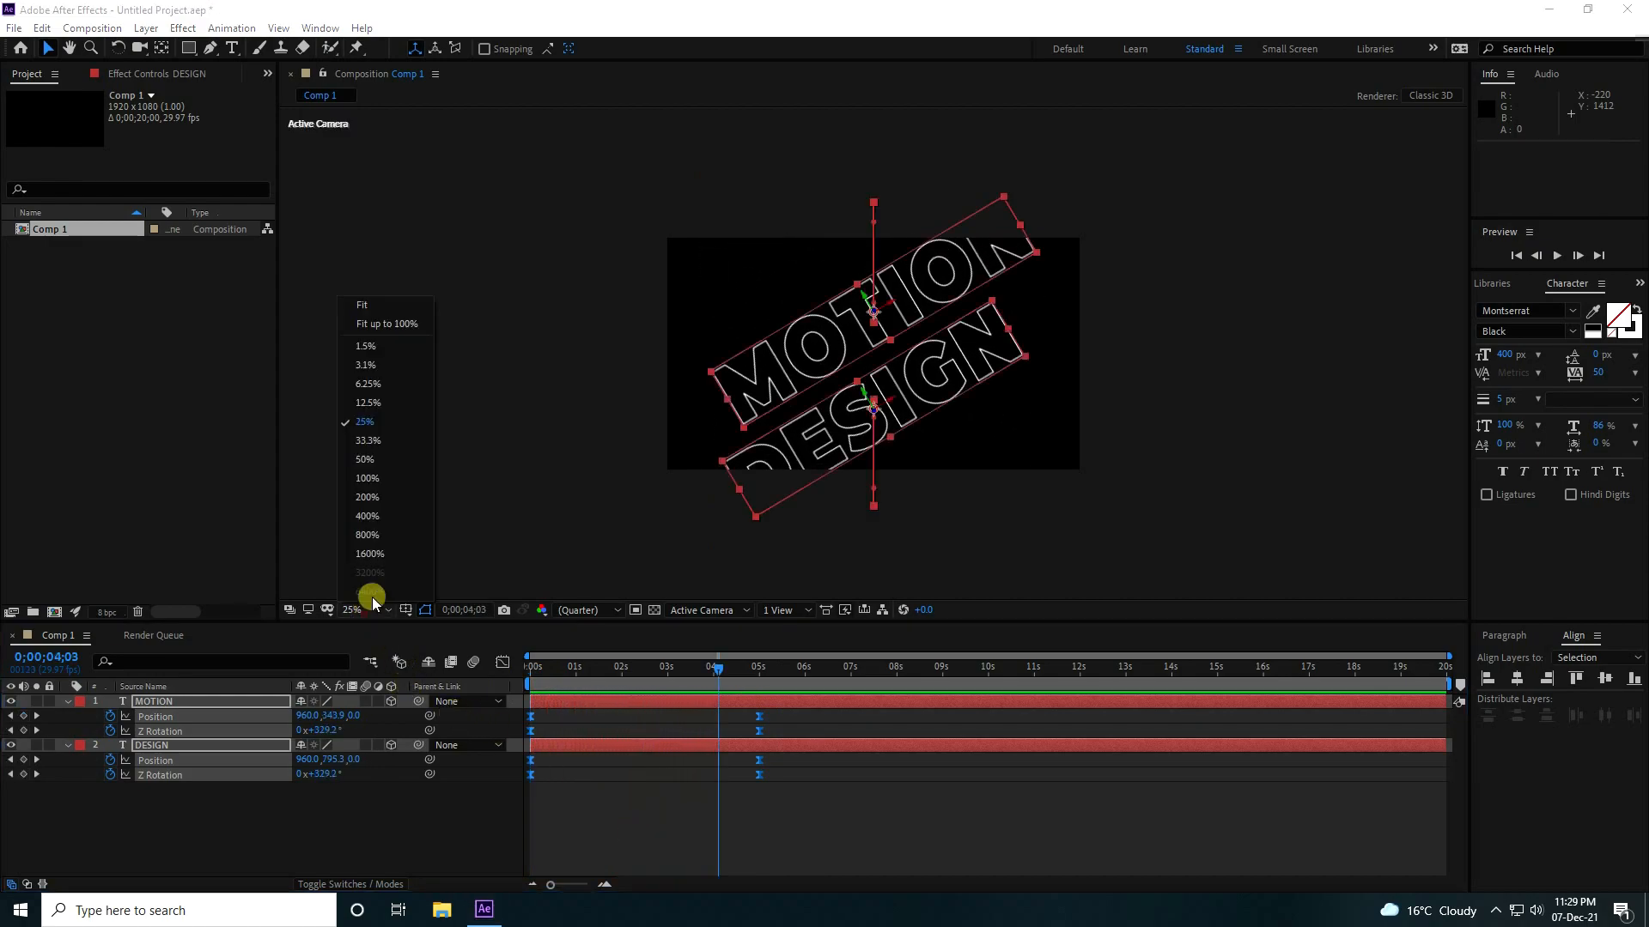
pyautogui.click(391, 323)
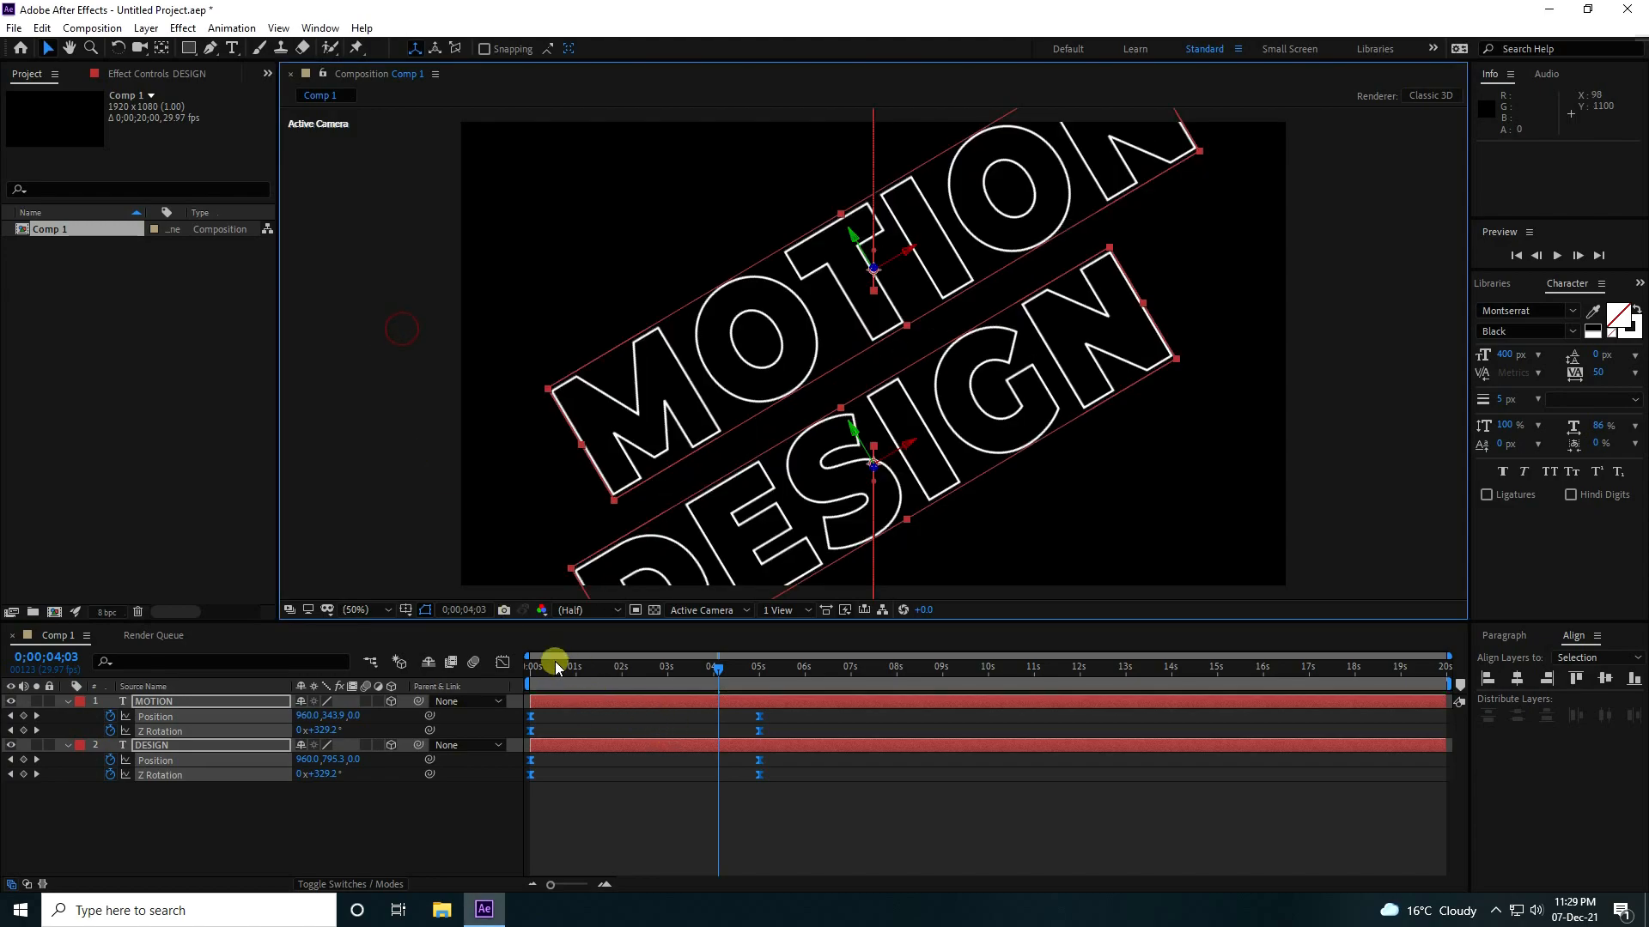
pyautogui.moveTo(553, 665); pyautogui.dragTo(520, 659)
pyautogui.press('space')
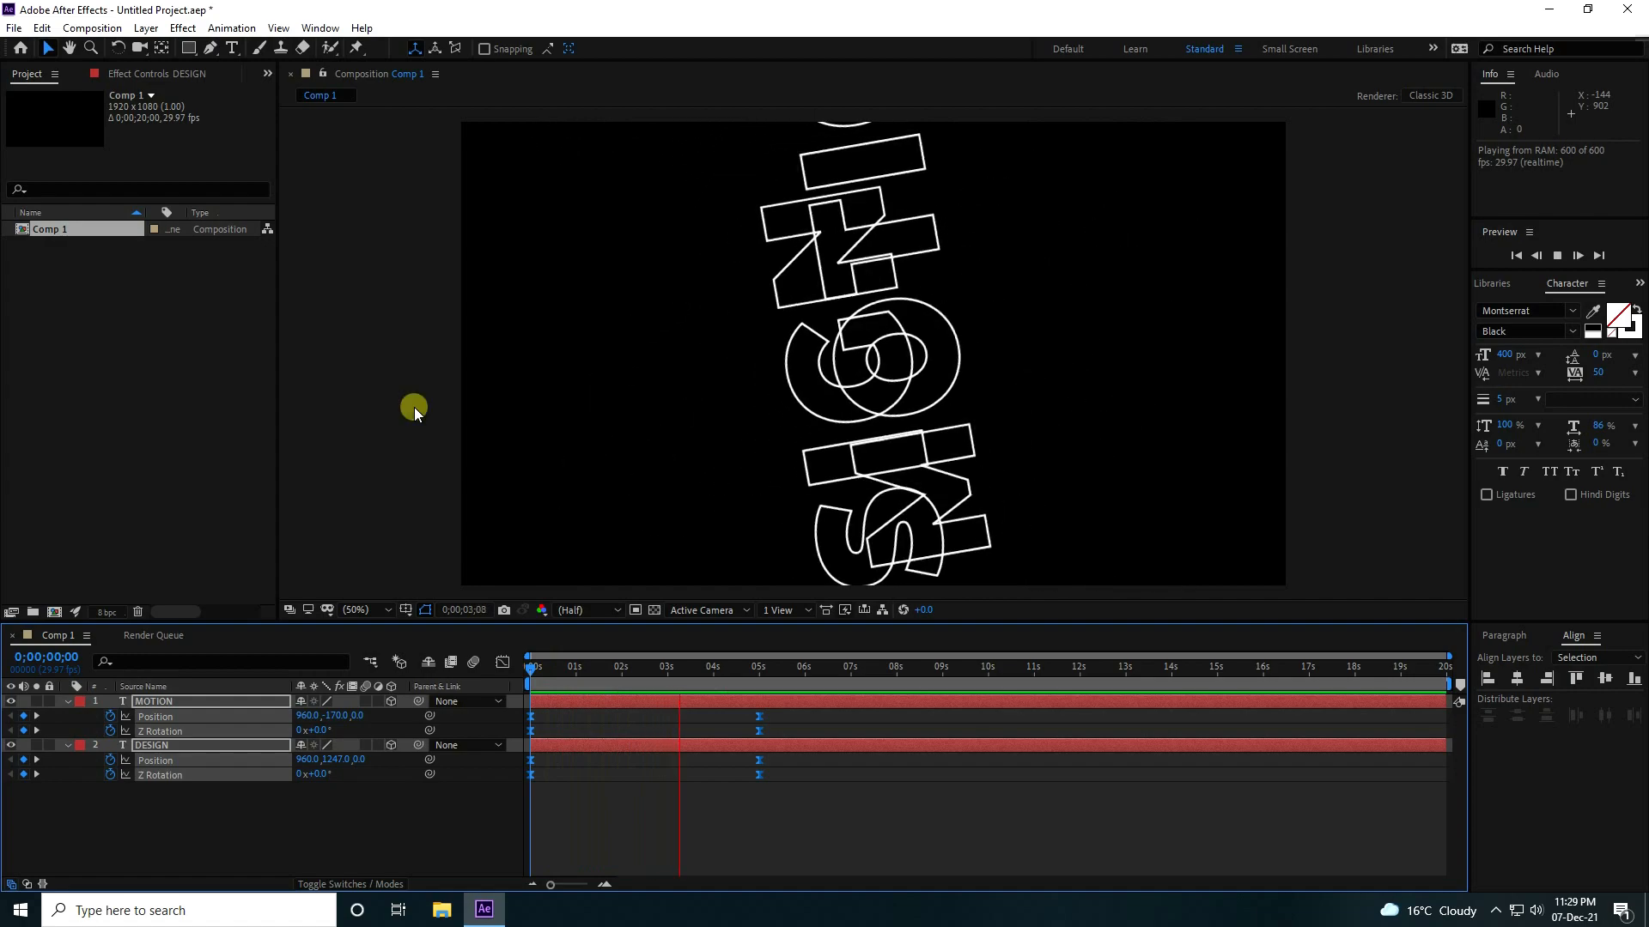
pyautogui.press('space')
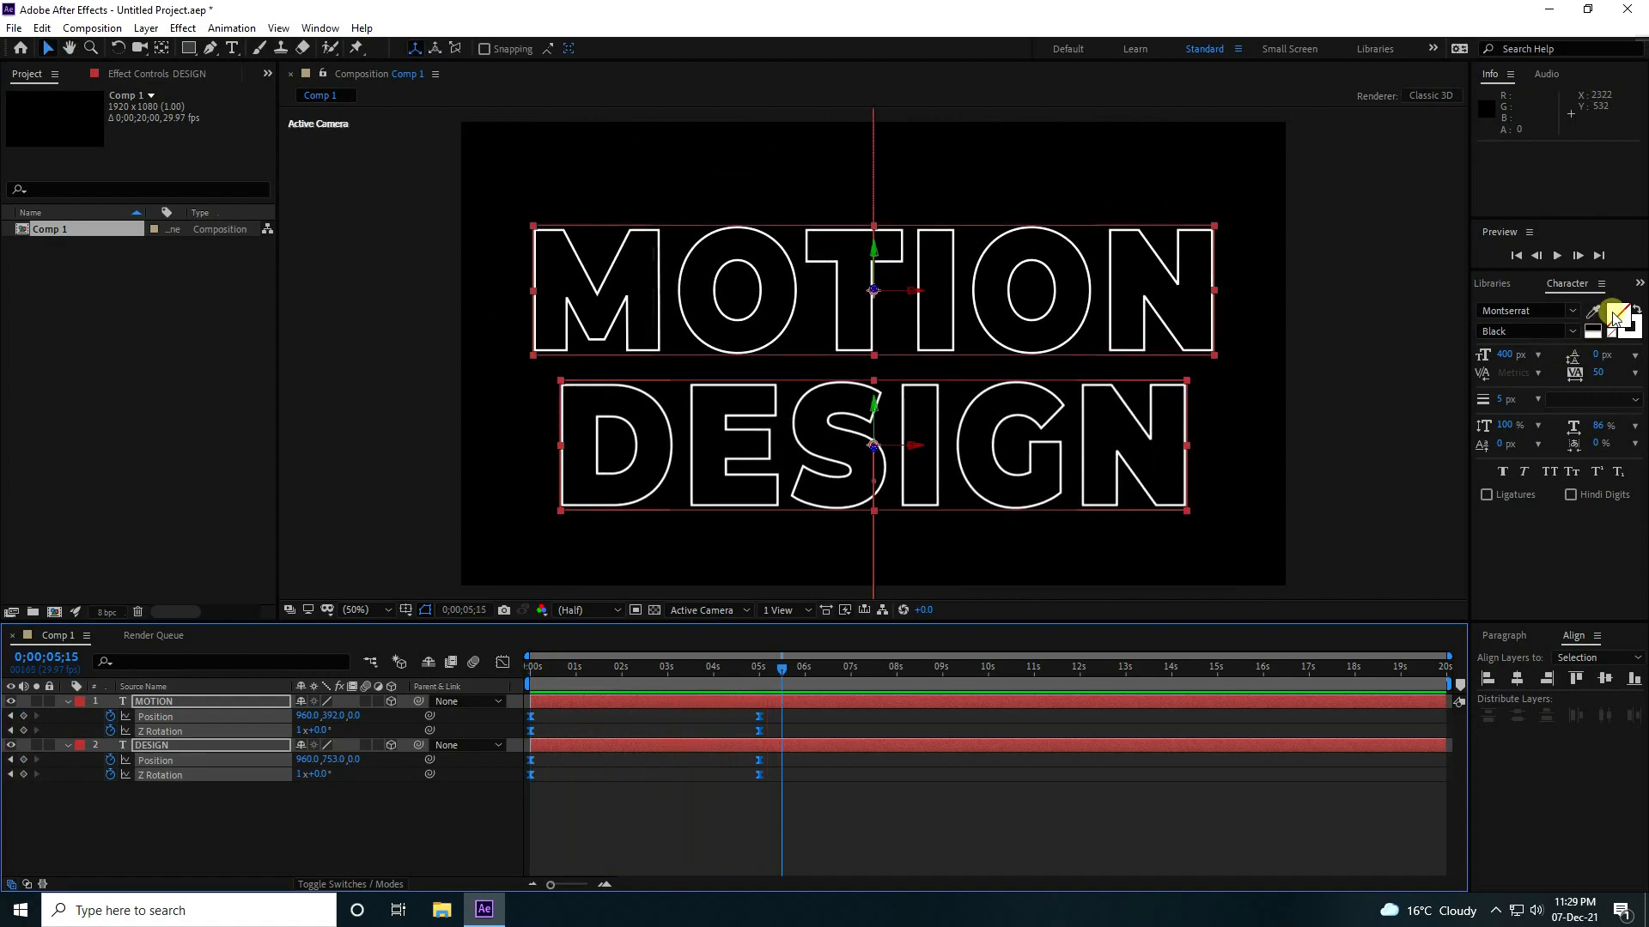
# Search the effects for "echo" and apply the Echo effect to the MOTION layer, collapsing the DESIGN layer's properties.
pyautogui.click(1638, 285)
pyautogui.click(1606, 311)
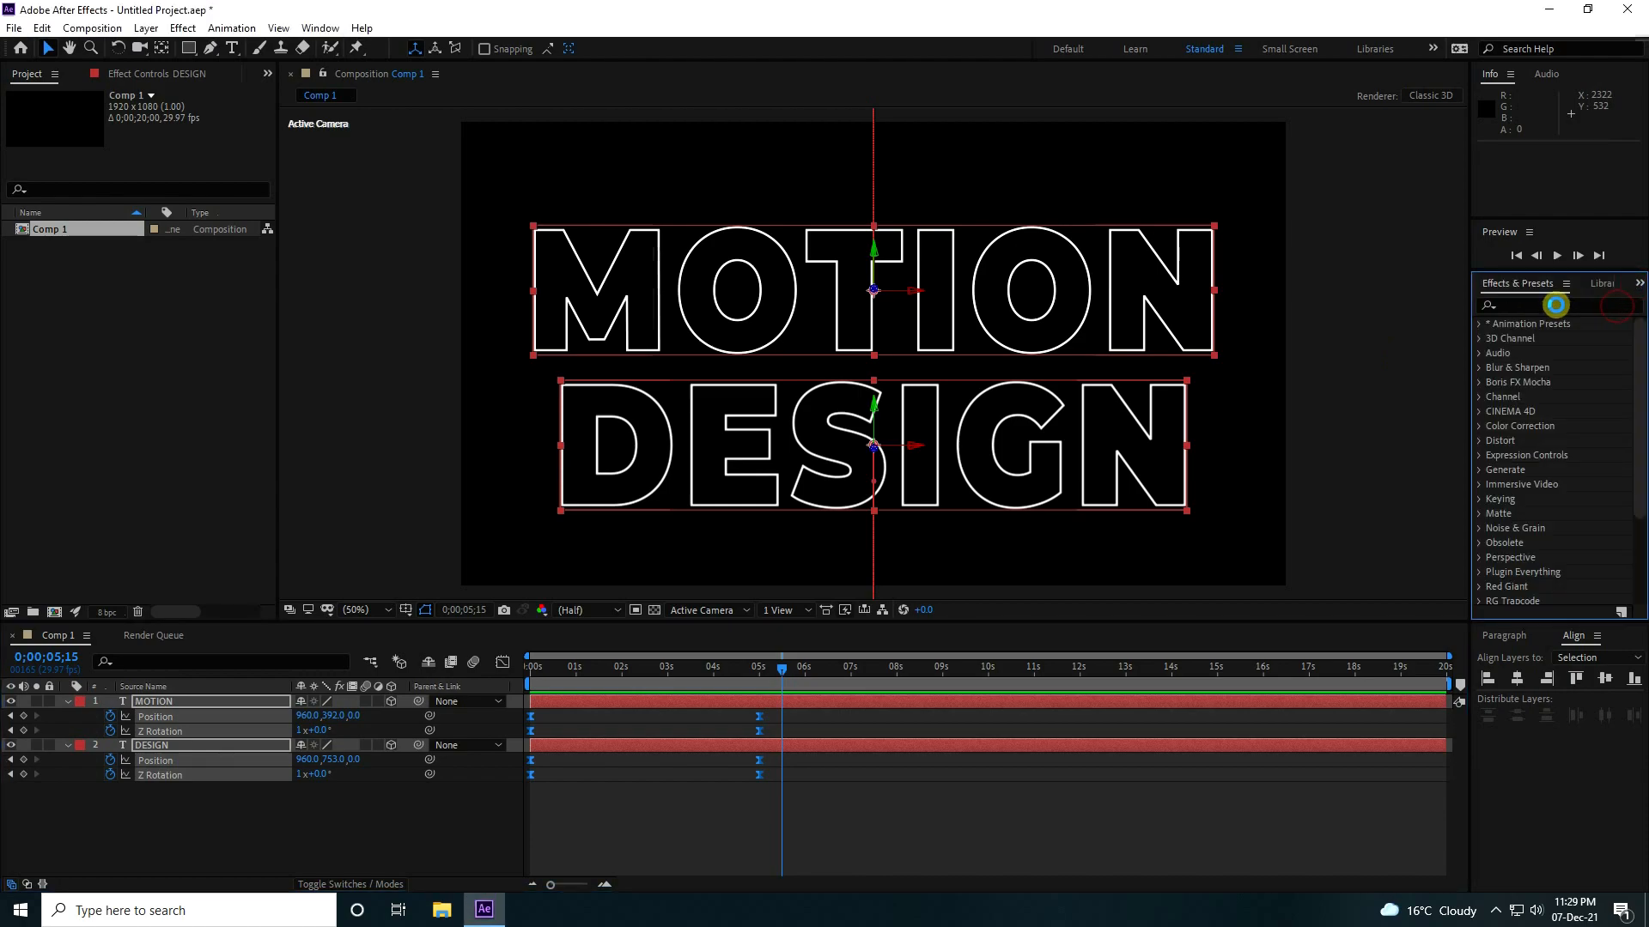
pyautogui.click(1557, 304)
pyautogui.write('echo')
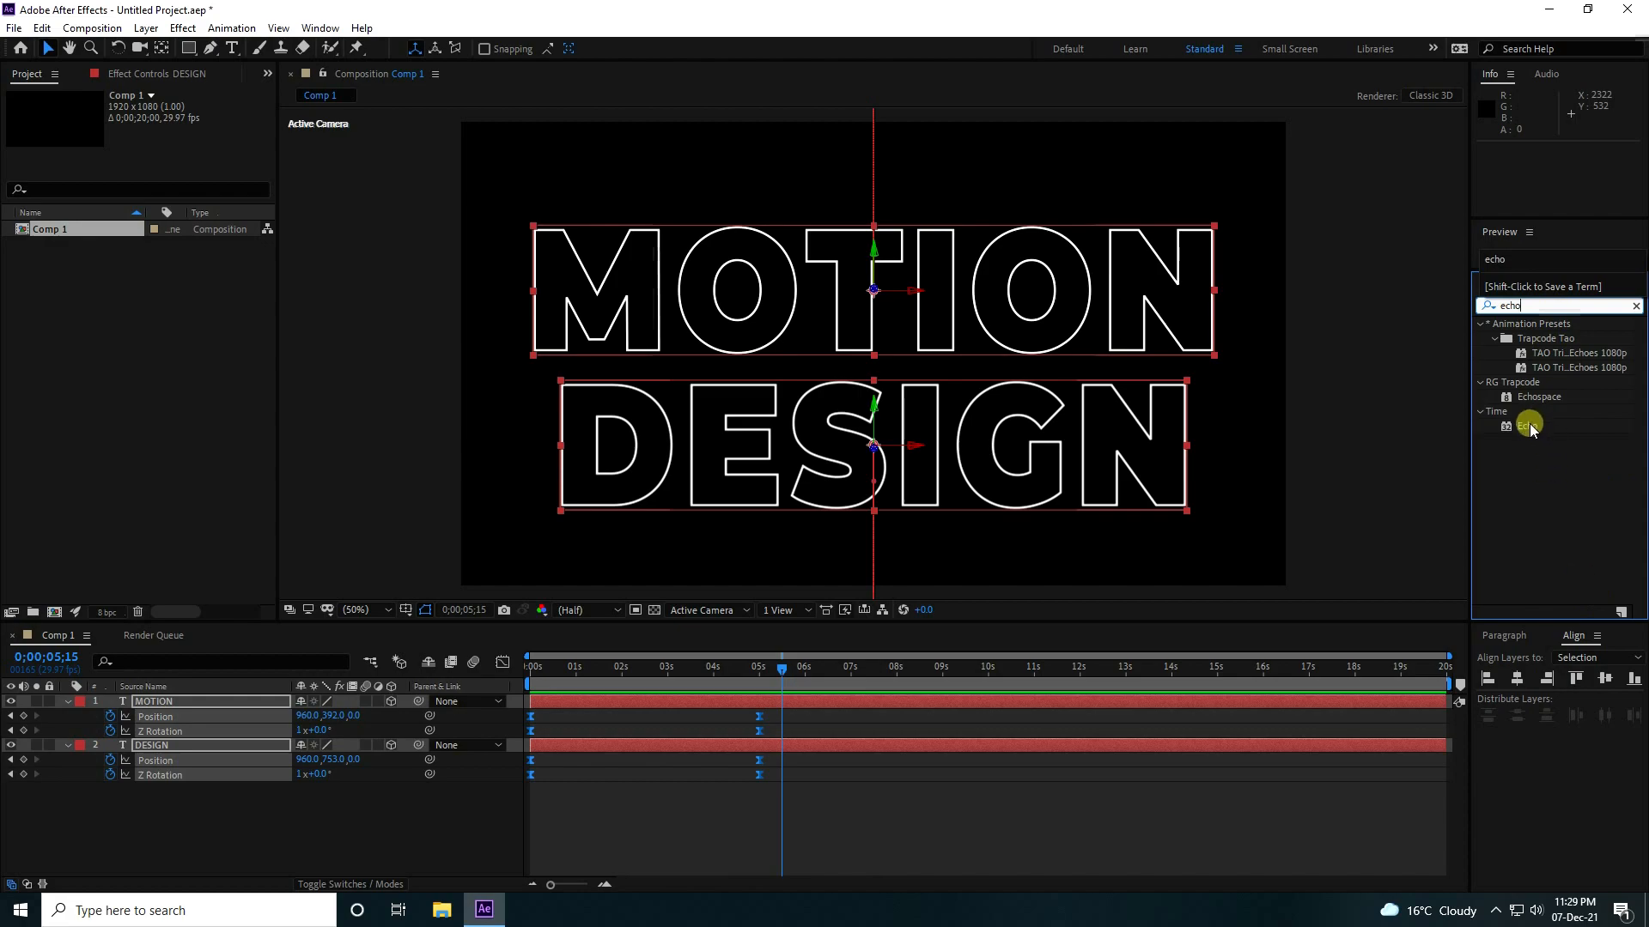
pyautogui.moveTo(1528, 424); pyautogui.dragTo(124, 704)
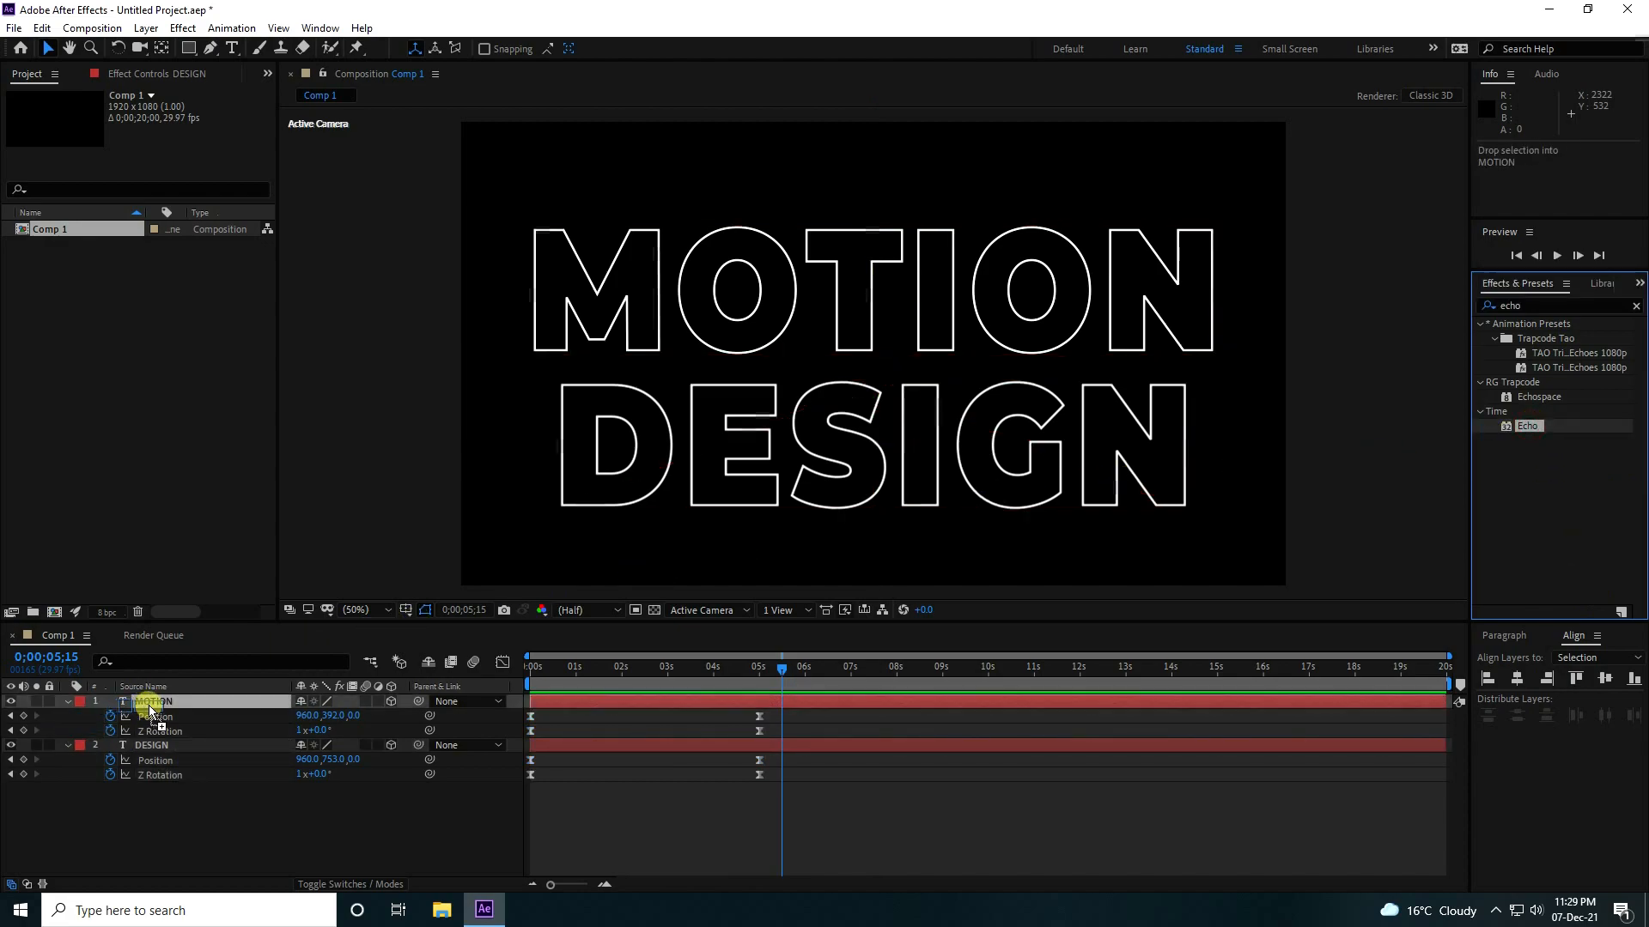
pyautogui.click(66, 760)
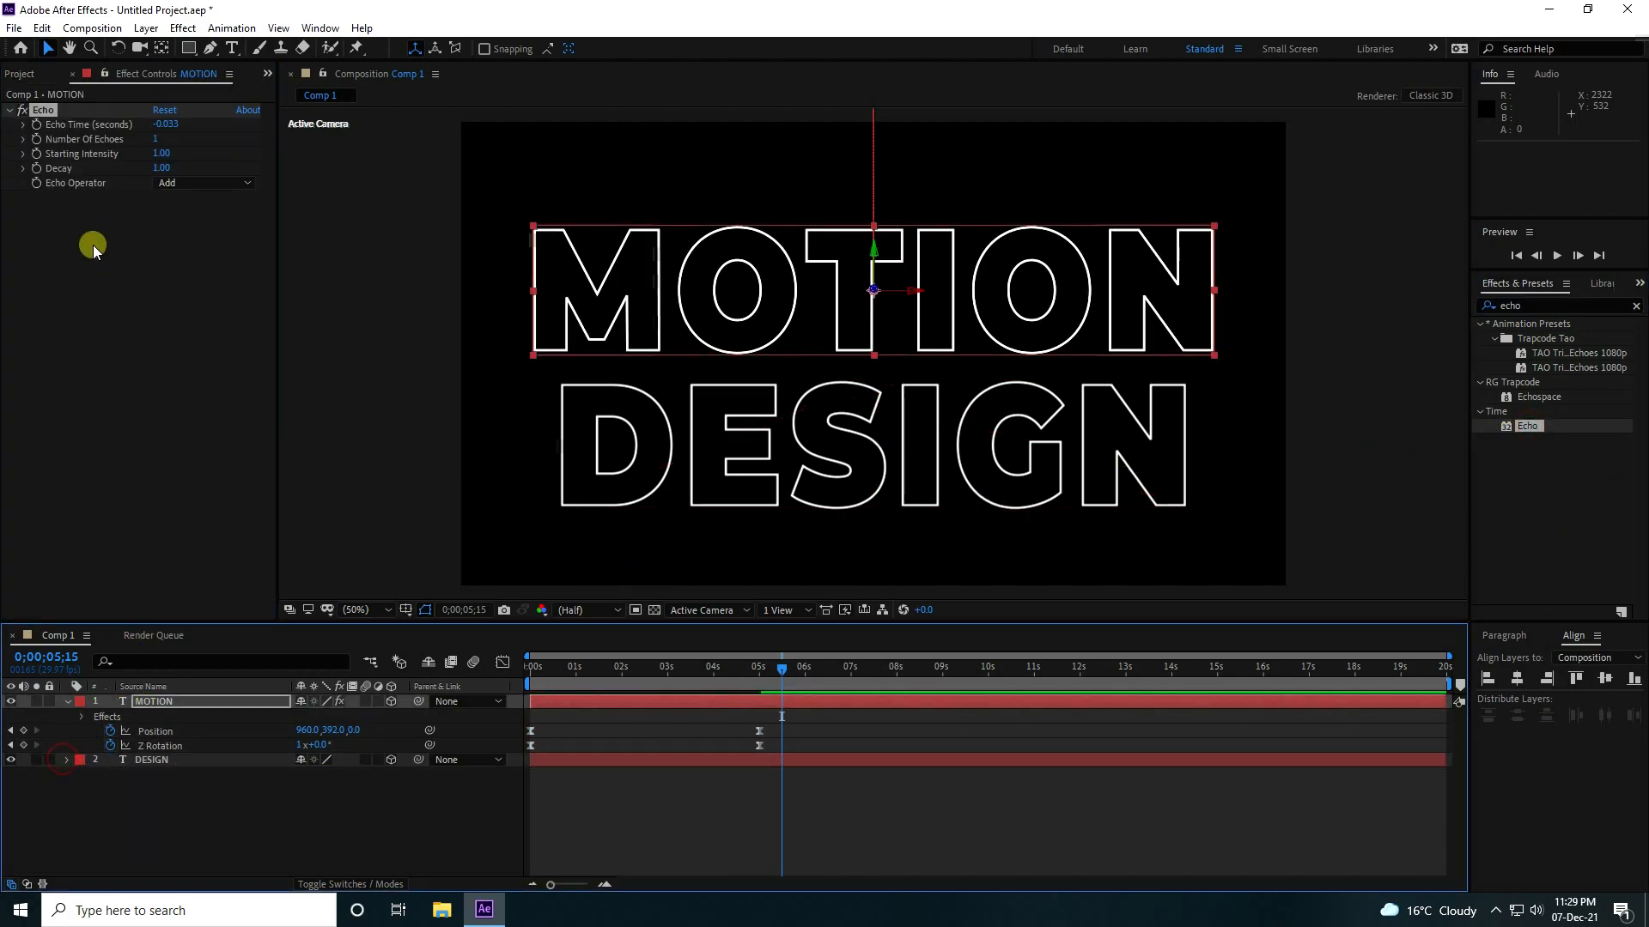
# Set the MOTION layer's Echo Time to -0.300 seconds and its Number Of Echoes to 10.
pyautogui.click(172, 125)
pyautogui.press('BackSpace')
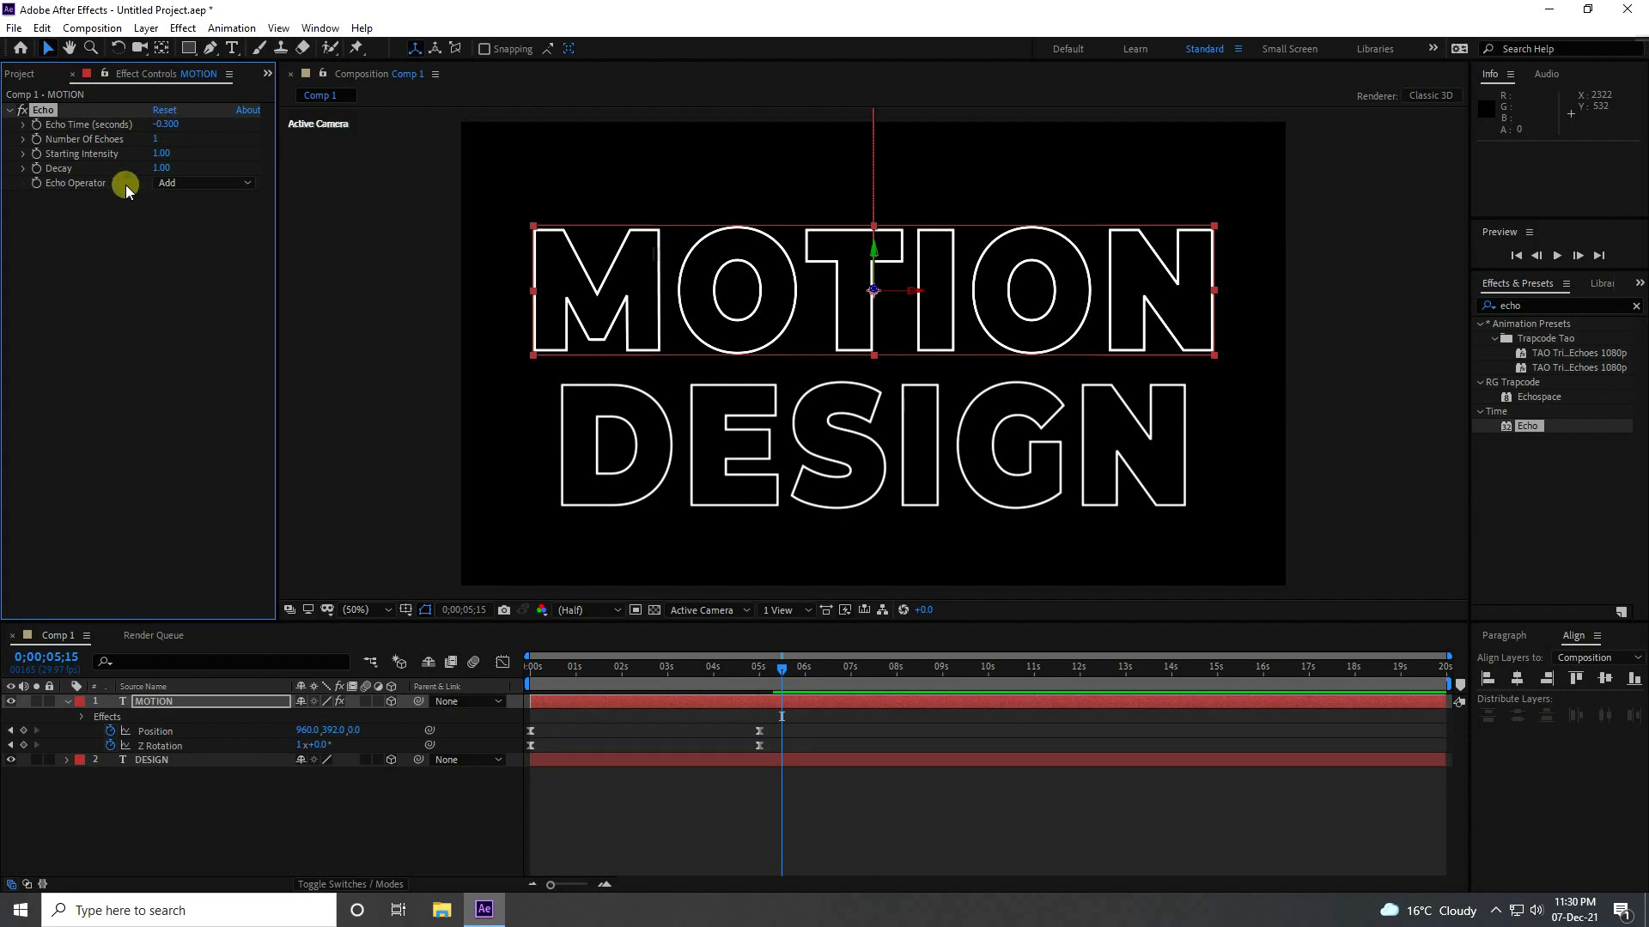
pyautogui.click(154, 139)
pyautogui.press('Return')
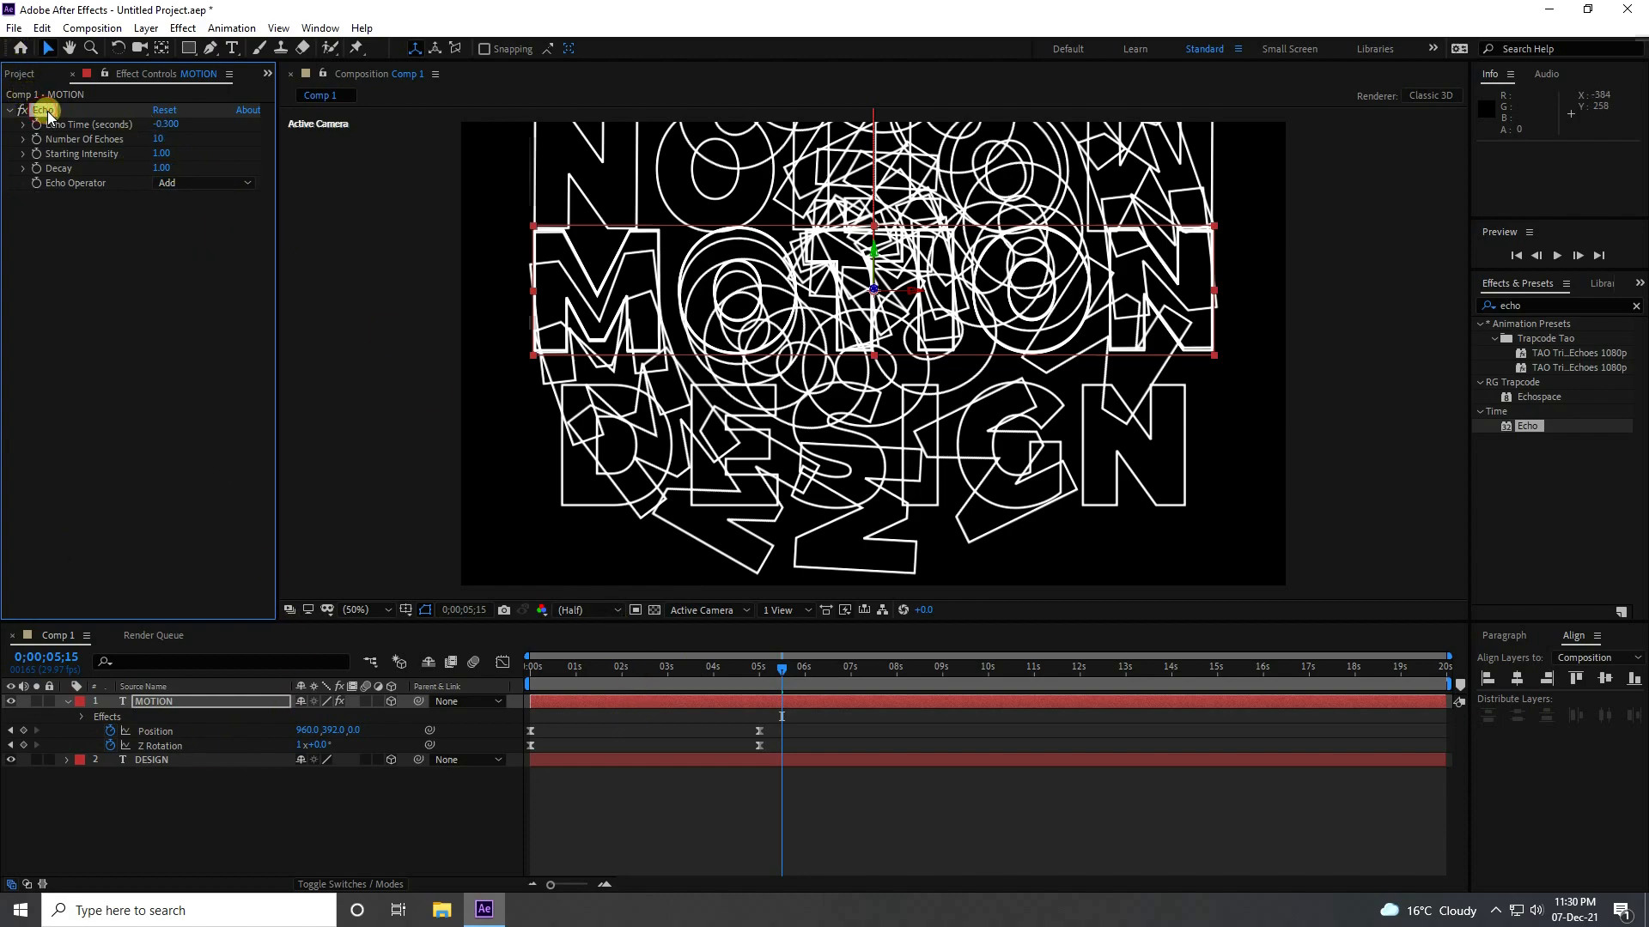
# Paste the Echo effect from MOTION onto the DESIGN layer and preview the animation from the start.
pyautogui.click(147, 760)
pyautogui.hotkey('ctrl', 'v')
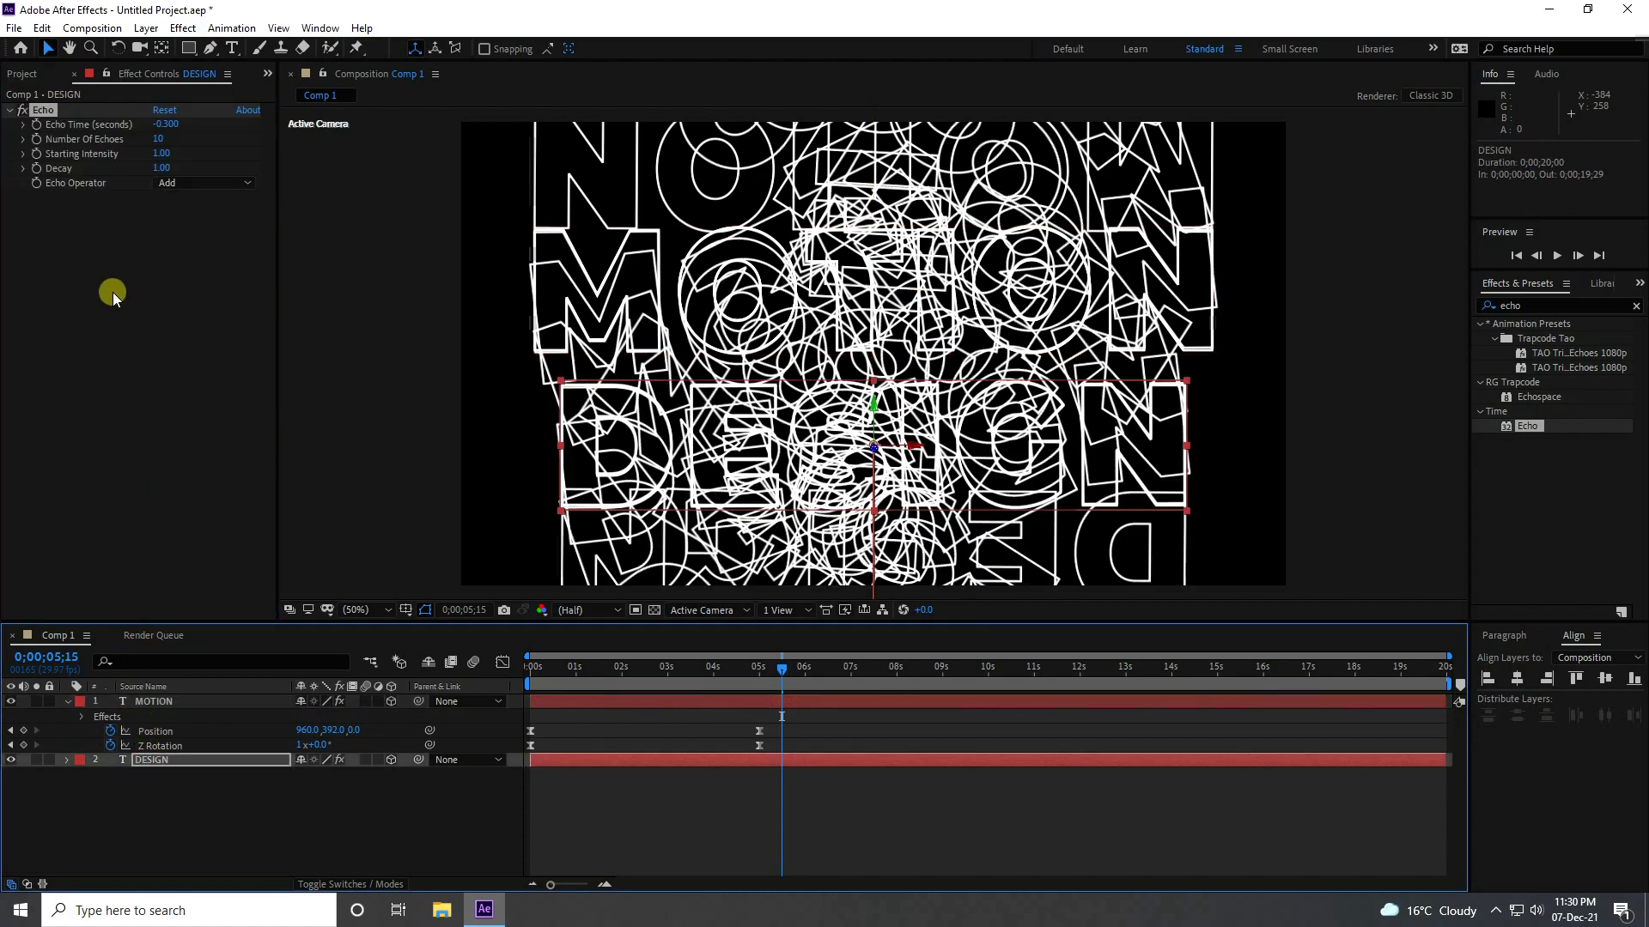
pyautogui.click(534, 666)
pyautogui.press('space')
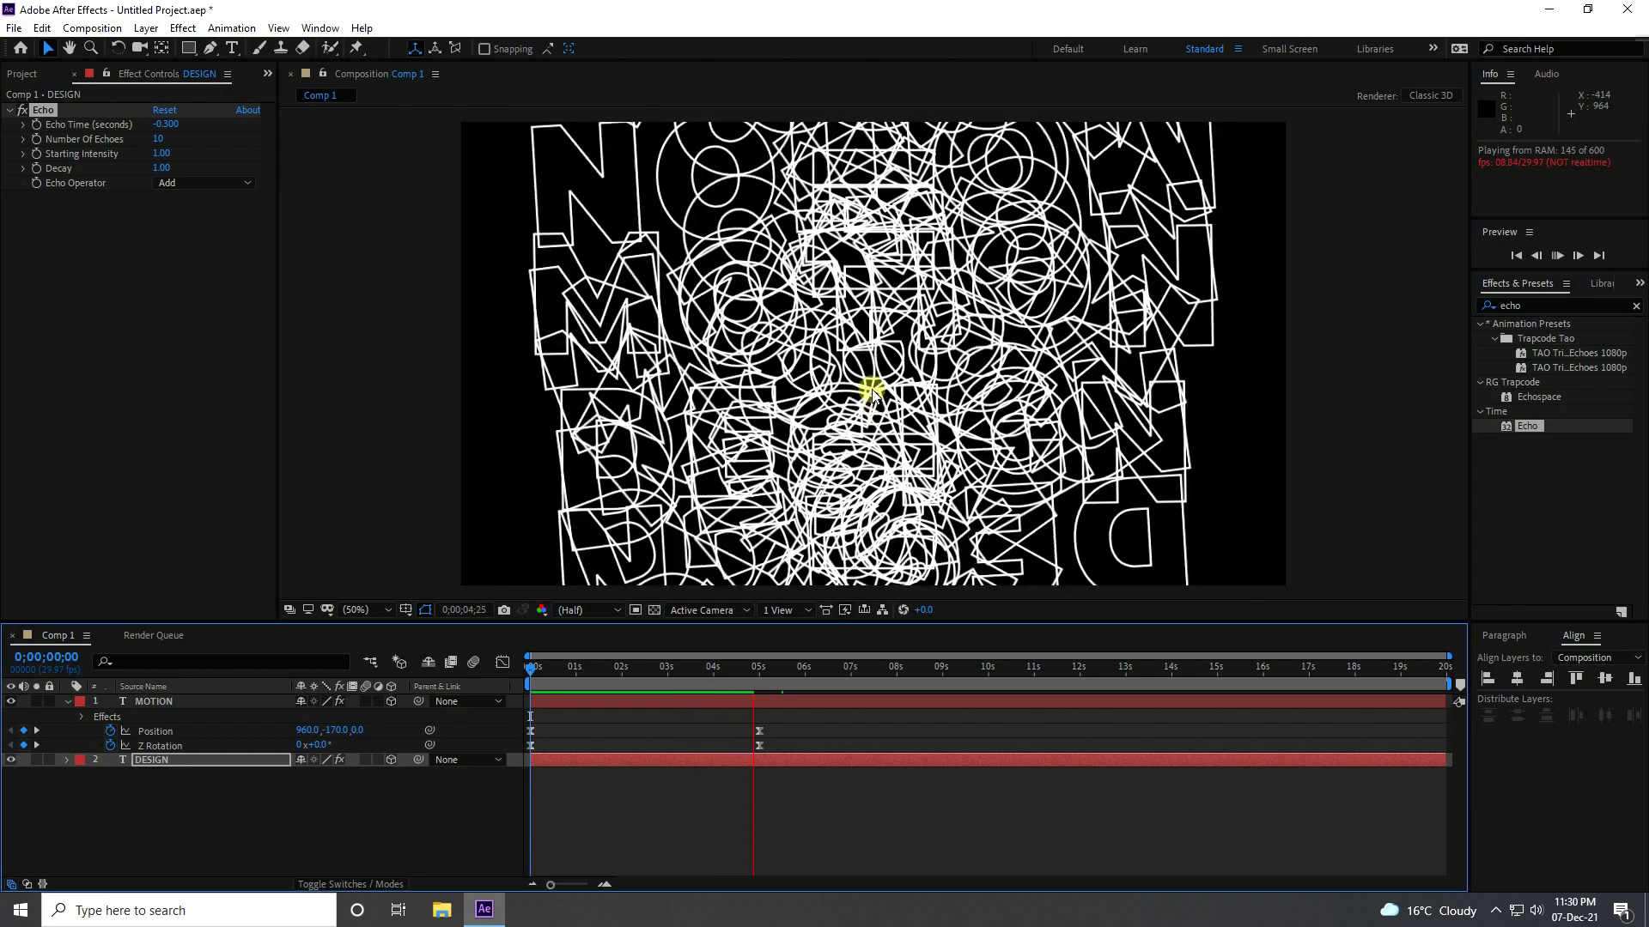
pyautogui.press('space')
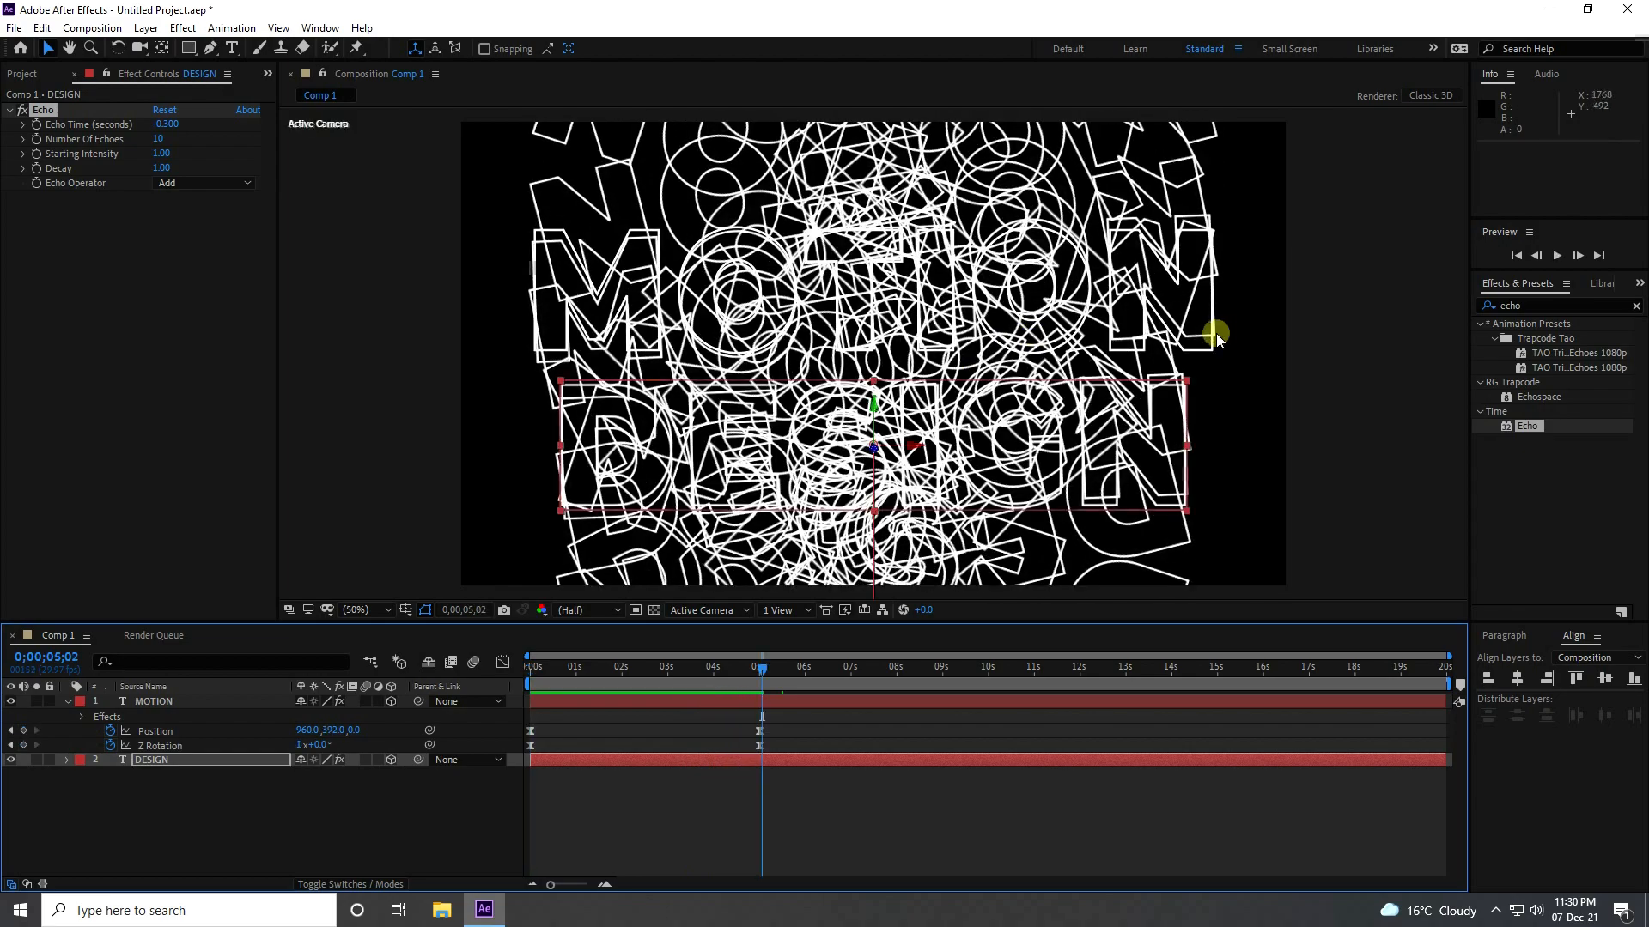
# Search the effects for "4-" and apply 4-Color Gradient to both the MOTION and DESIGN layers.
pyautogui.click(1536, 306)
pyautogui.write('4-')
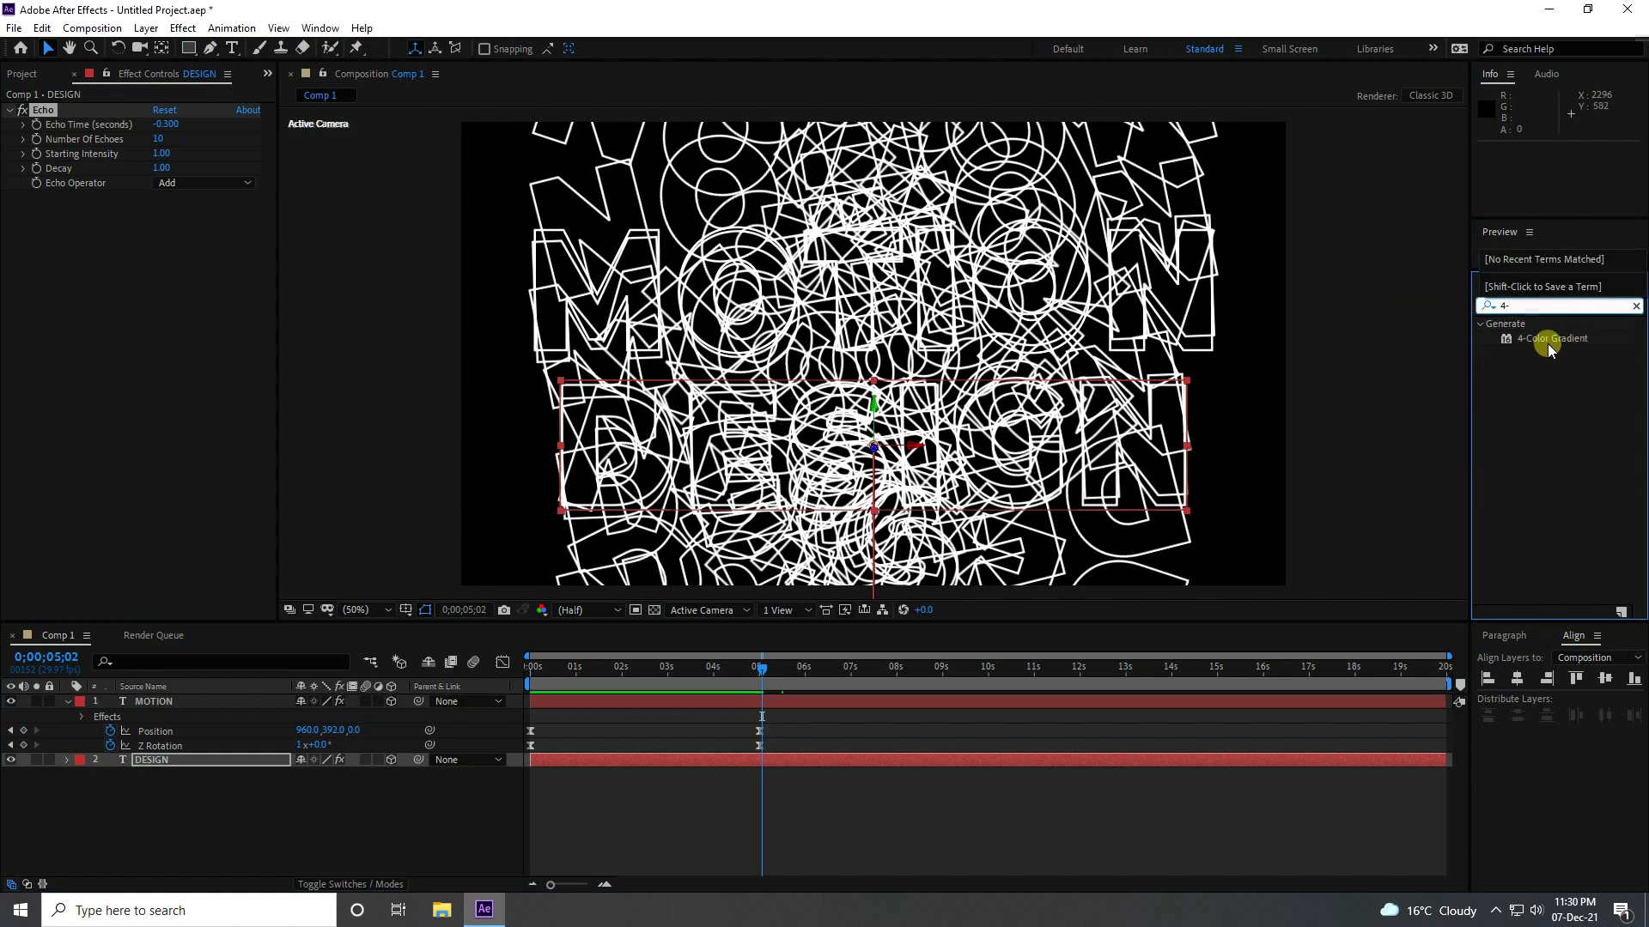
pyautogui.moveTo(1545, 338); pyautogui.dragTo(169, 701)
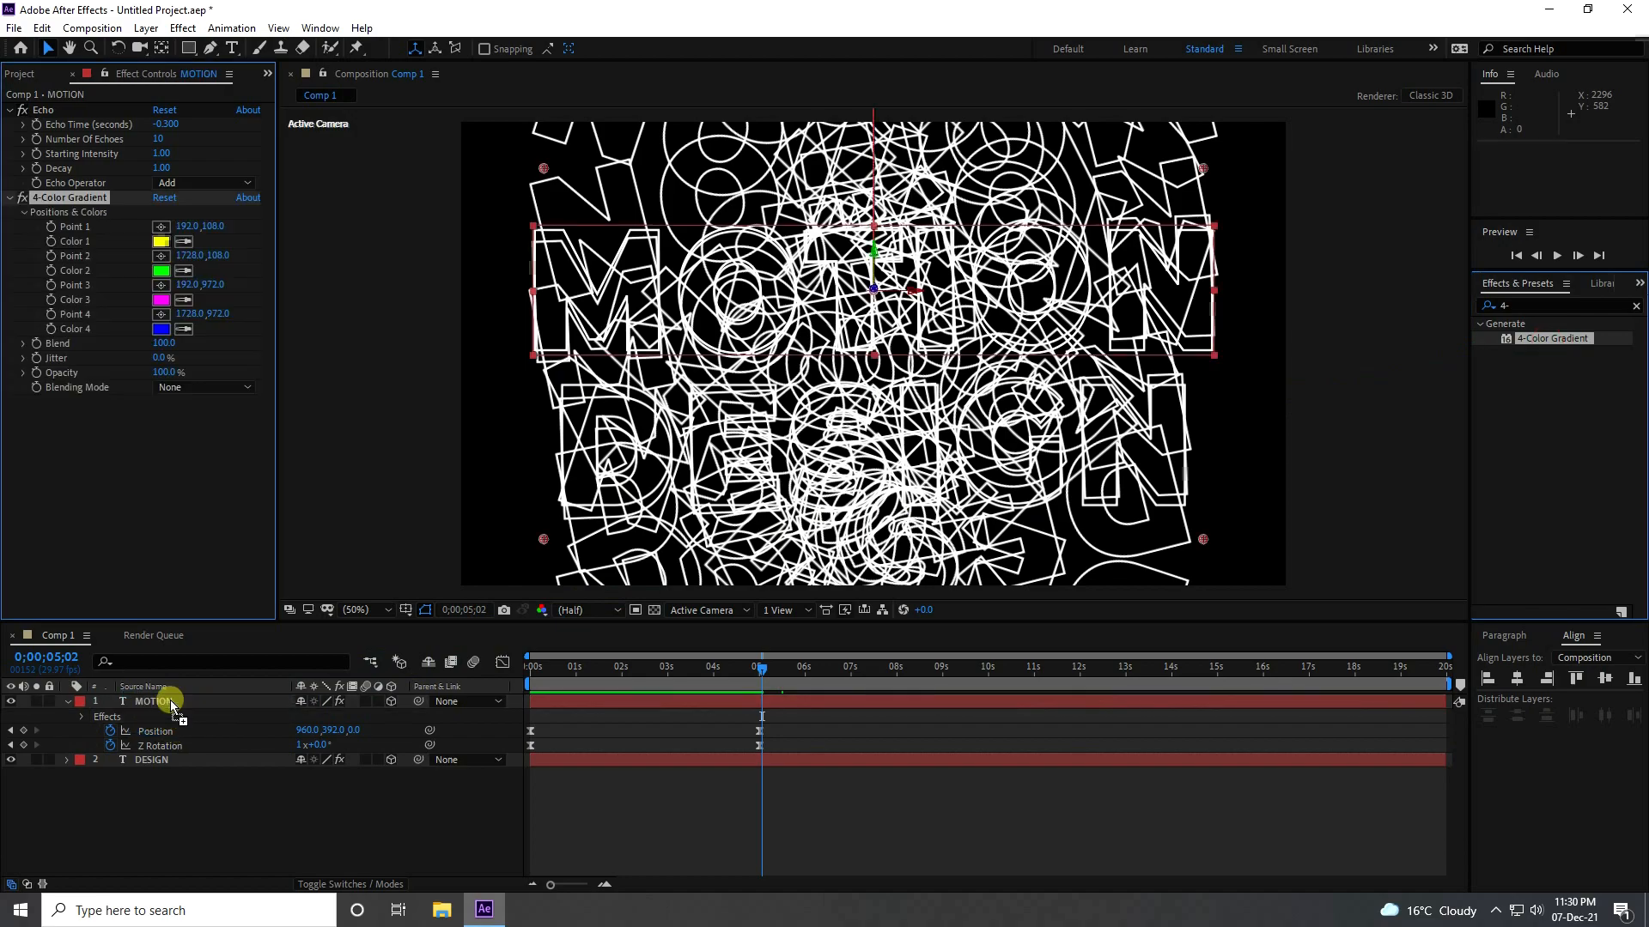
pyautogui.moveTo(1556, 338); pyautogui.dragTo(191, 768)
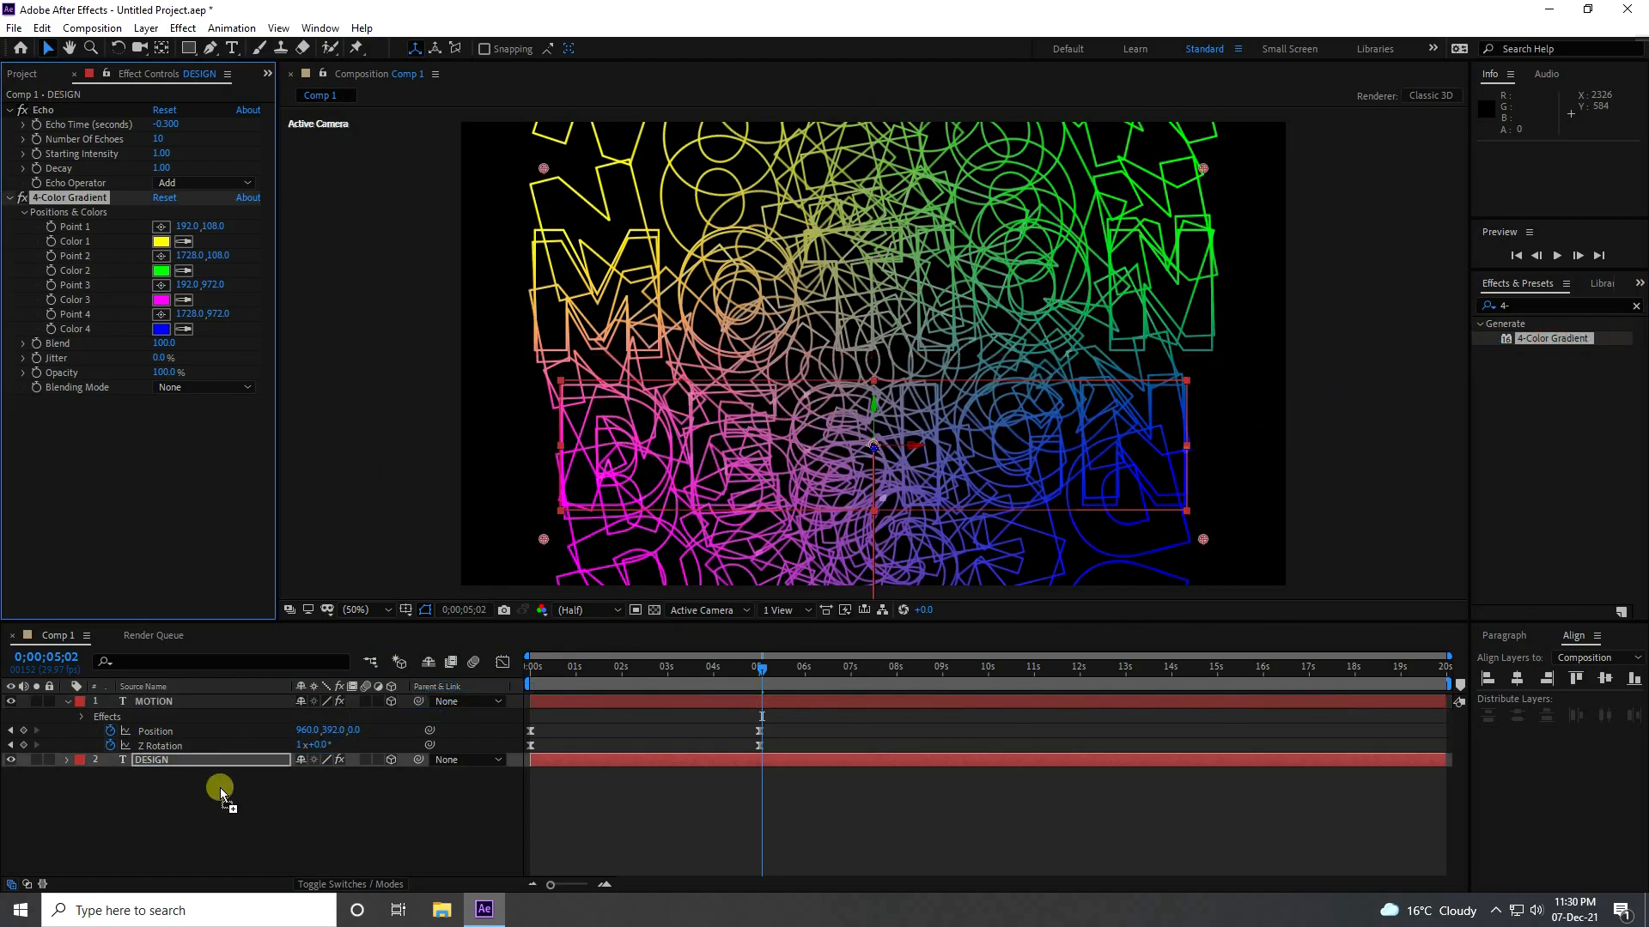
# Search the effects for "glo", apply the Stylize Glow effect to the MOTION layer and set its Glow Intensity to 10.
pyautogui.click(1563, 303)
pyautogui.write('glo')
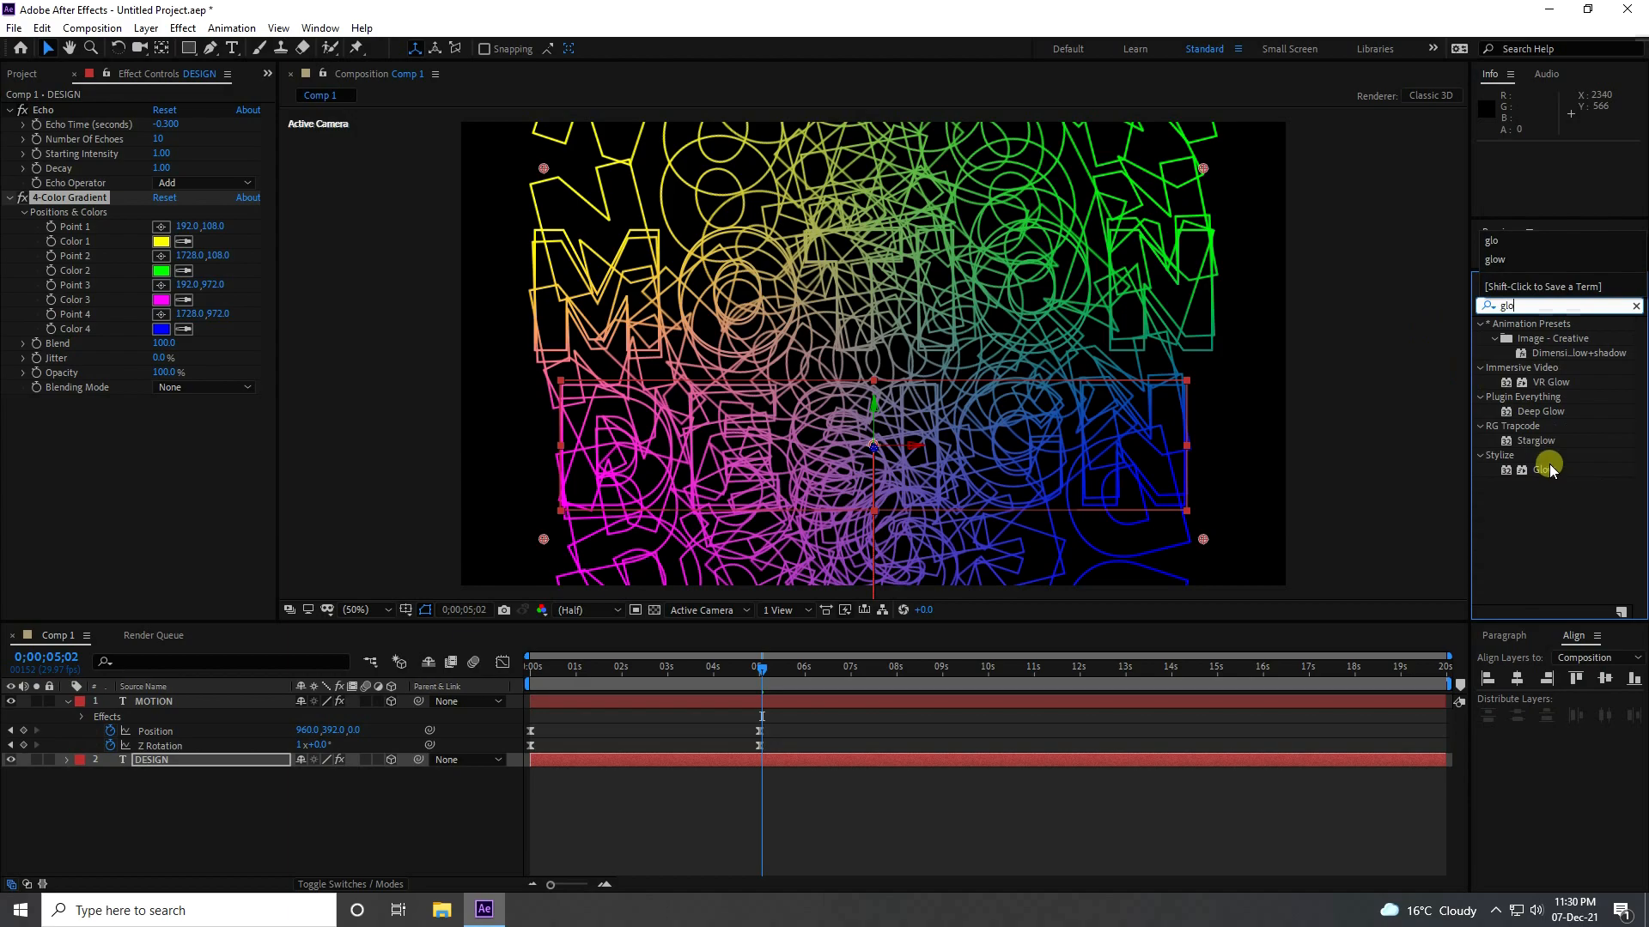
pyautogui.moveTo(1549, 464); pyautogui.dragTo(252, 715)
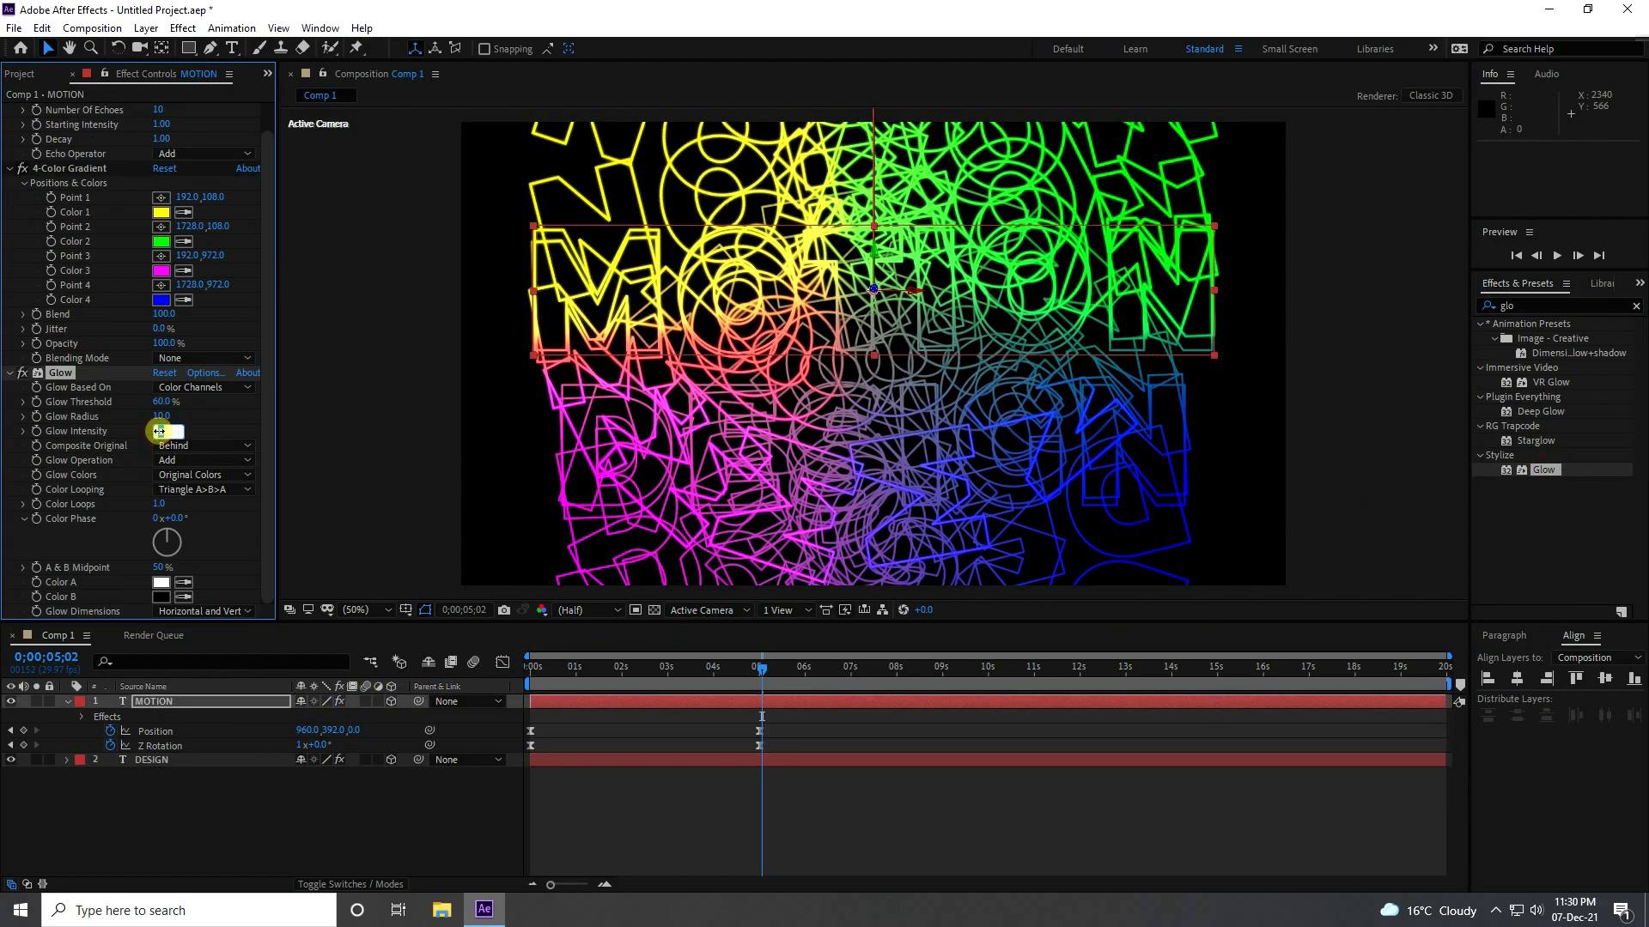
pyautogui.click(161, 428)
pyautogui.write('10')
pyautogui.press('Return')
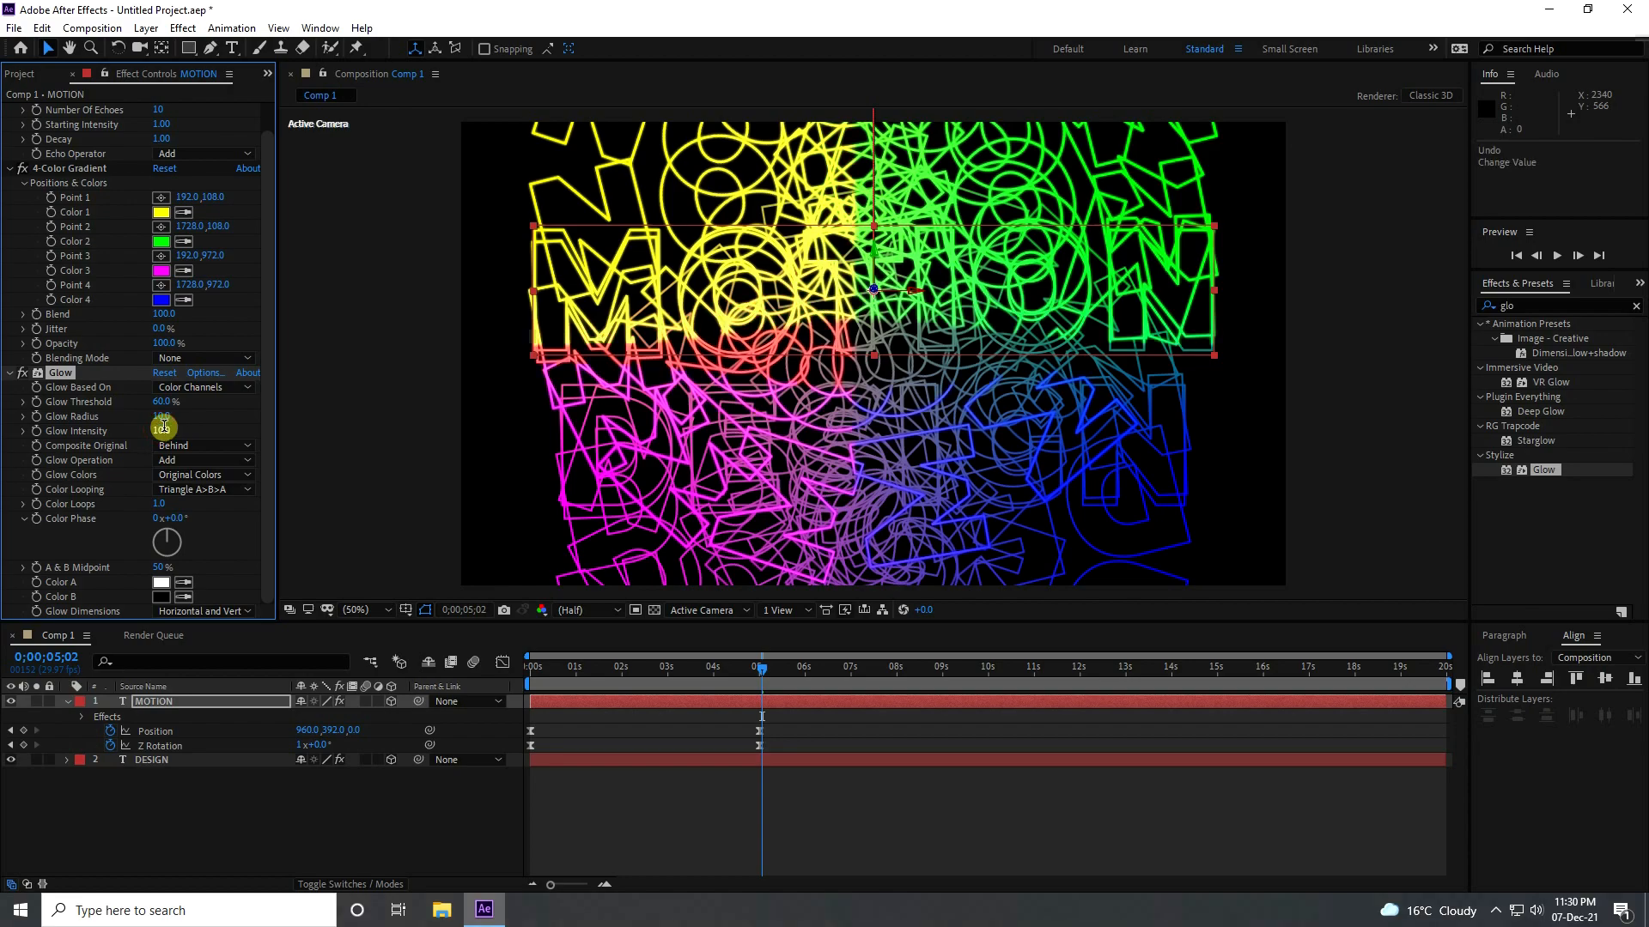
# Apply the Glow effect to the DESIGN layer below its 4-Color Gradient, with Glow Intensity 10.
pyautogui.click(161, 761)
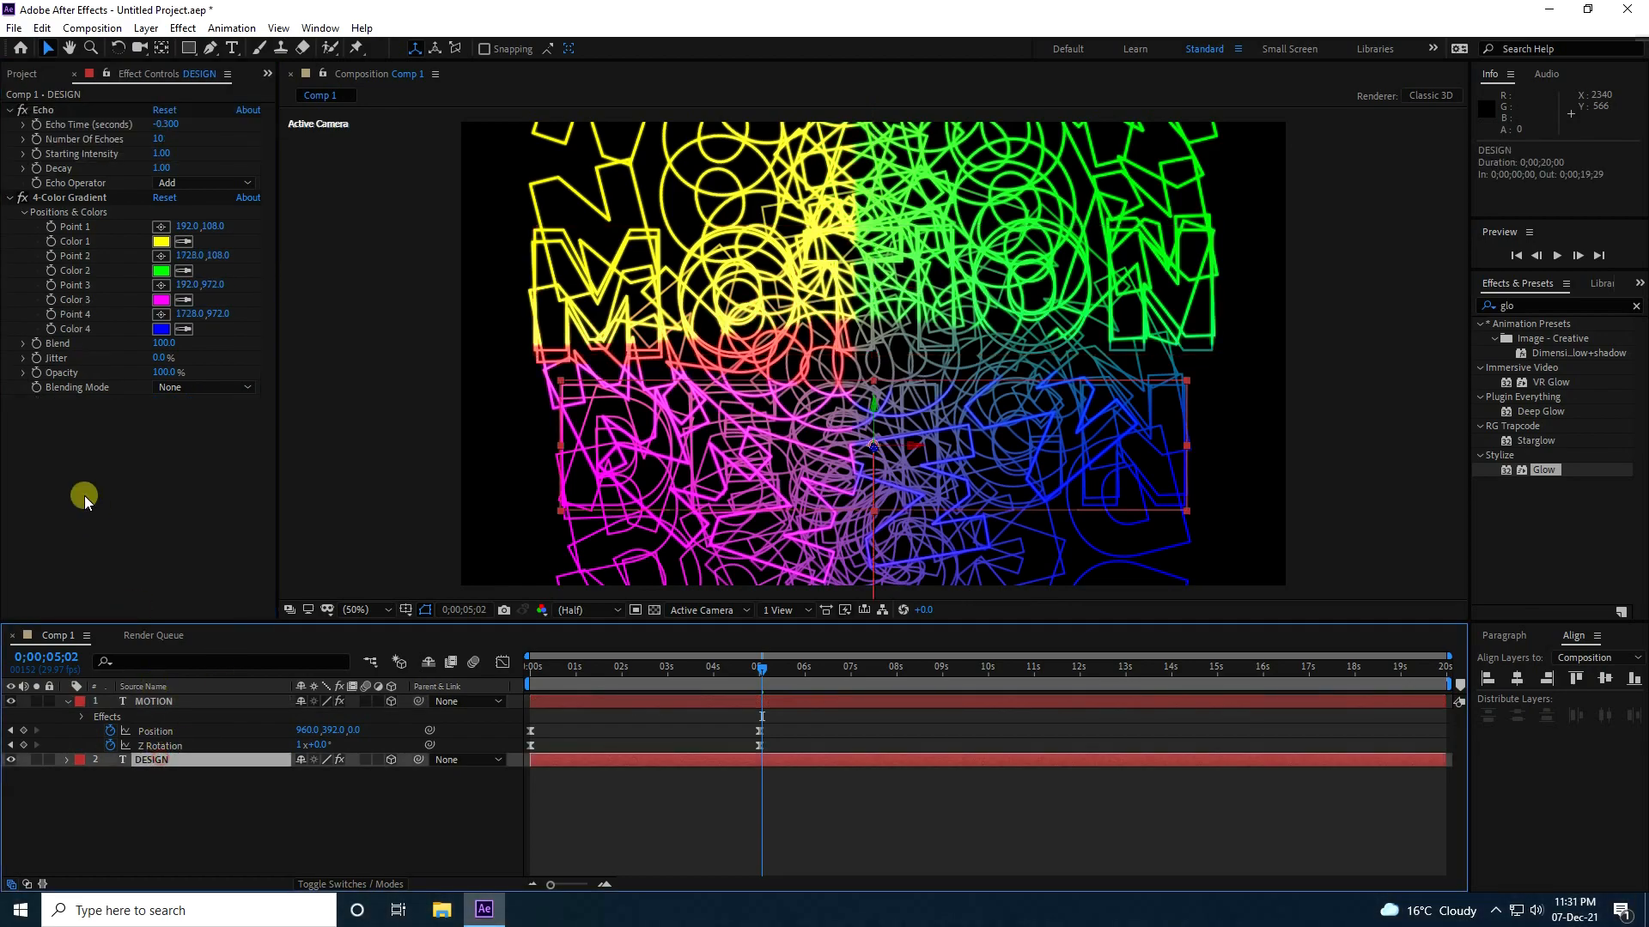
pyautogui.moveTo(1554, 471); pyautogui.dragTo(142, 468)
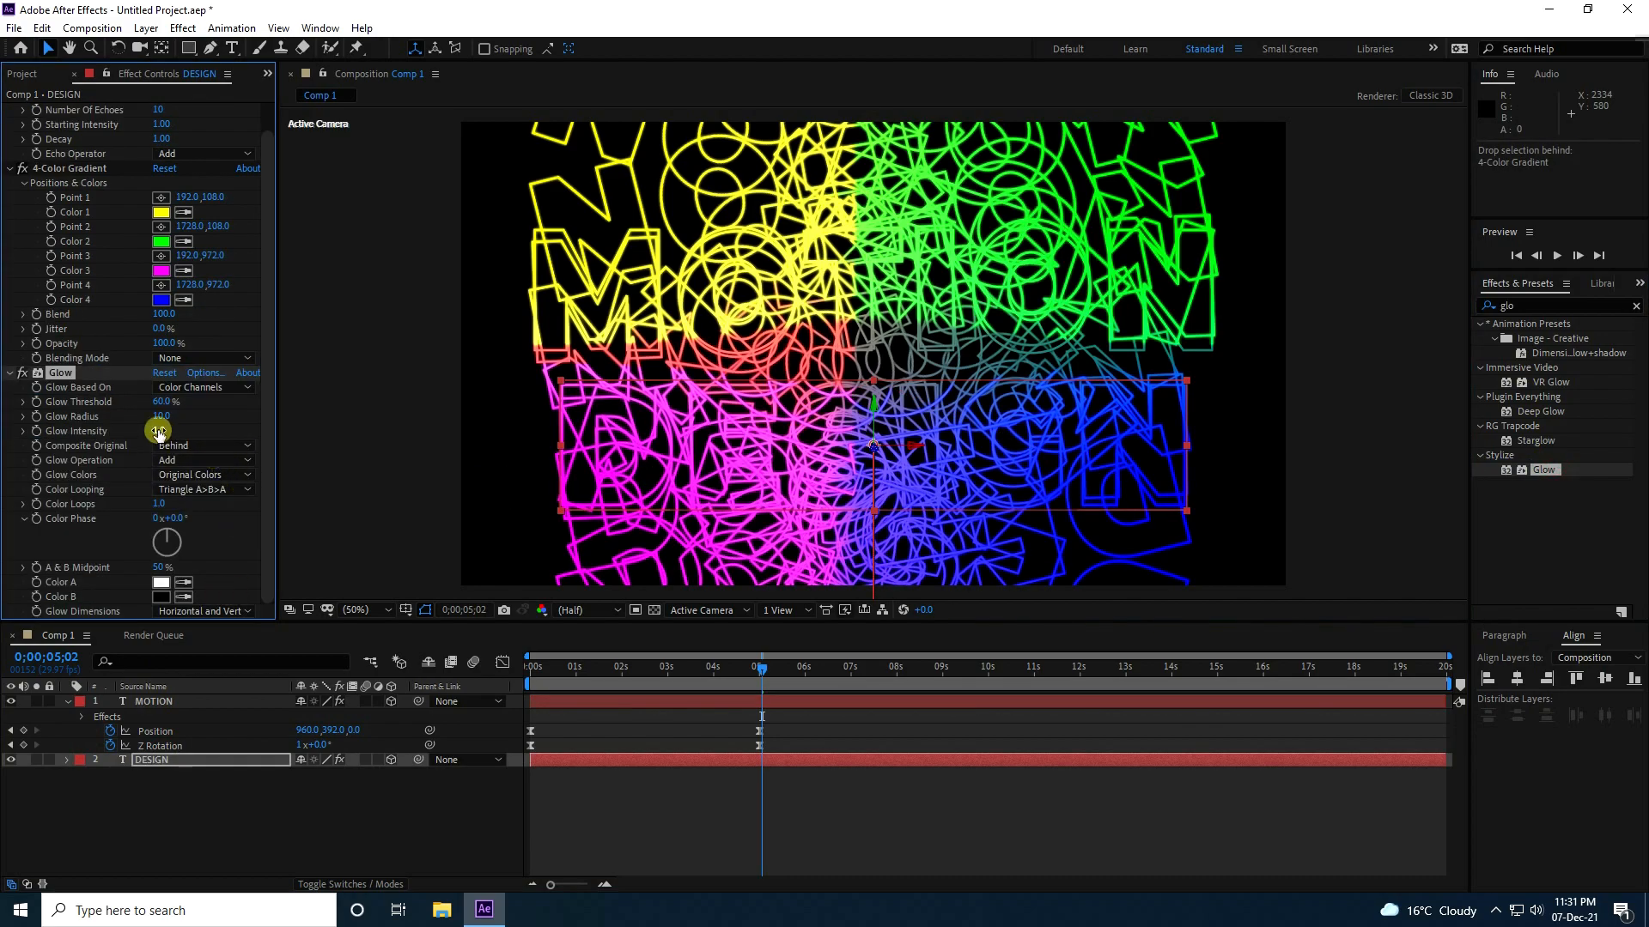
pyautogui.press('Return')
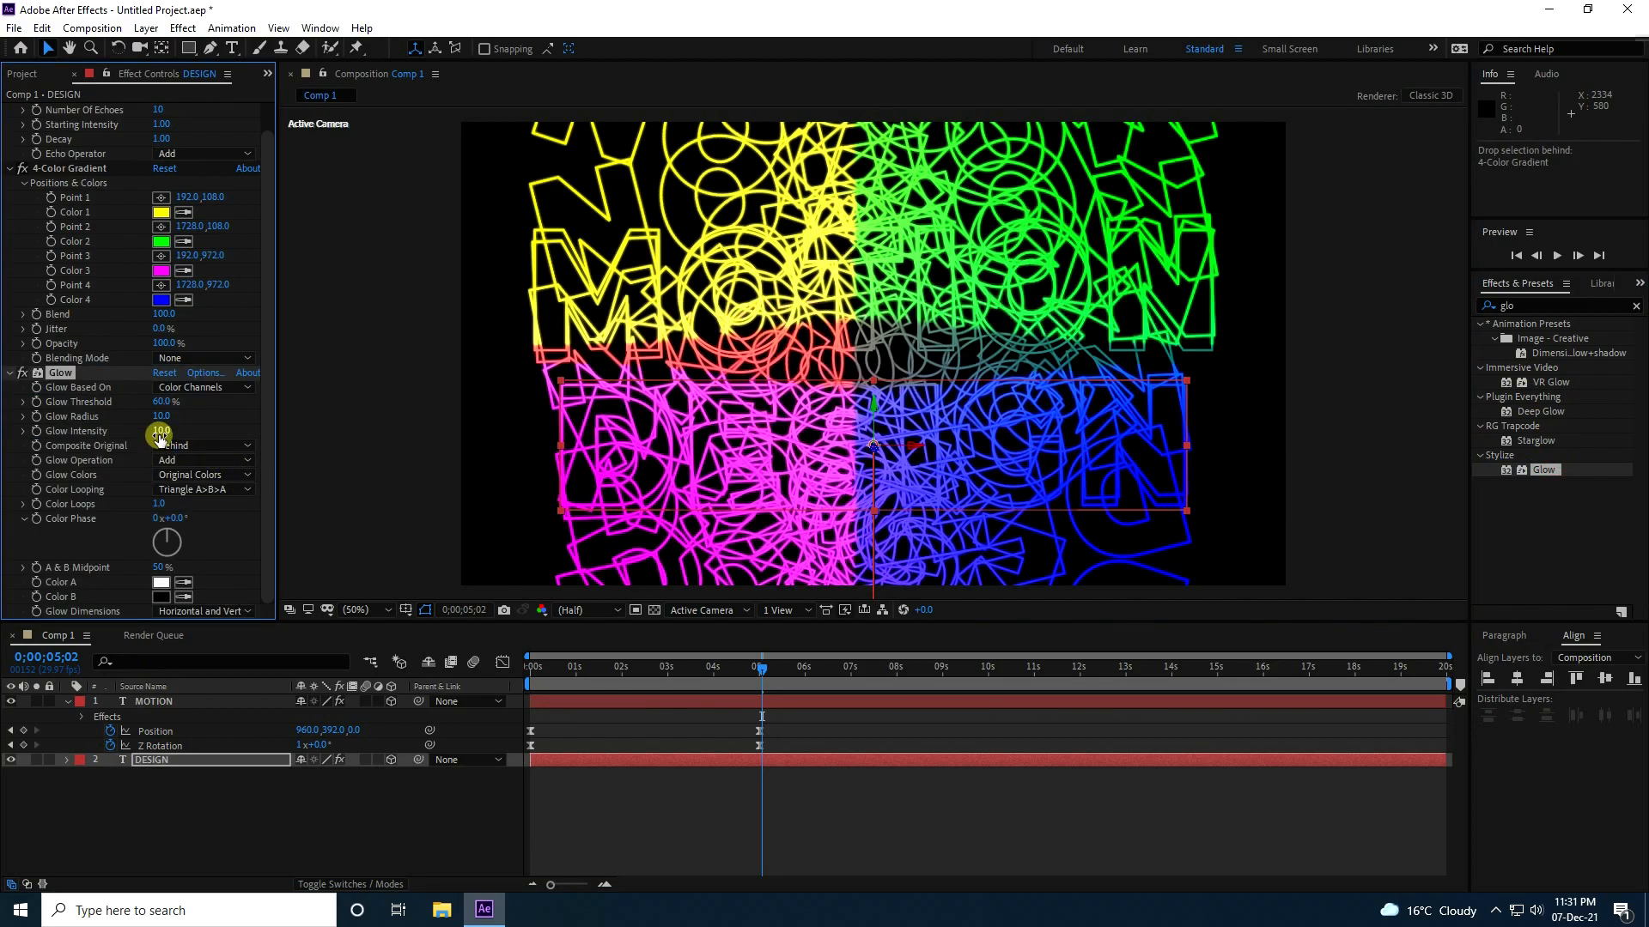
# Preview the coloured, glowing text animation from the start of the composition.
pyautogui.moveTo(550, 663); pyautogui.dragTo(464, 663)
pyautogui.press('space')
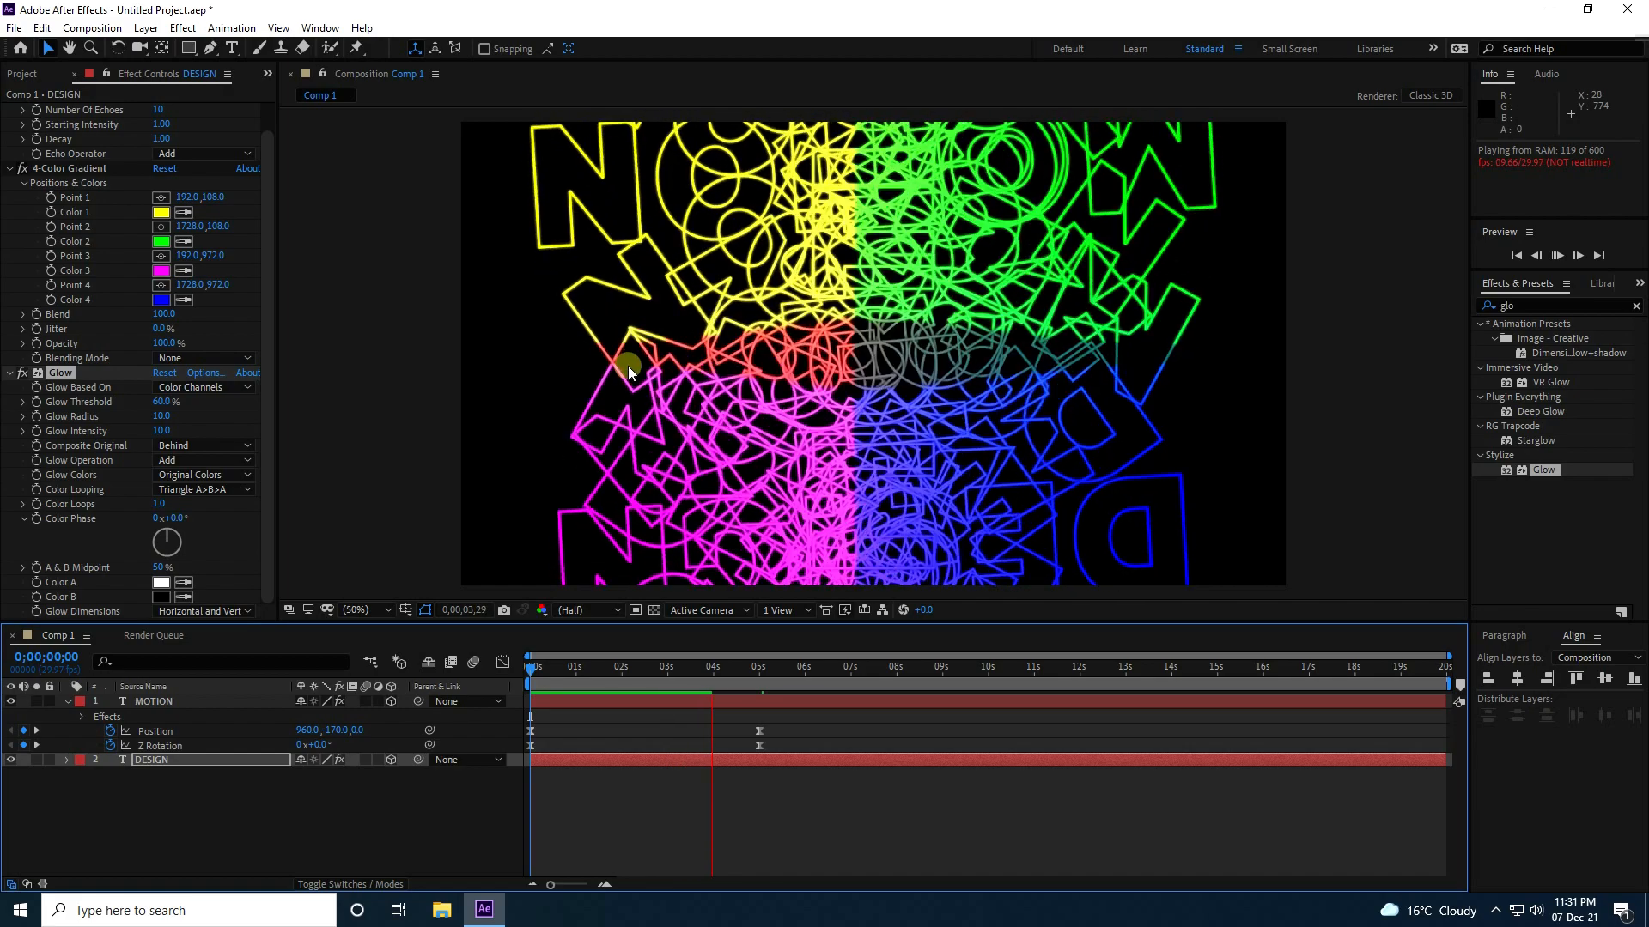
pyautogui.press('space')
# Collapse the MOTION layer's properties and create a black 1920 x 1080 solid named BG beneath both text layers.
pyautogui.rightClick(225, 839)
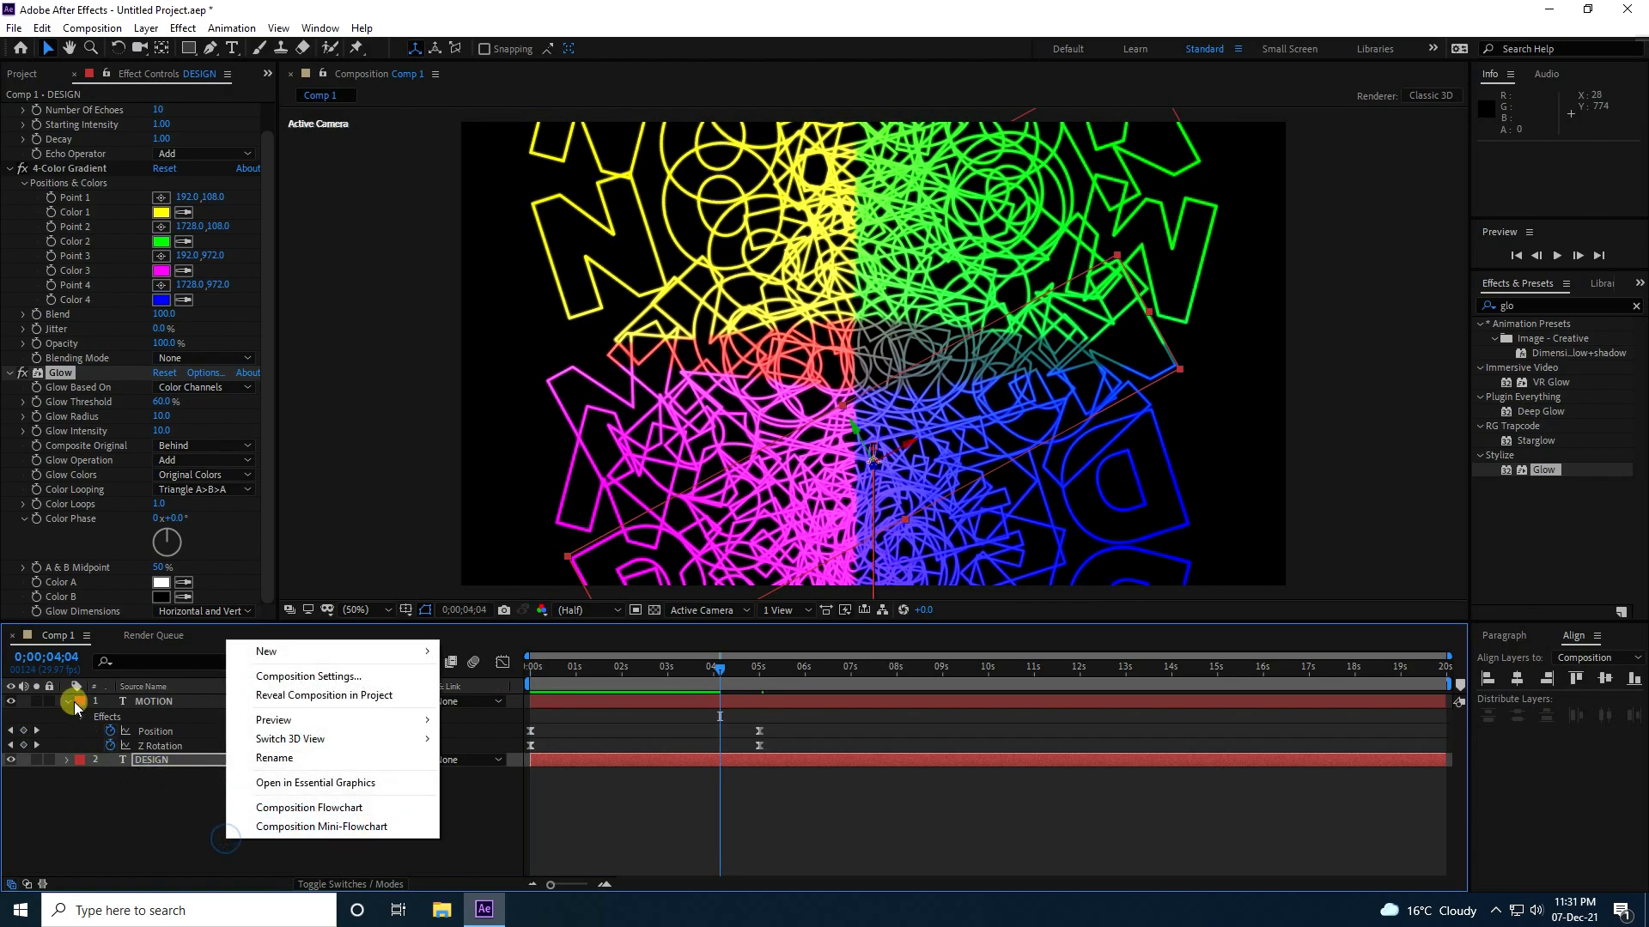
pyautogui.click(71, 703)
pyautogui.rightClick(168, 806)
pyautogui.moveTo(218, 622)
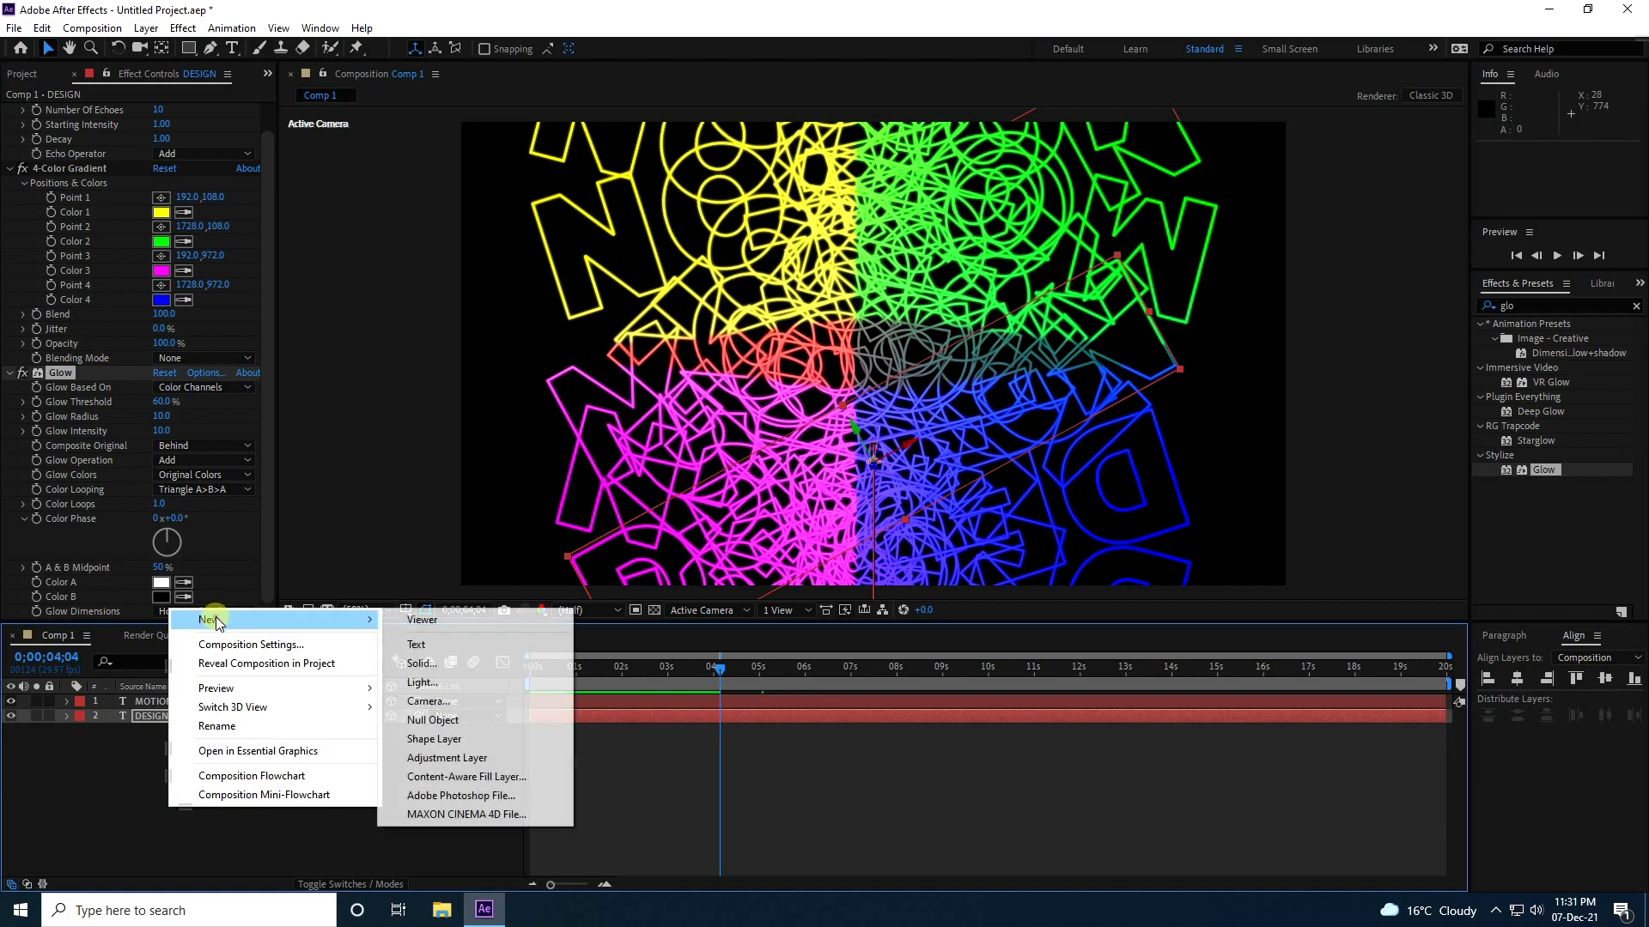
pyautogui.click(437, 665)
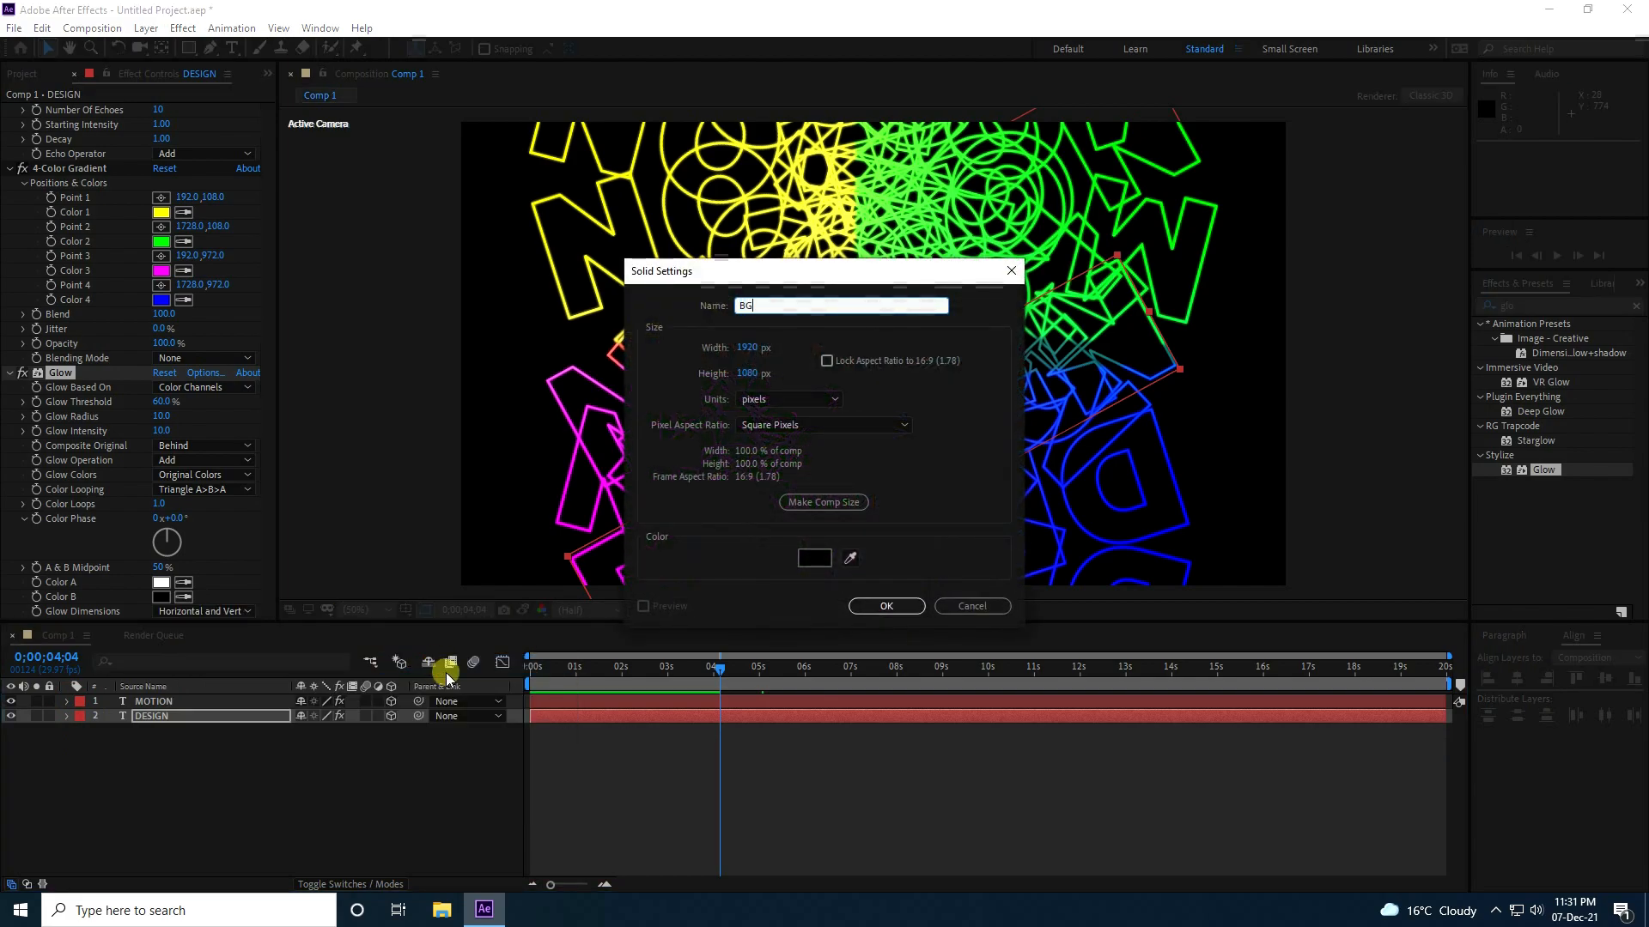
pyautogui.click(879, 608)
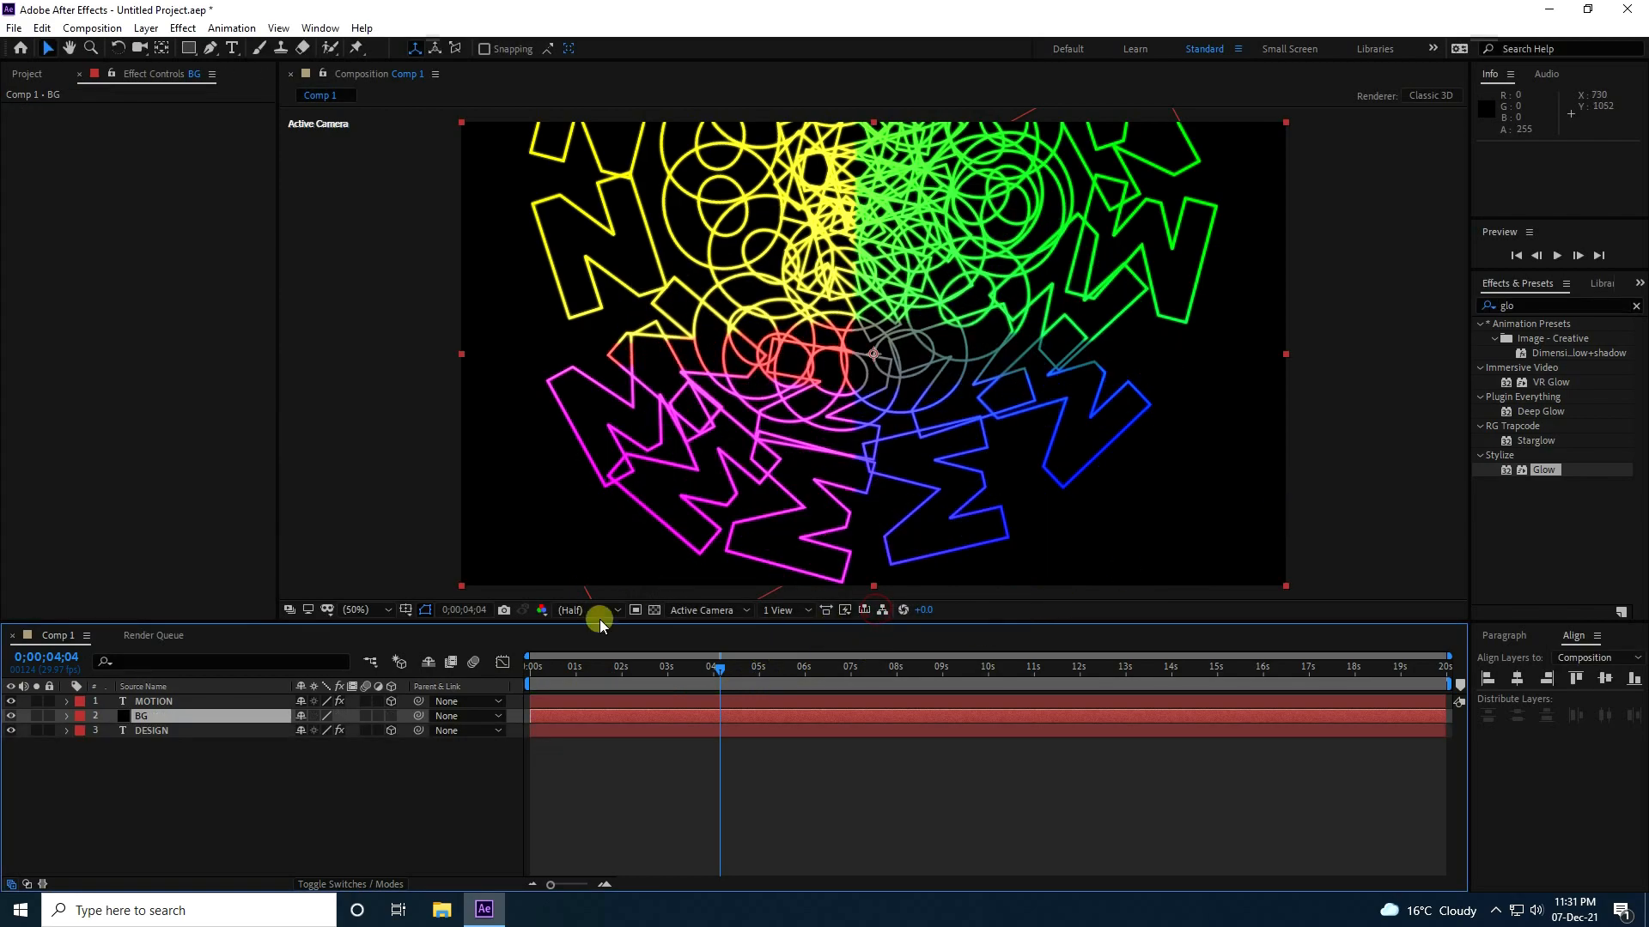
pyautogui.moveTo(183, 719); pyautogui.dragTo(187, 767)
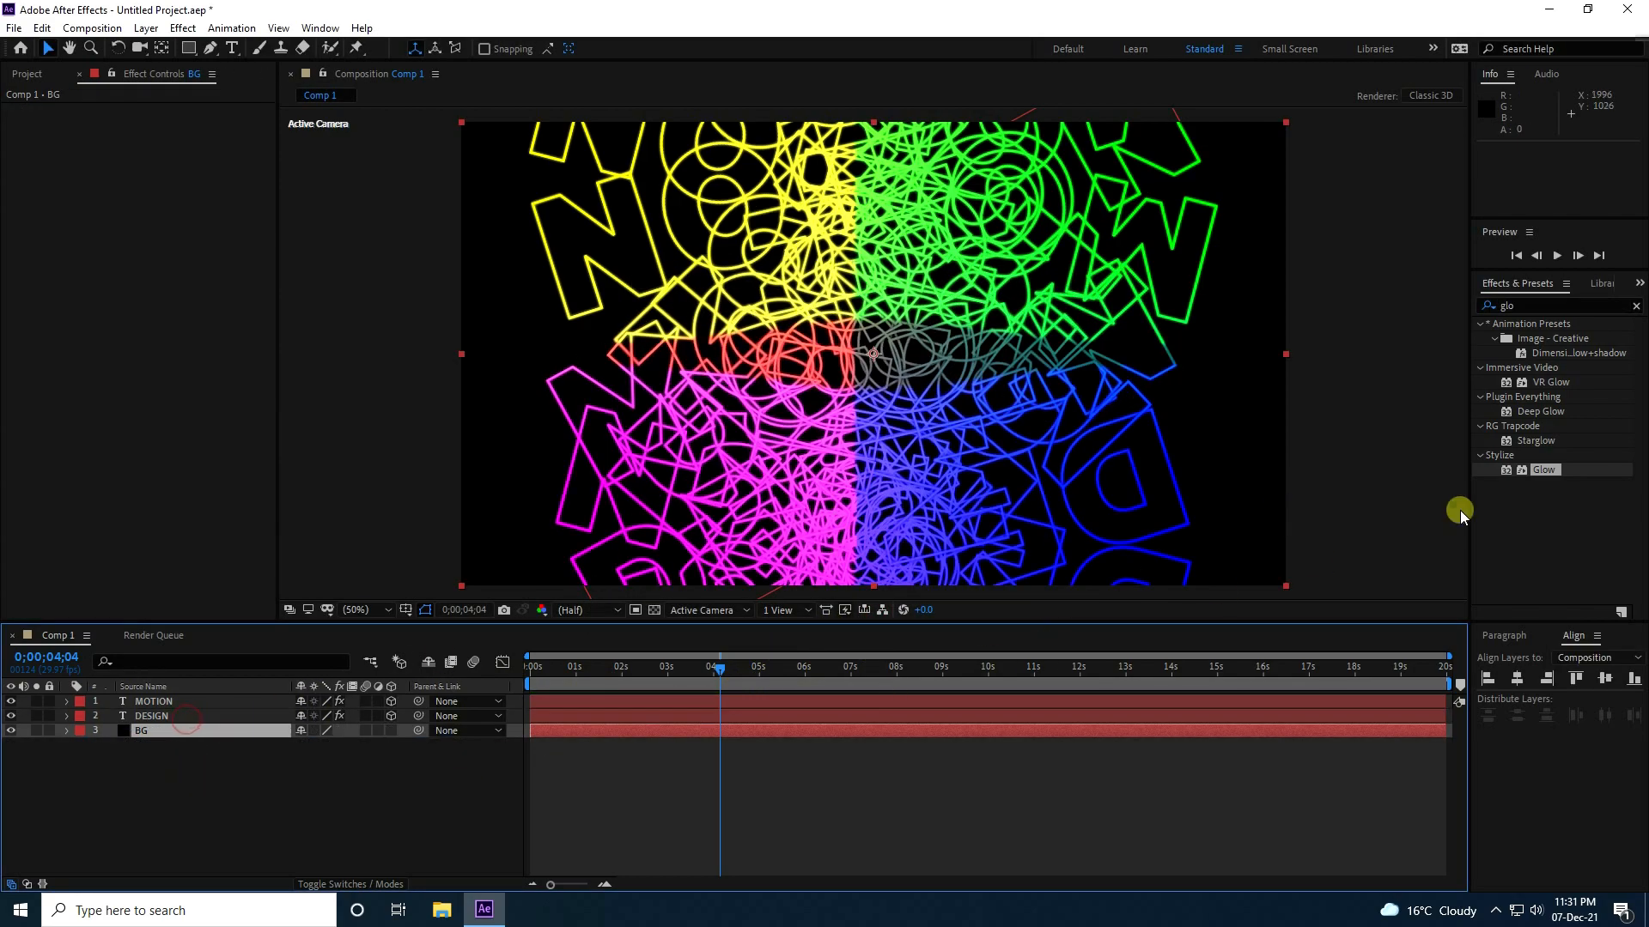
# Search the effects for "cc p", apply CC Particle Systems II to the BG layer and solo that layer.
pyautogui.click(1560, 302)
pyautogui.write('cc p')
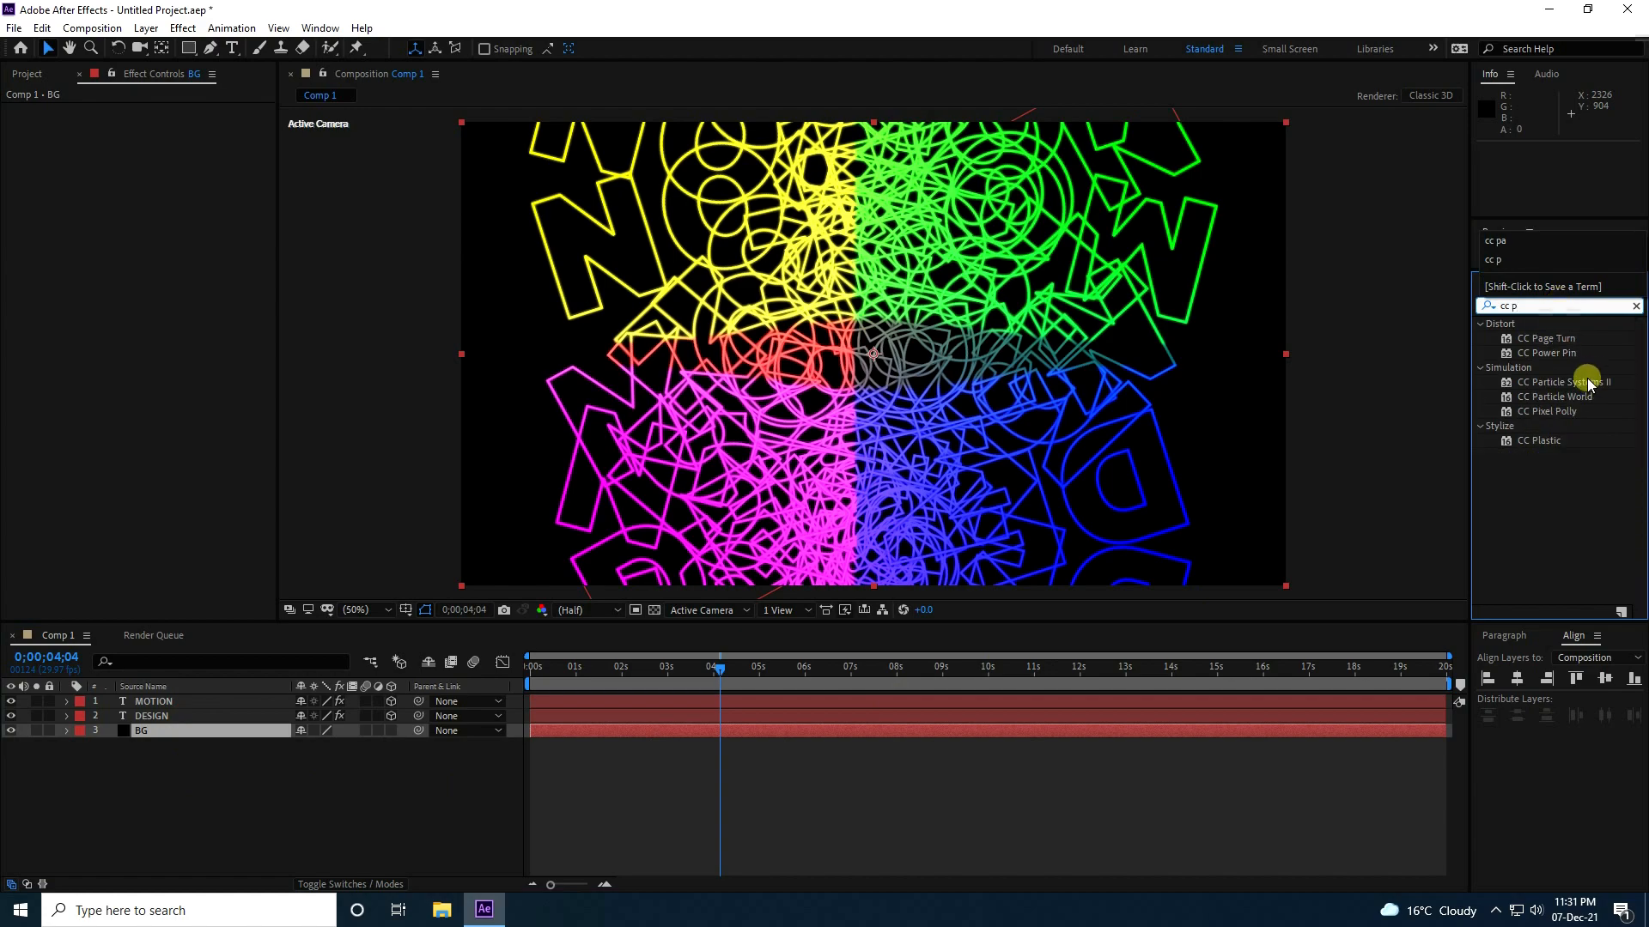
pyautogui.moveTo(1584, 383); pyautogui.dragTo(156, 731)
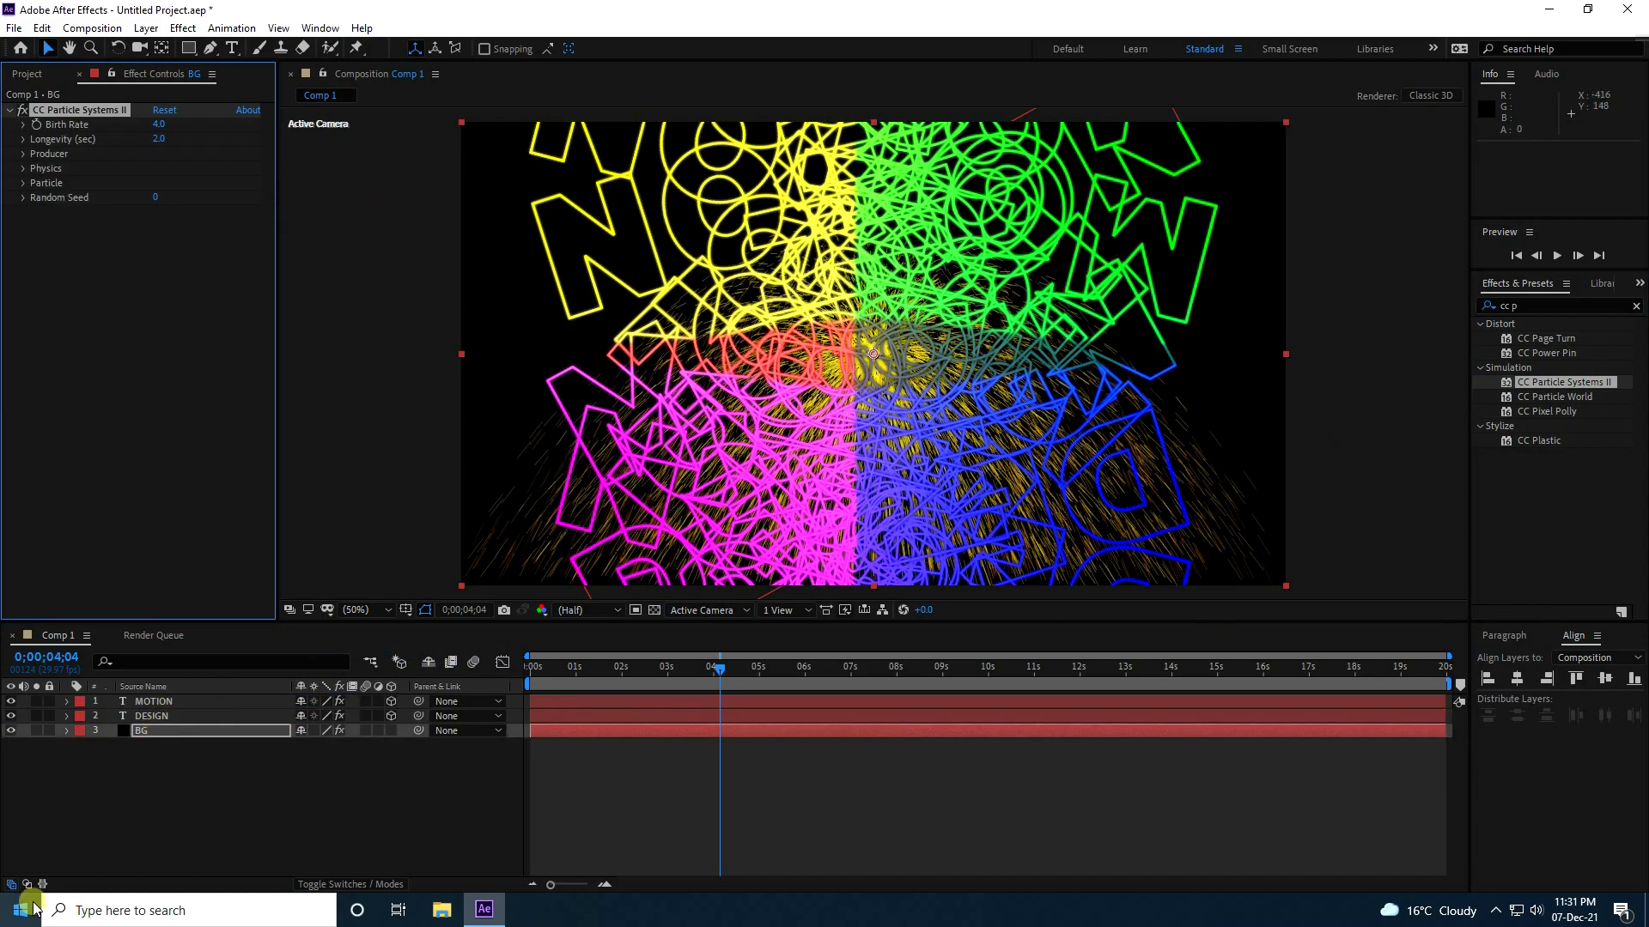
pyautogui.click(36, 731)
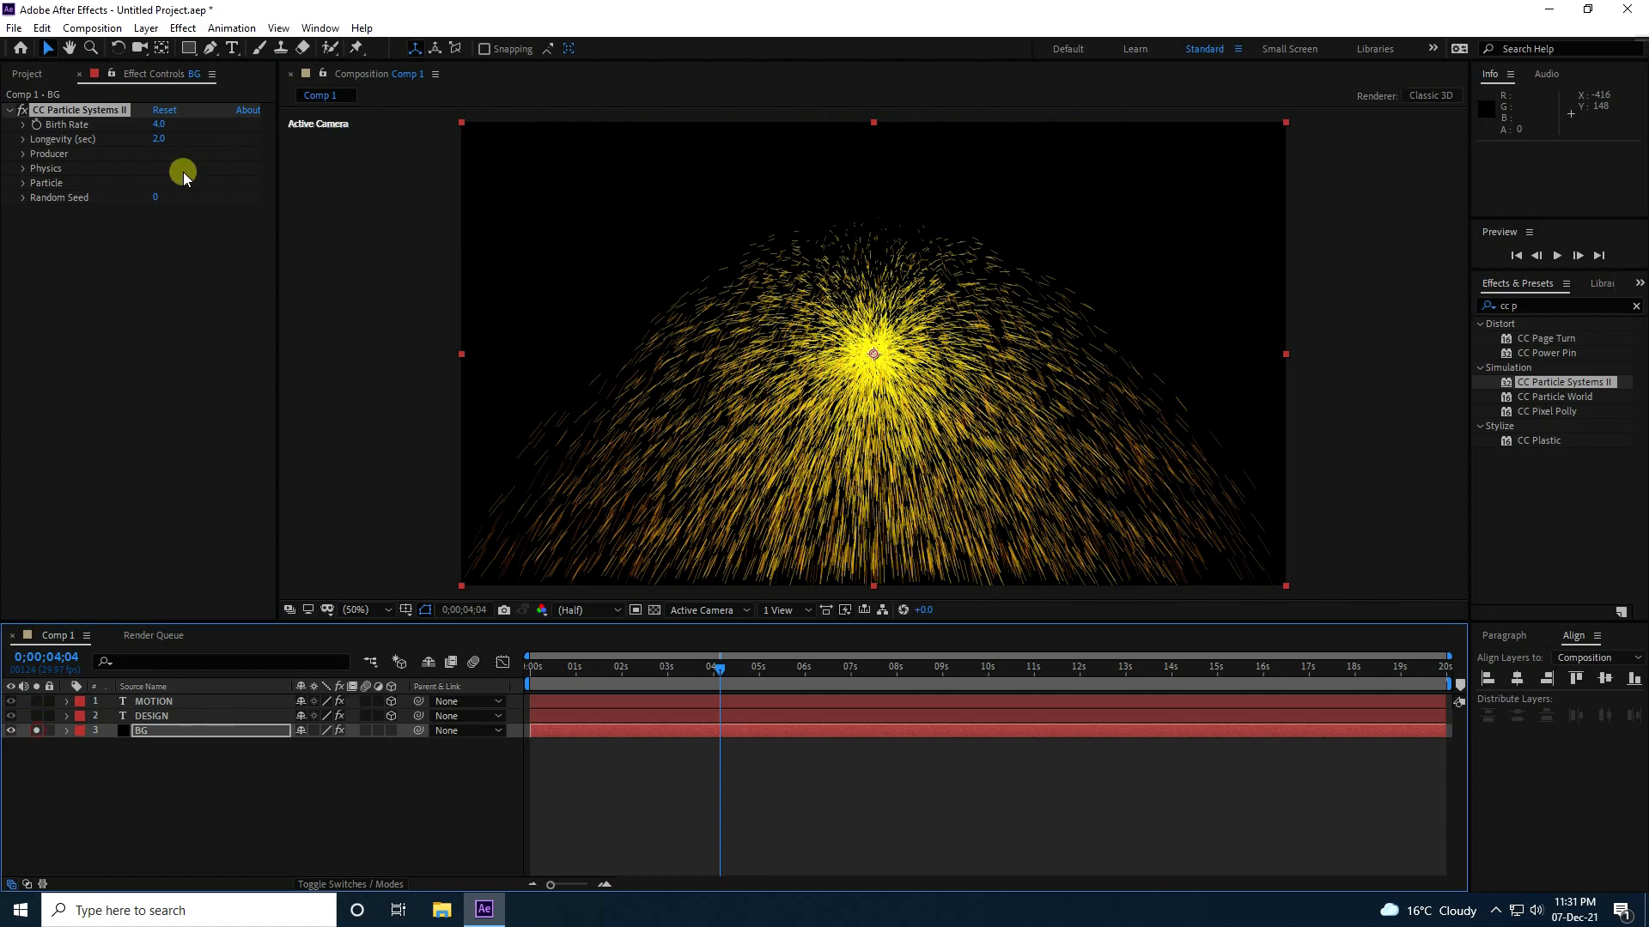
# Set the particle system's Birth Rate to 0.5, Longevity to 5 seconds, and Producer Radius X and Radius Y to 100.
pyautogui.click(23, 125)
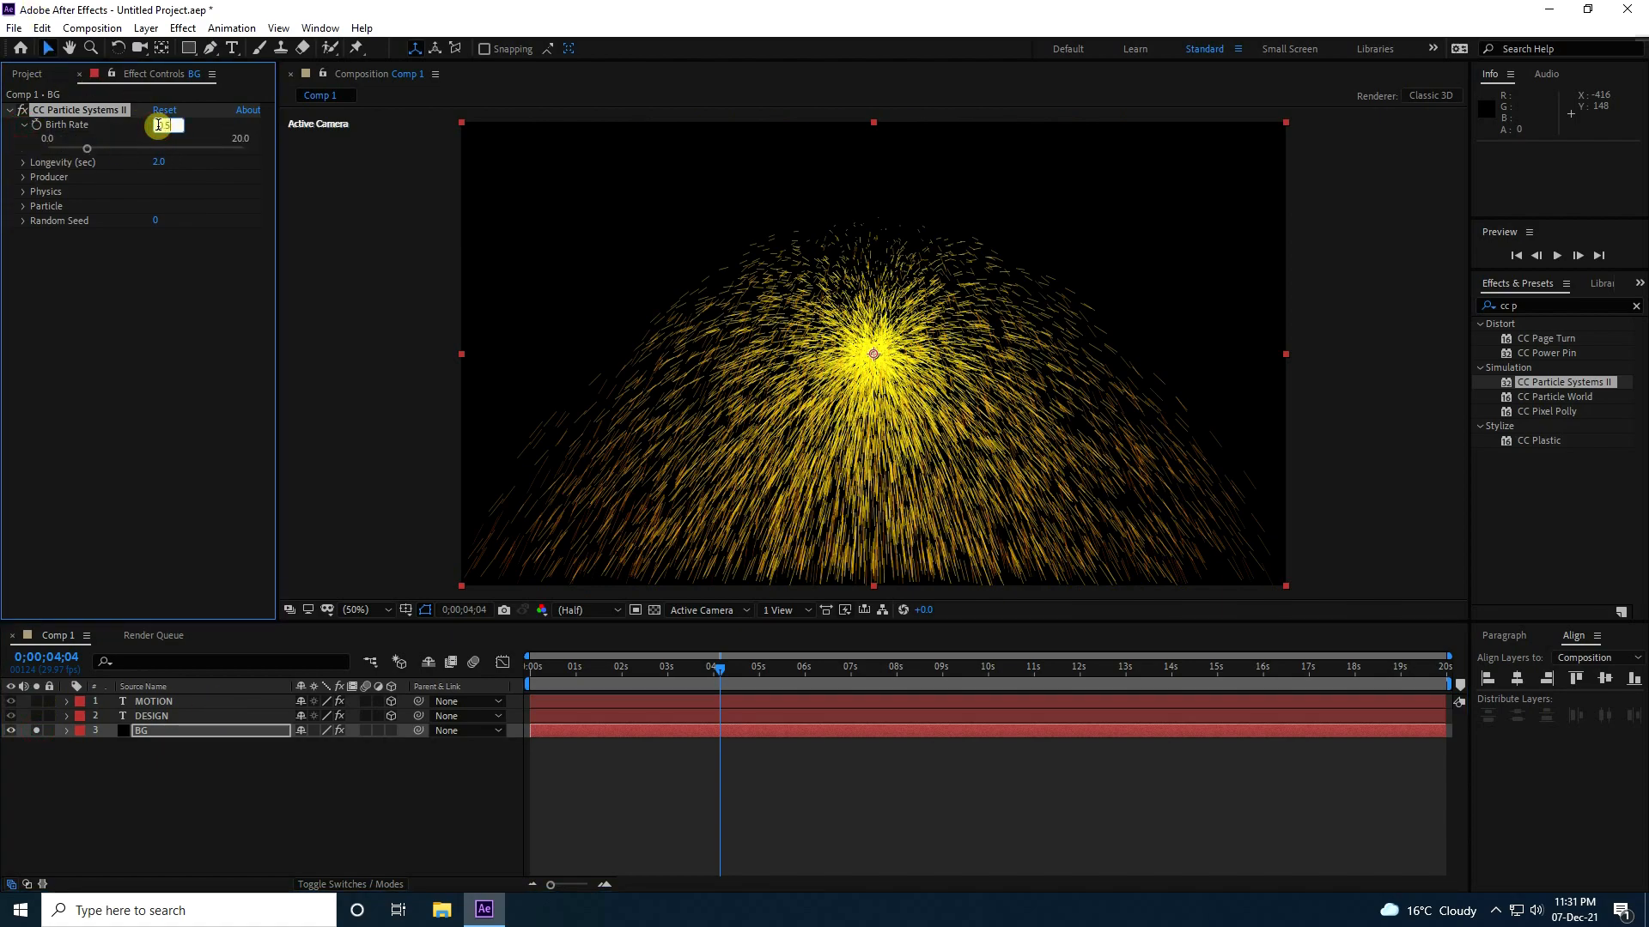
pyautogui.click(165, 163)
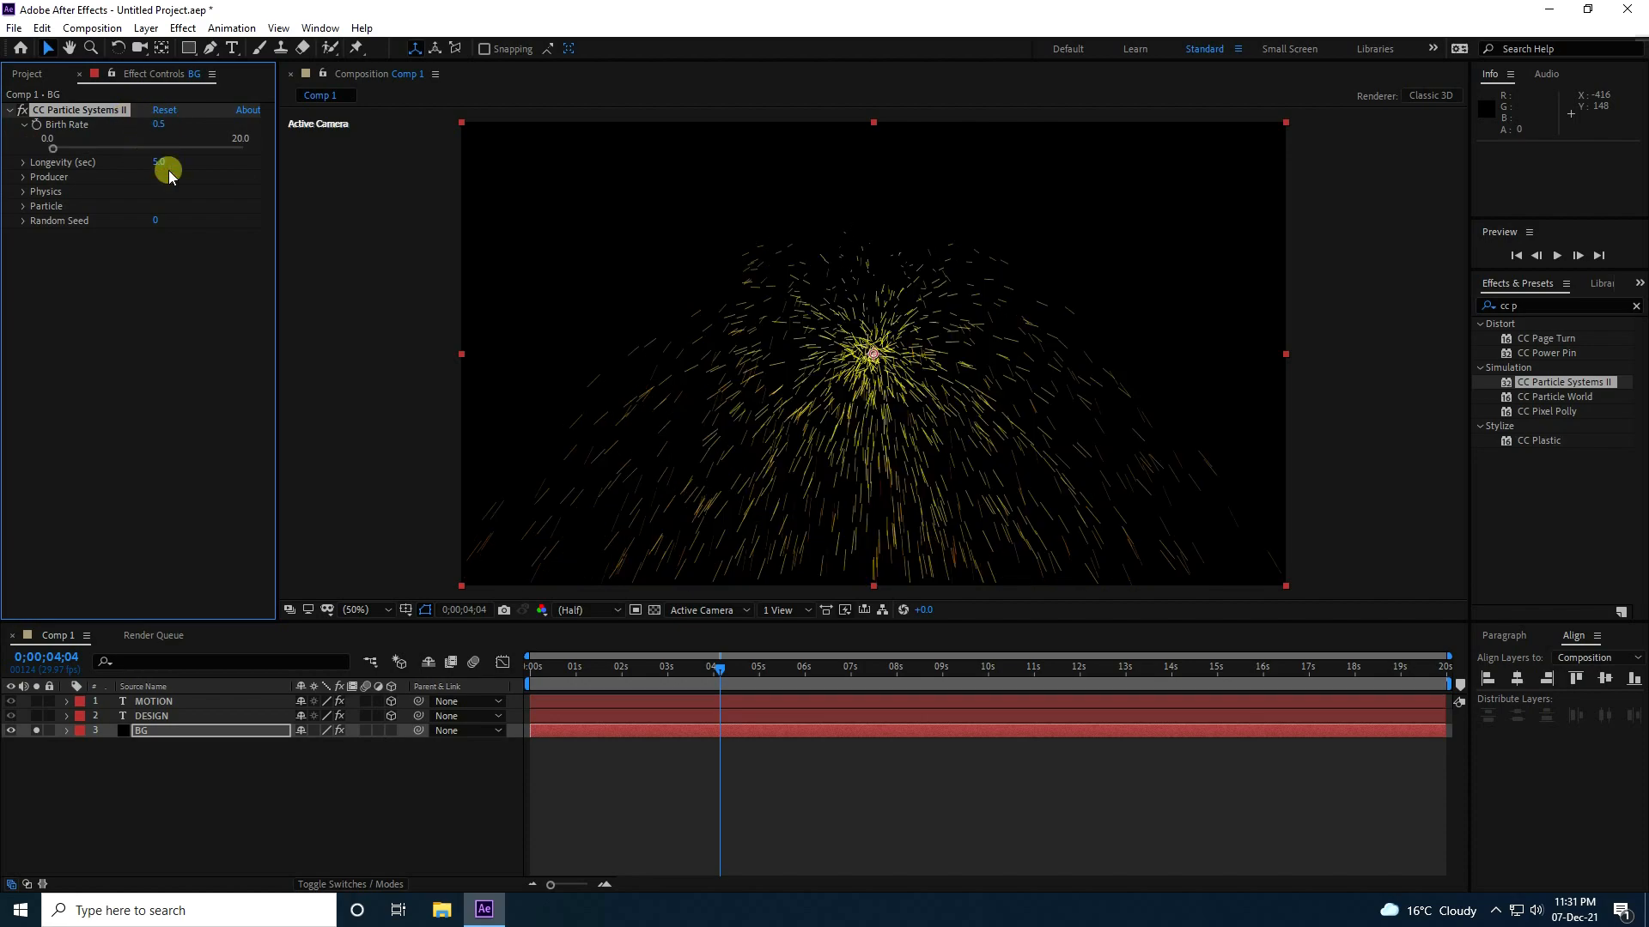
pyautogui.click(24, 177)
pyautogui.write('100')
pyautogui.press('Tab')
pyautogui.write('100')
pyautogui.press('Return')
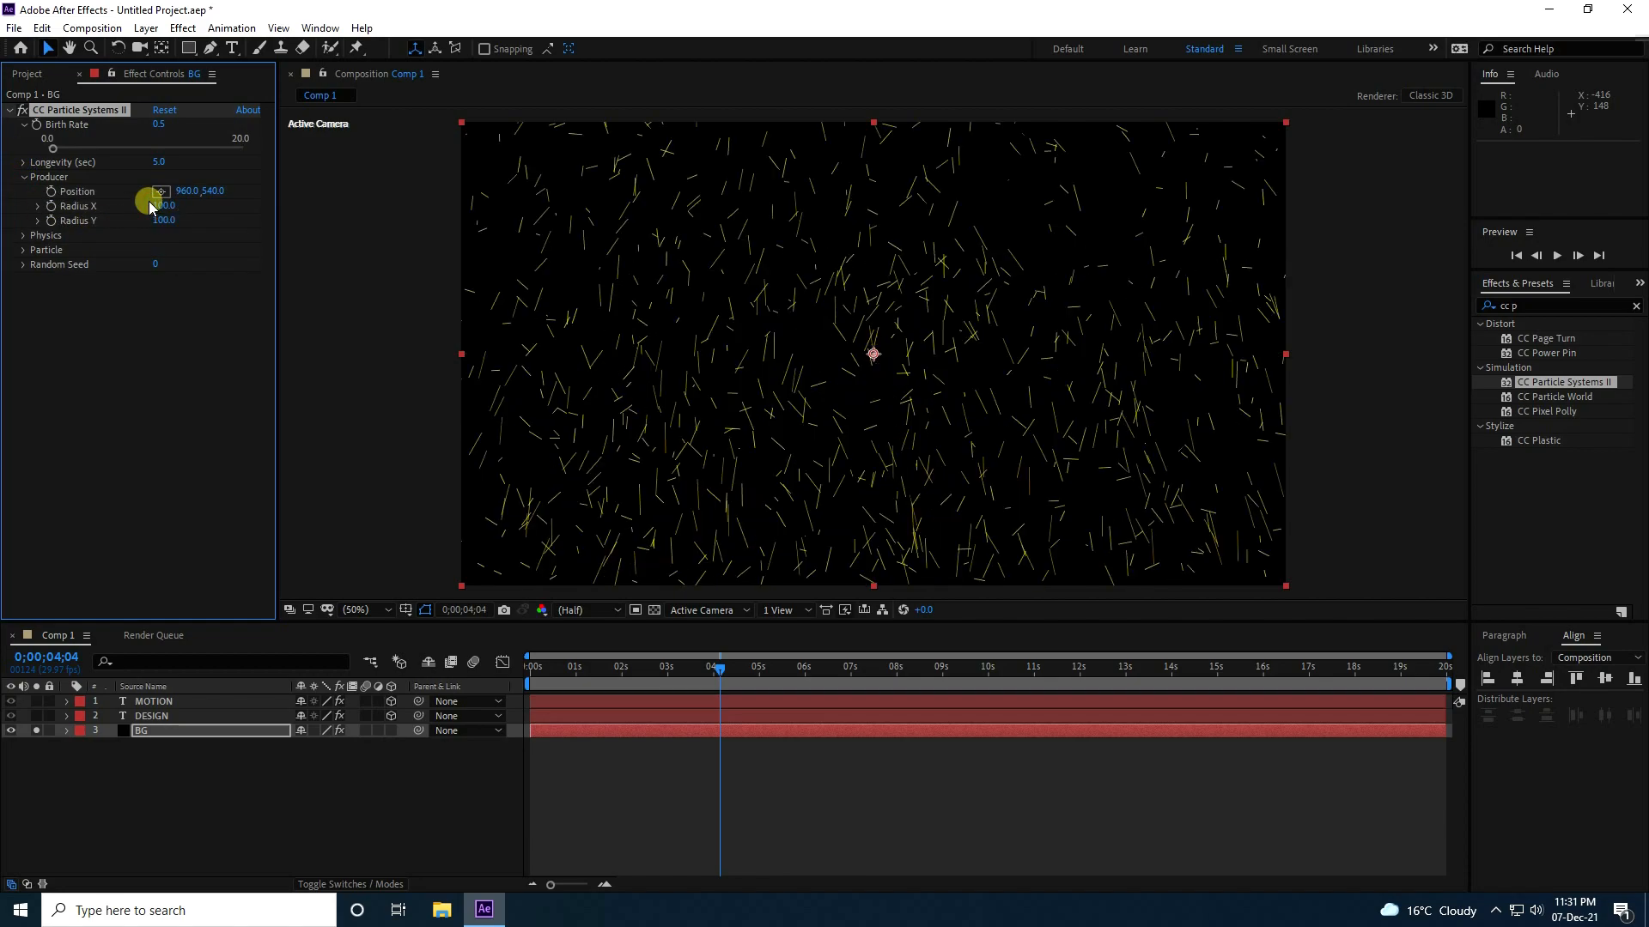
# Set the particles' physics to Velocity 0.1, Gravity 0 and Resistance 1.
pyautogui.click(23, 236)
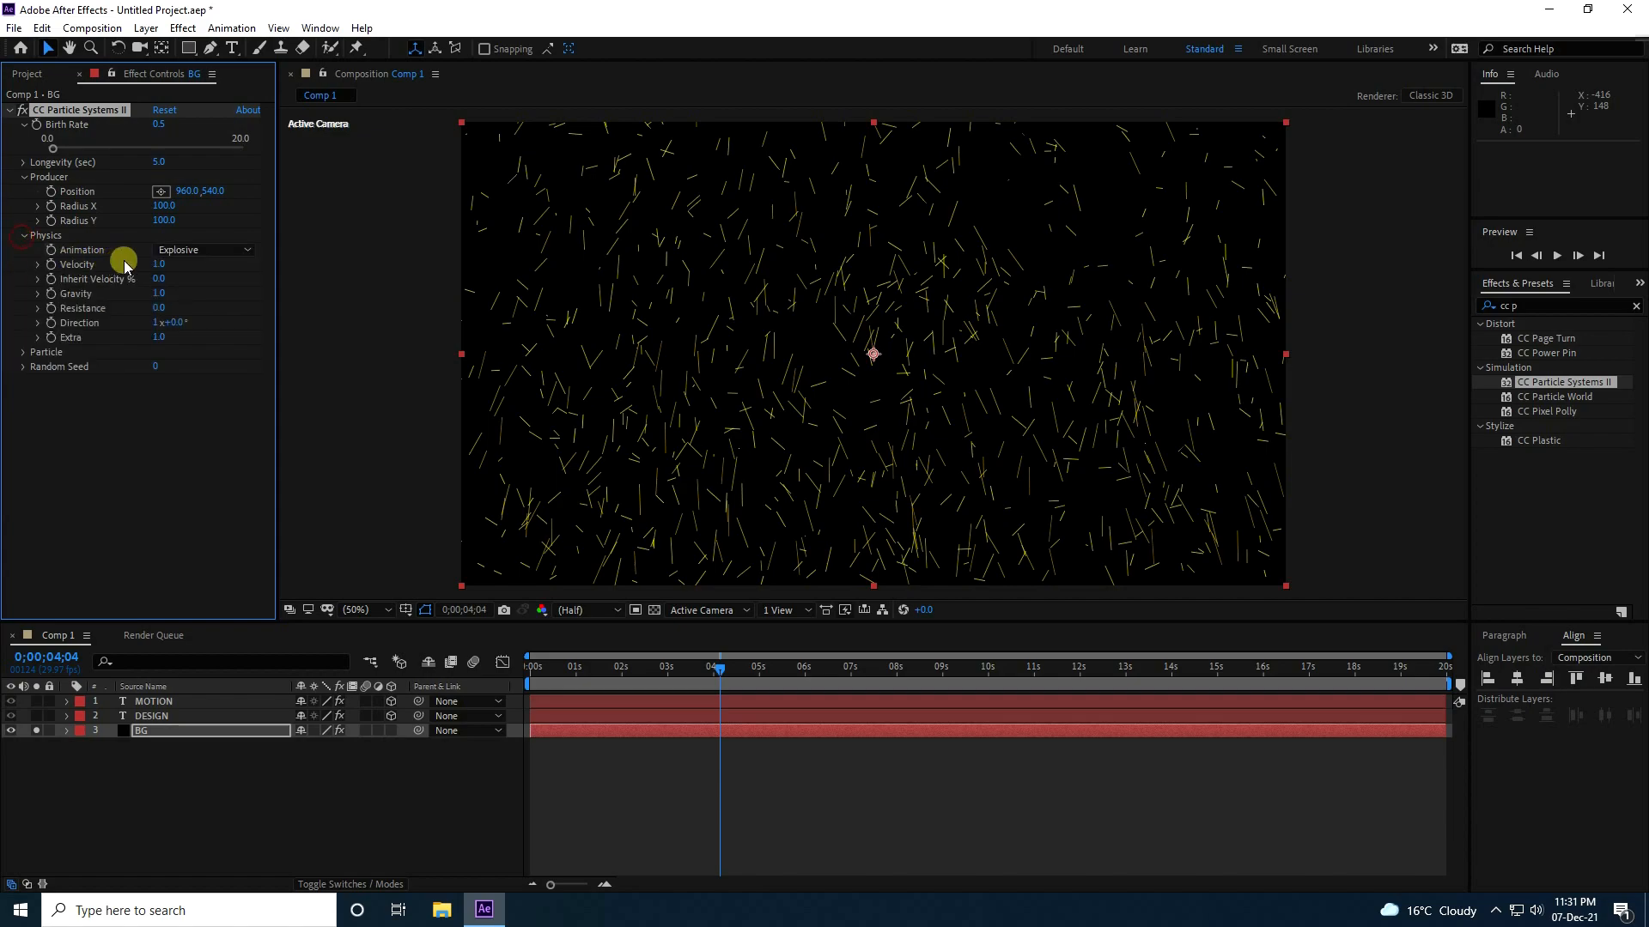
pyautogui.click(156, 266)
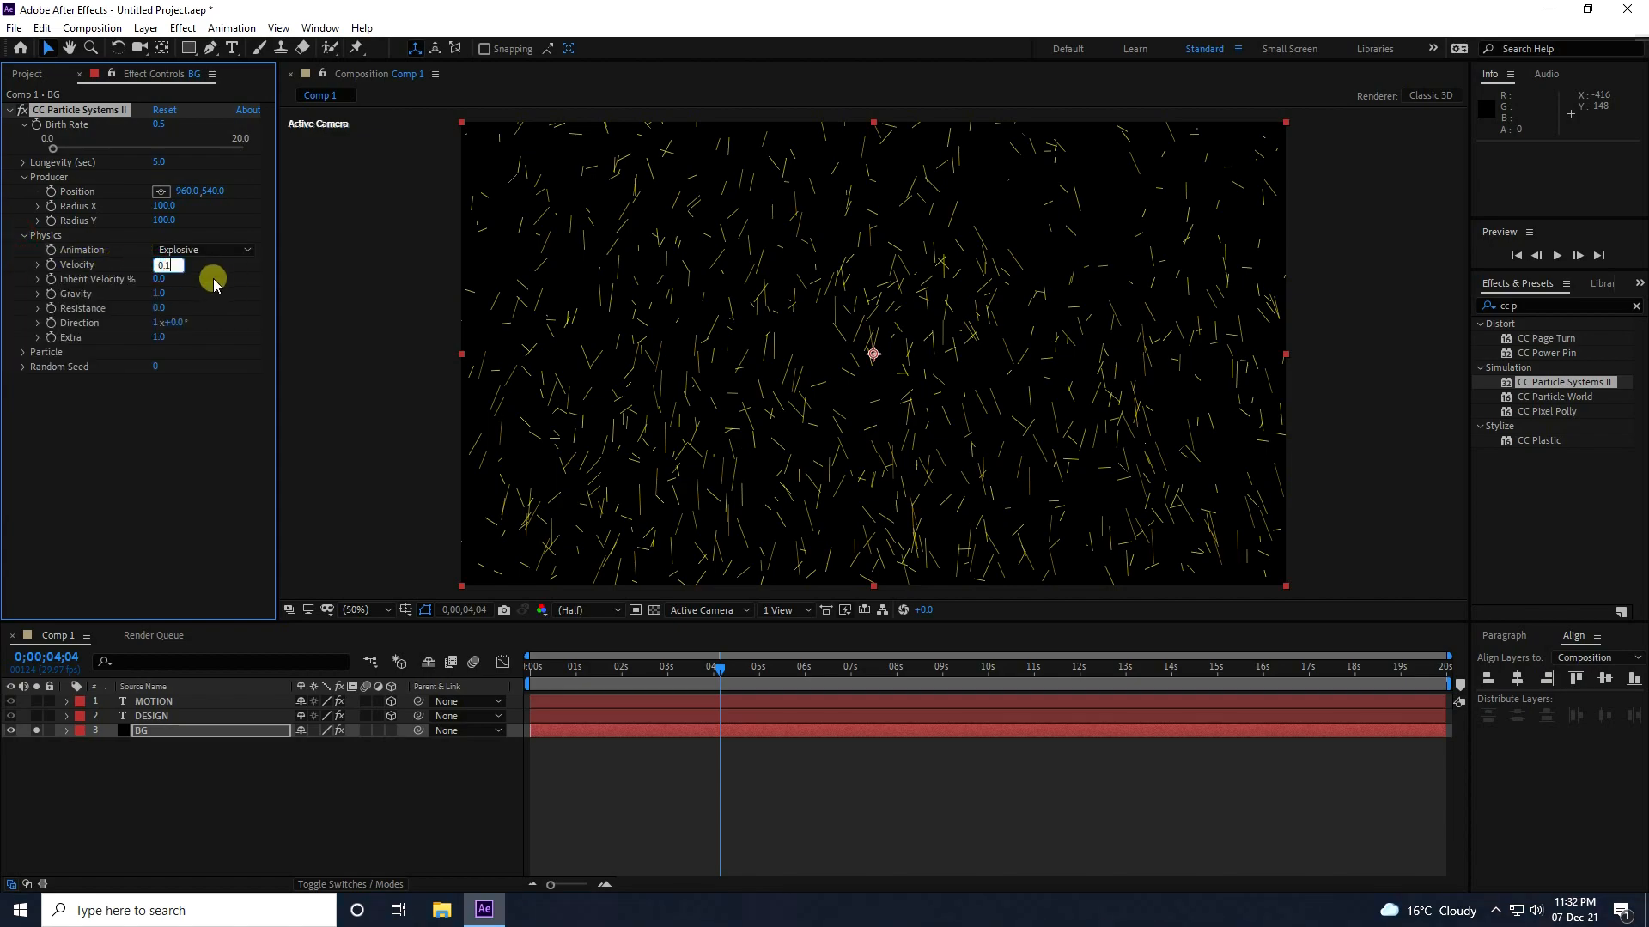
pyautogui.press('Tab')
pyautogui.write('0')
pyautogui.press('Return')
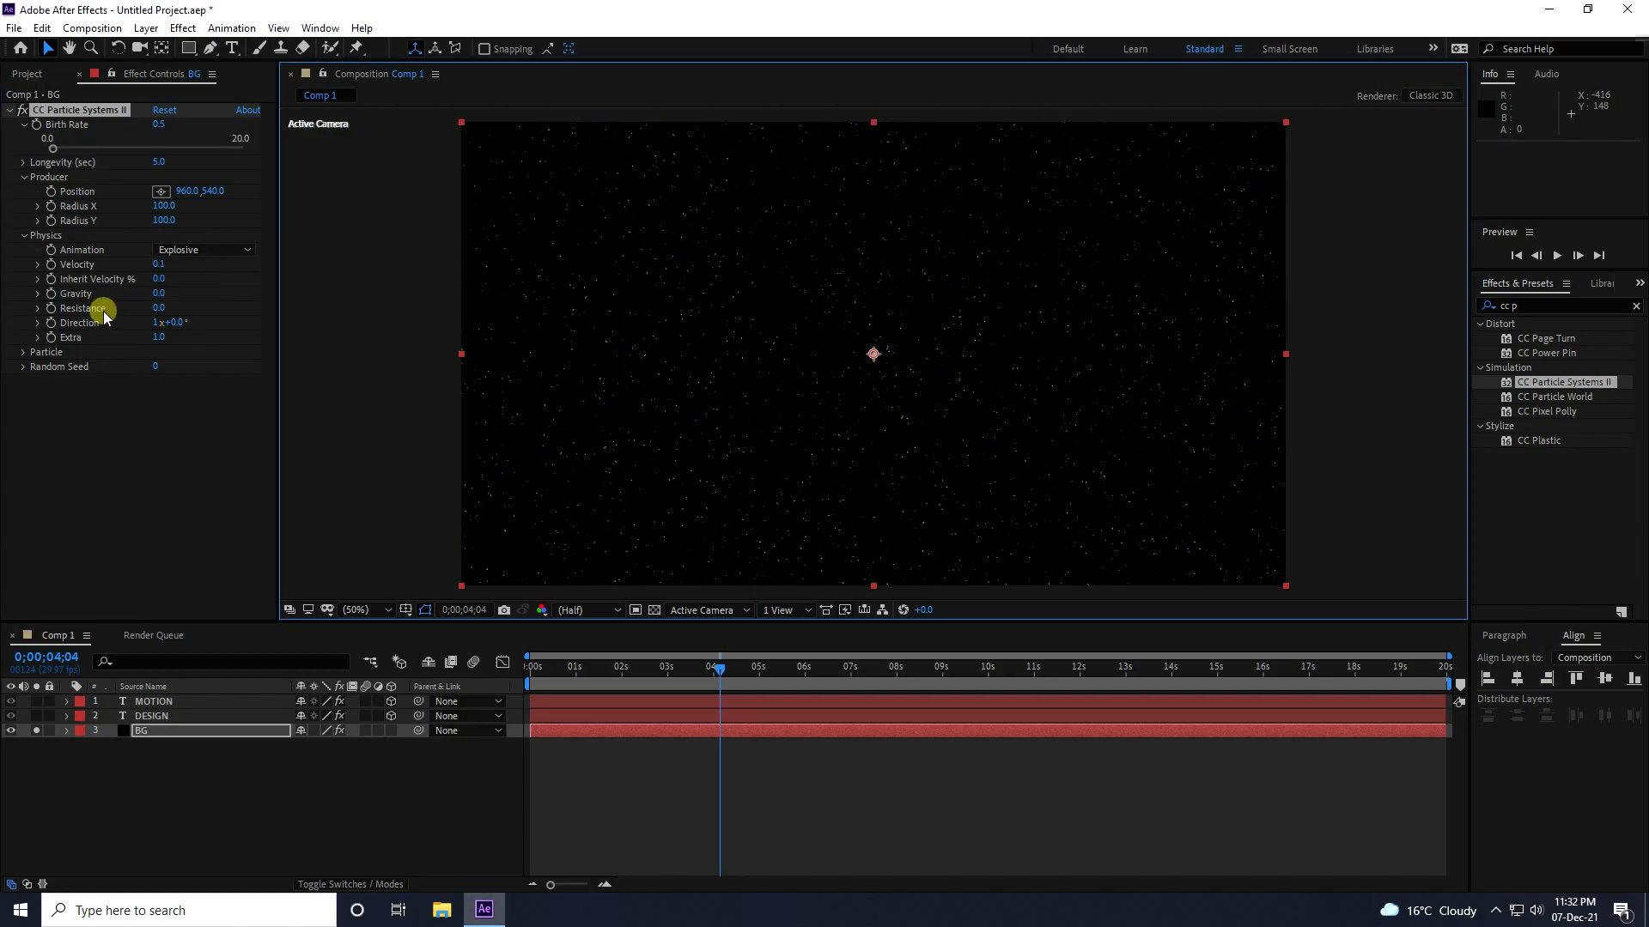
pyautogui.click(157, 308)
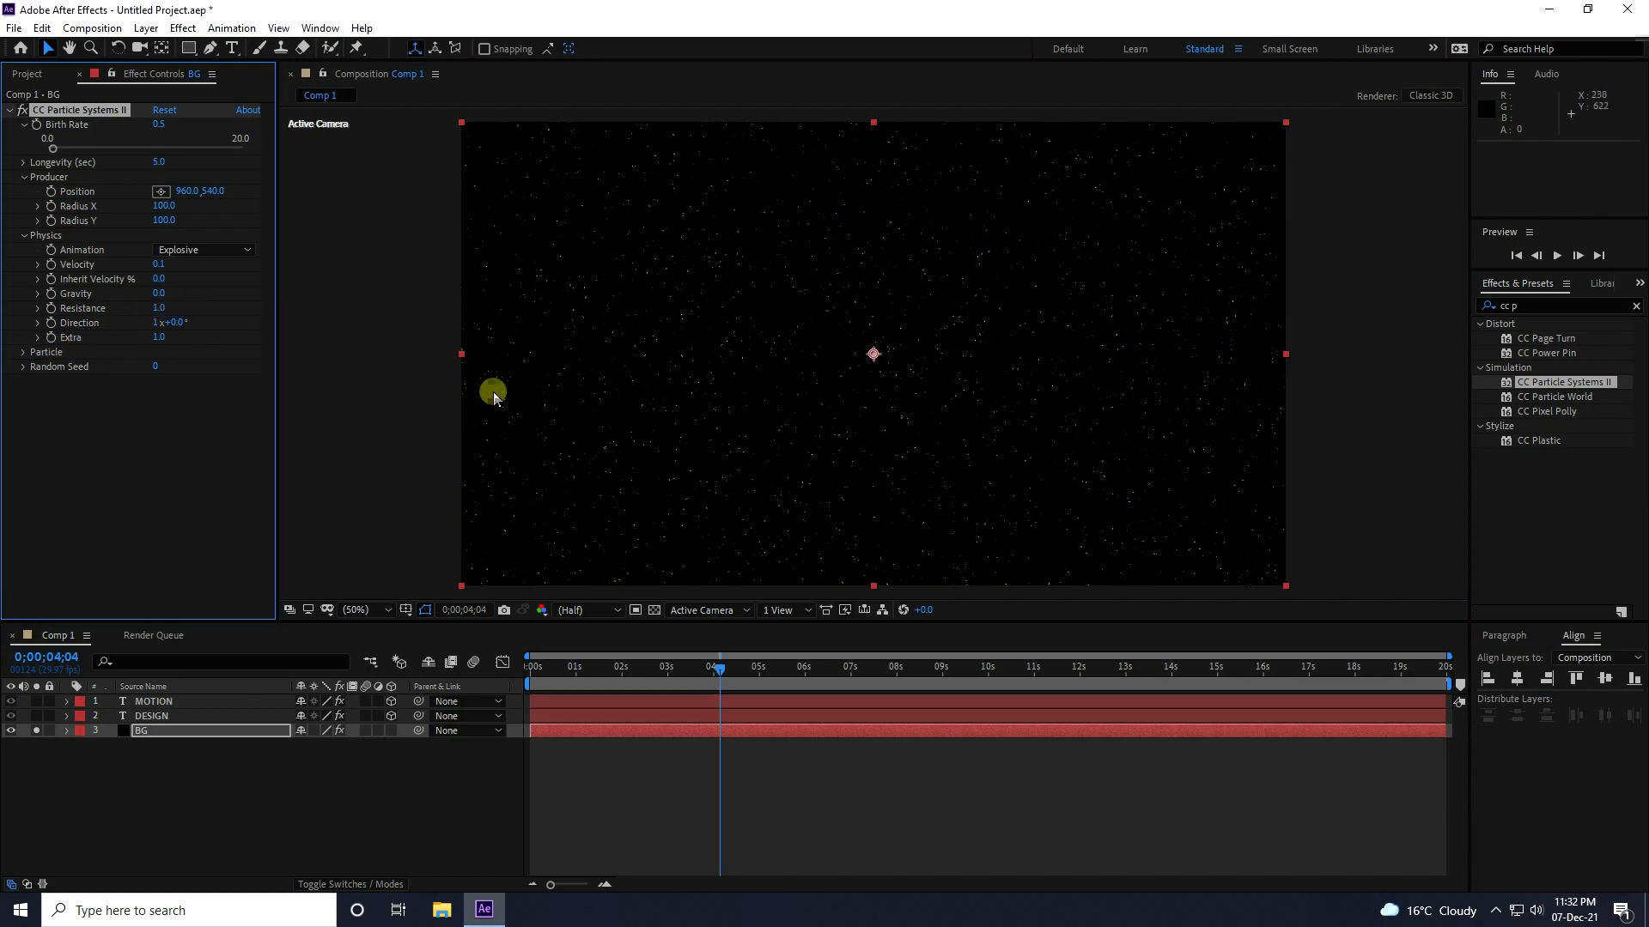
# Change the Particle Type to TriPolygon and raise Max Opacity to 100%.
pyautogui.click(22, 353)
pyautogui.click(204, 367)
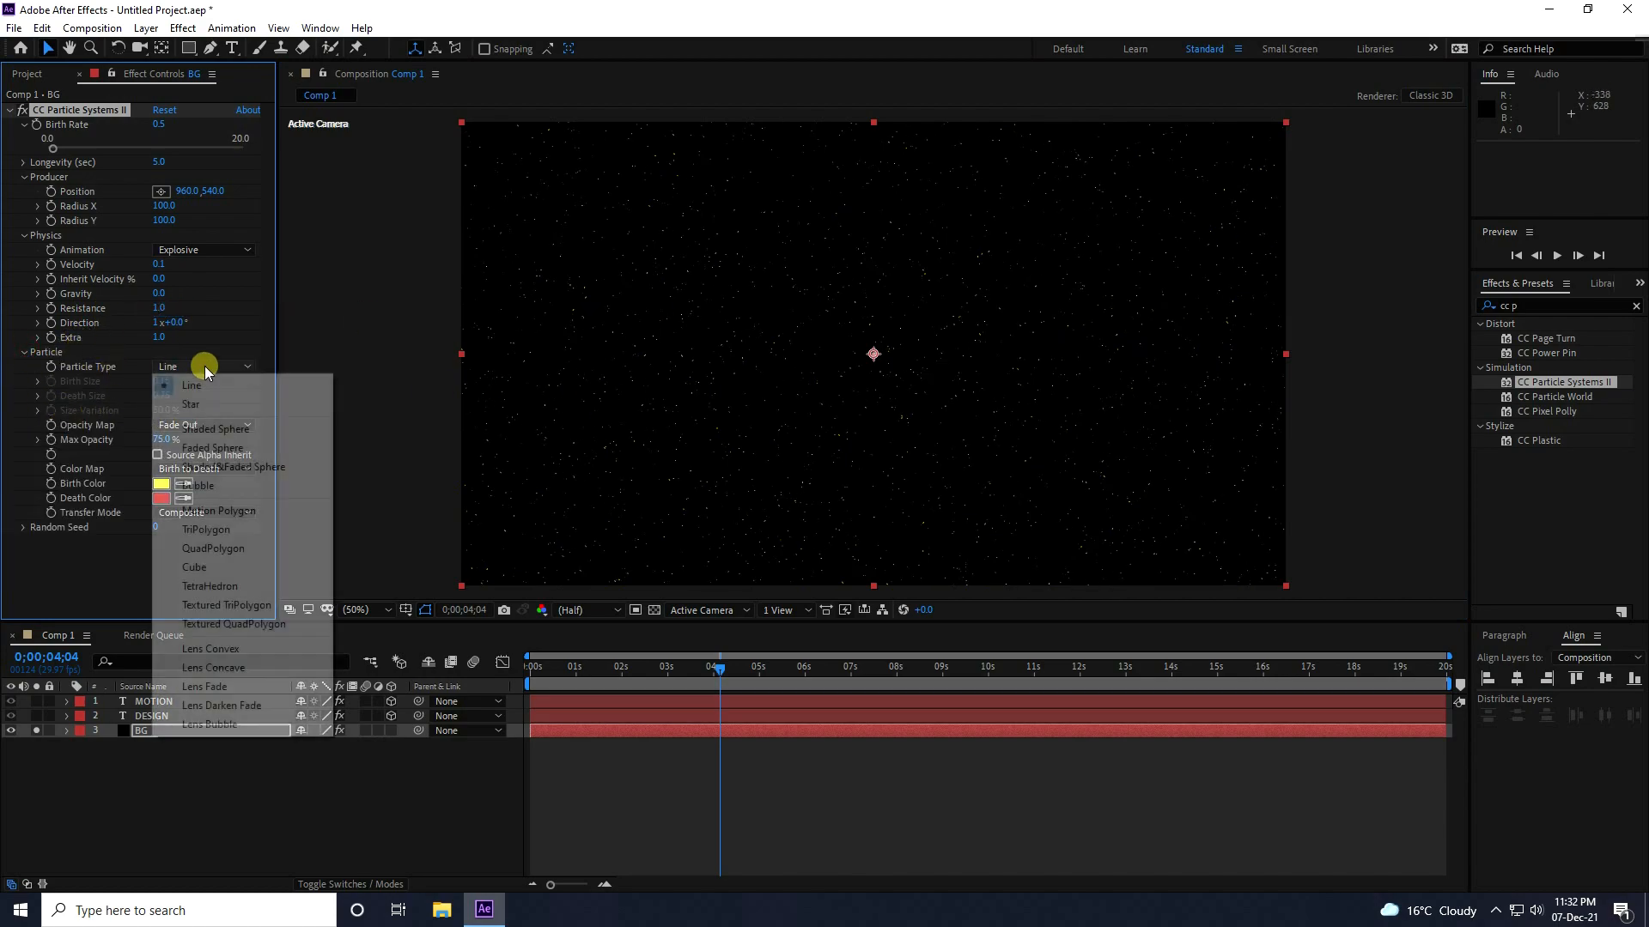
pyautogui.click(228, 538)
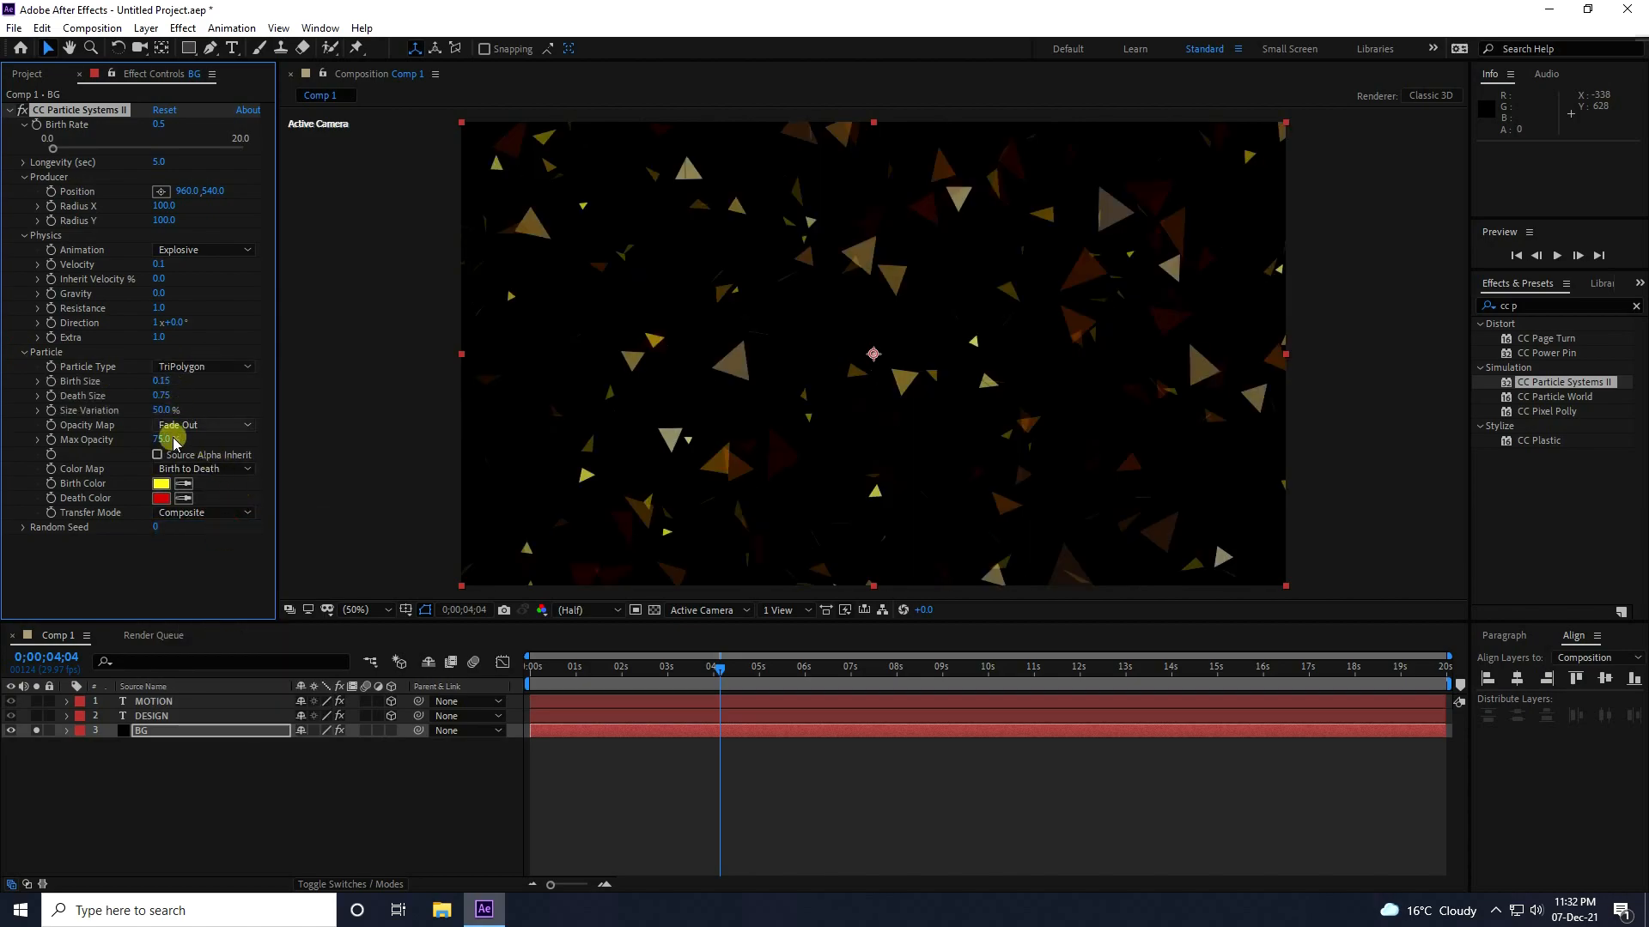
pyautogui.moveTo(163, 439); pyautogui.dragTo(269, 433)
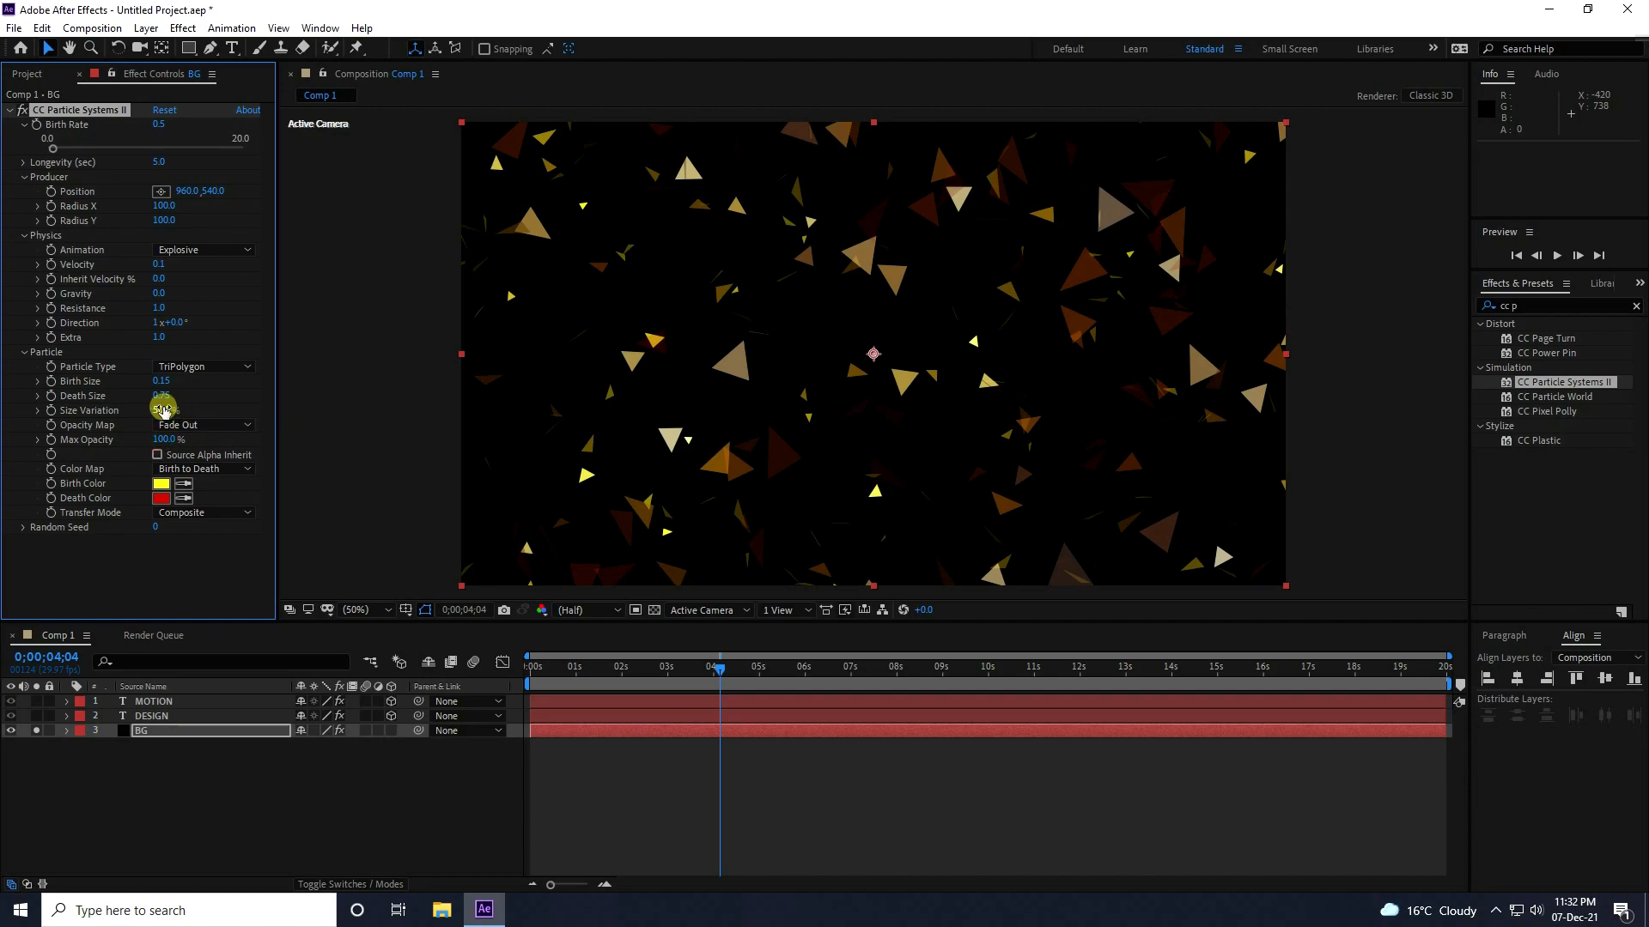
# Set the particles' Birth Size to 0.05 and Death Size to 0.70.
pyautogui.moveTo(163, 410); pyautogui.dragTo(202, 406)
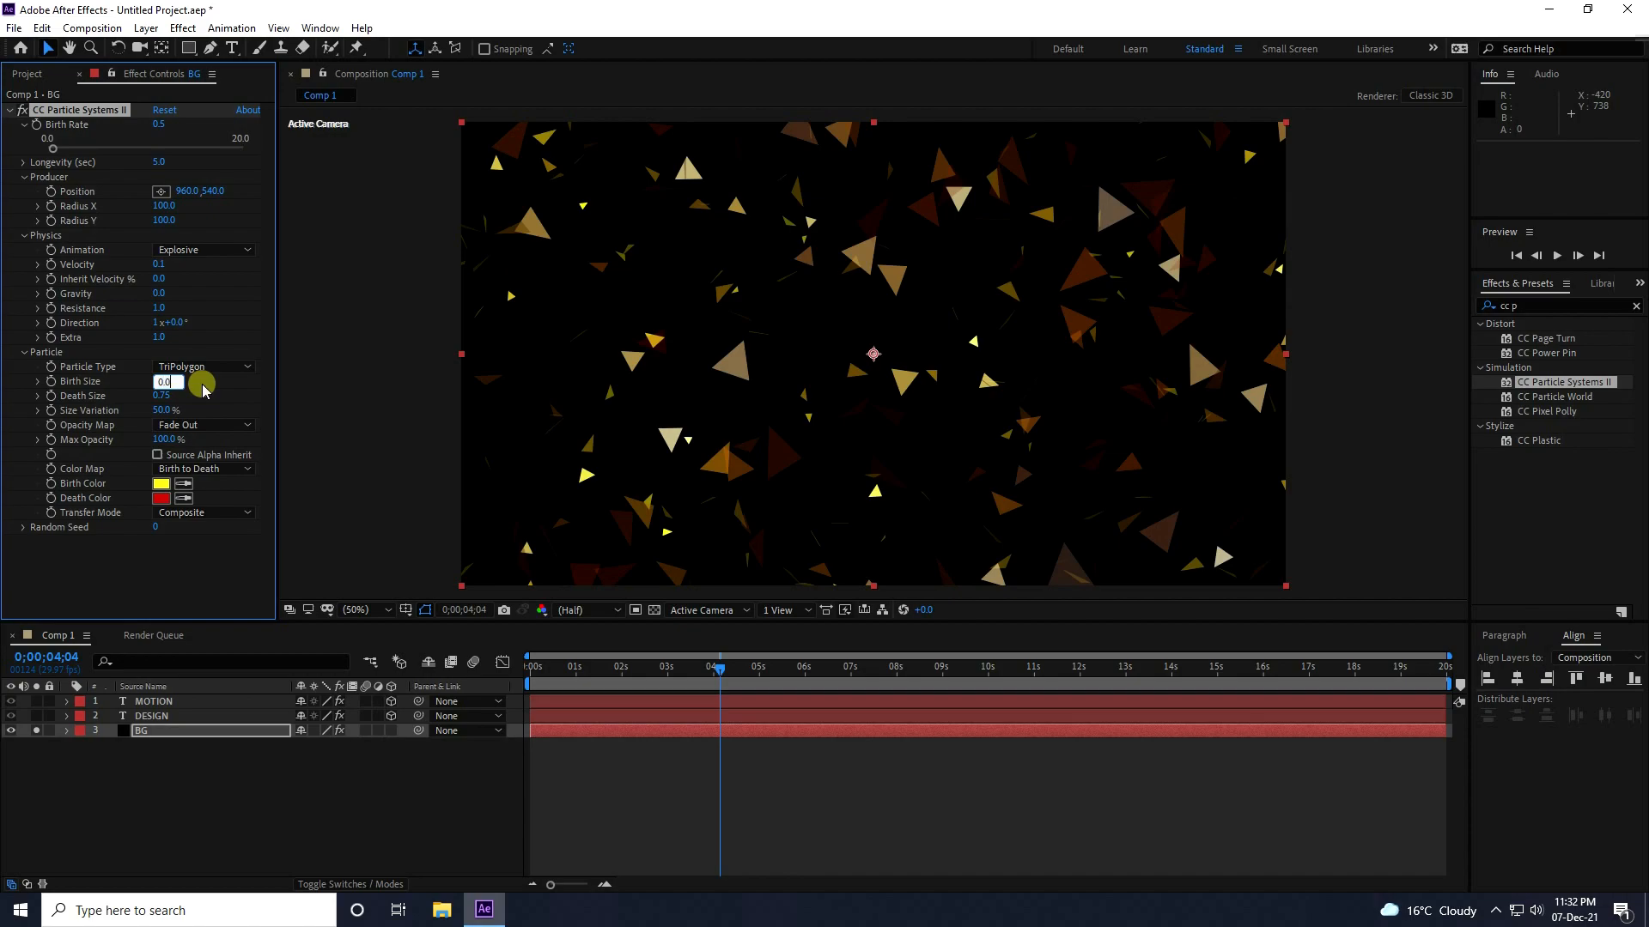
pyautogui.press('Return')
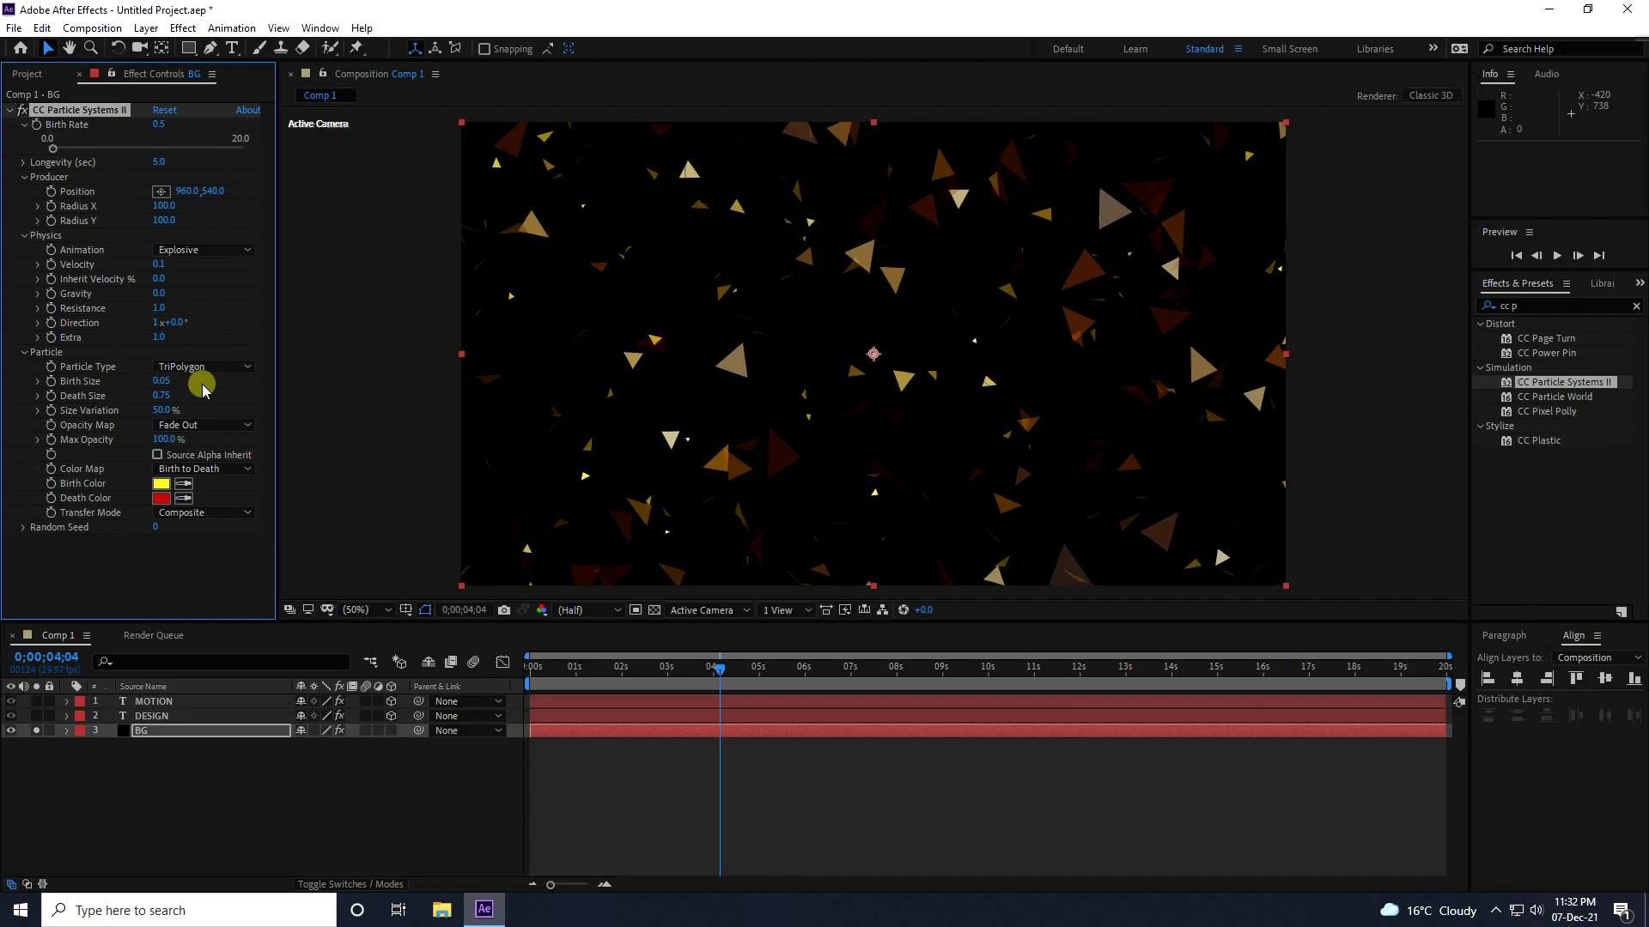
pyautogui.click(159, 398)
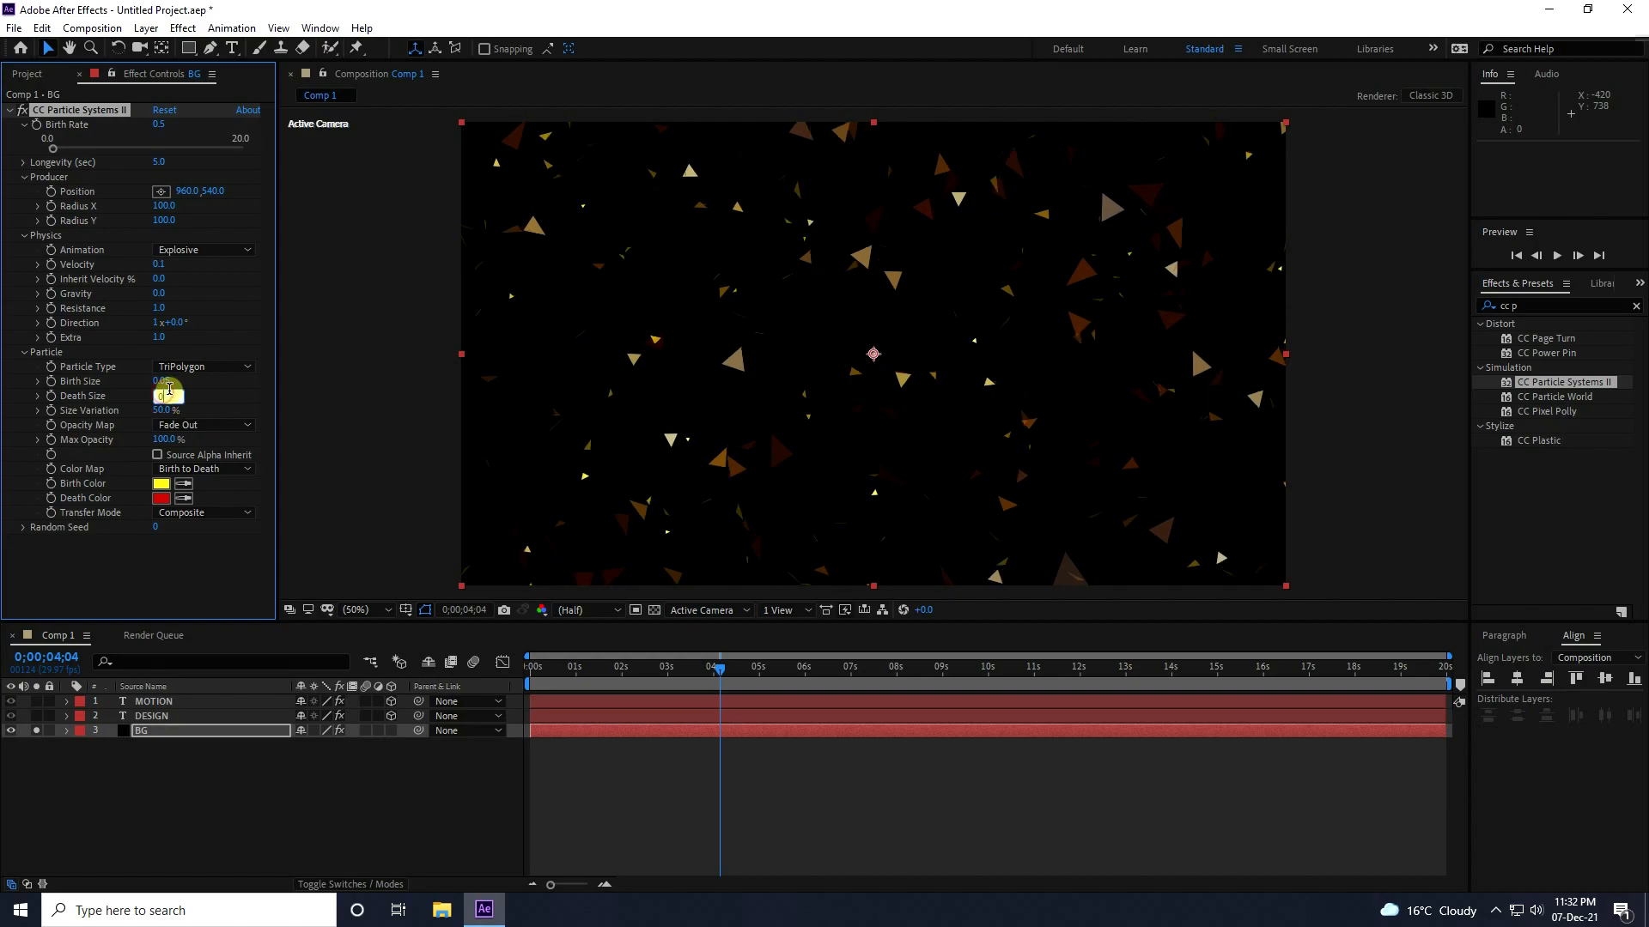
pyautogui.press('Return')
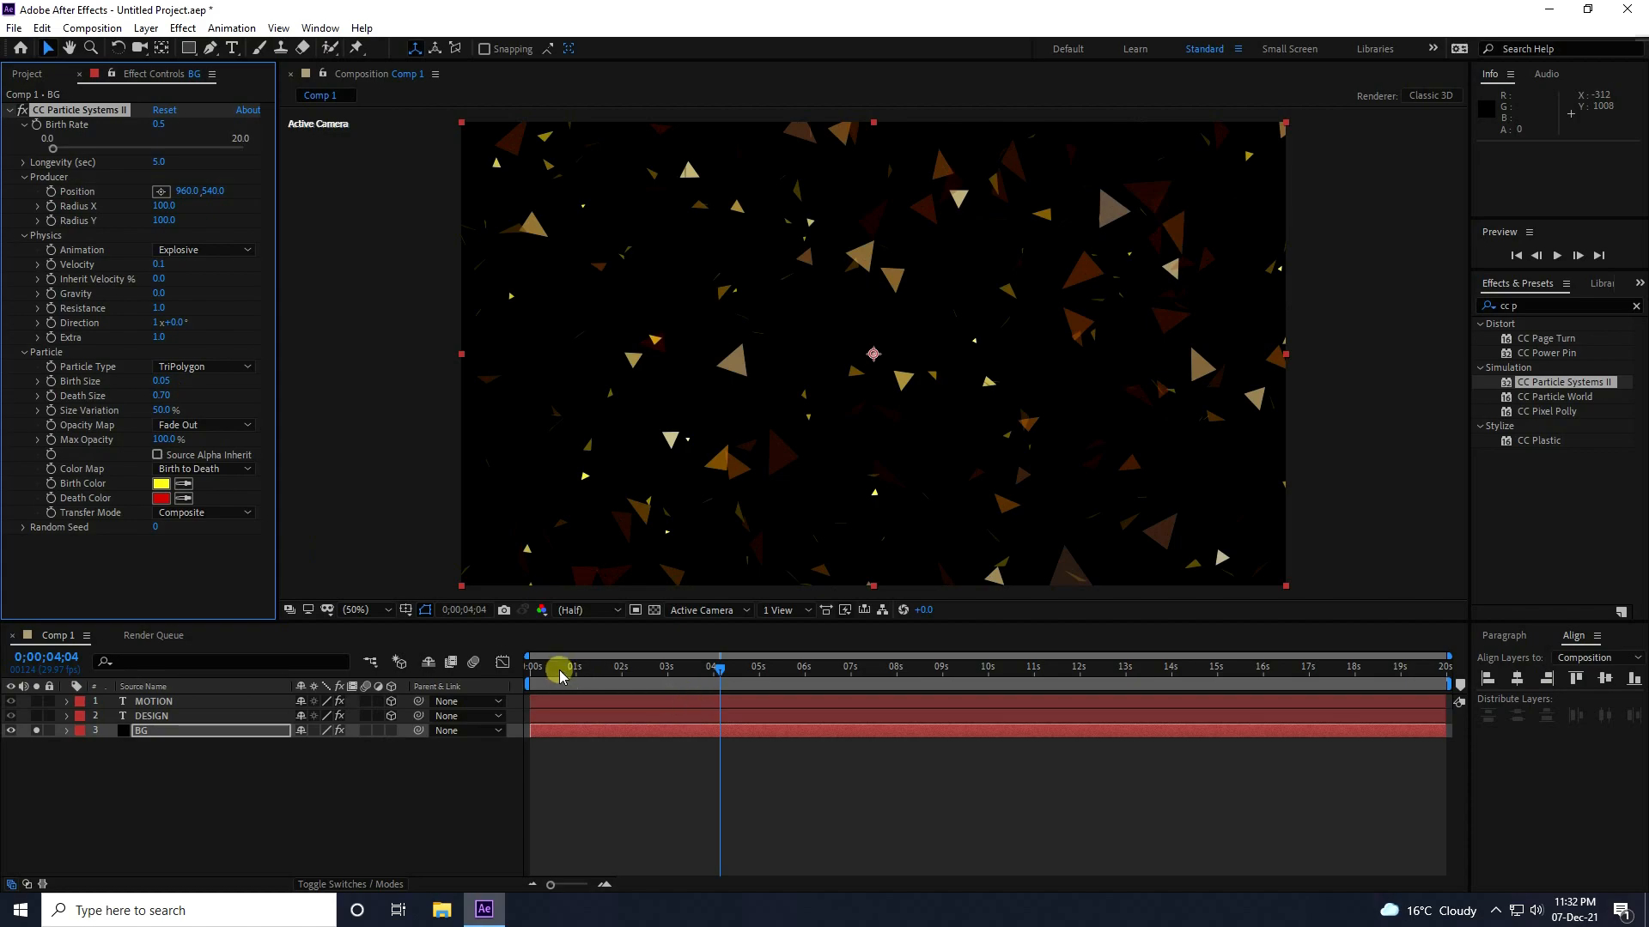
# Shift the BG layer about 3:18 before the composition start, extend its end to about 20 seconds and preview from the start.
pyautogui.moveTo(540, 667); pyautogui.dragTo(429, 668)
pyautogui.moveTo(638, 736); pyautogui.dragTo(493, 732)
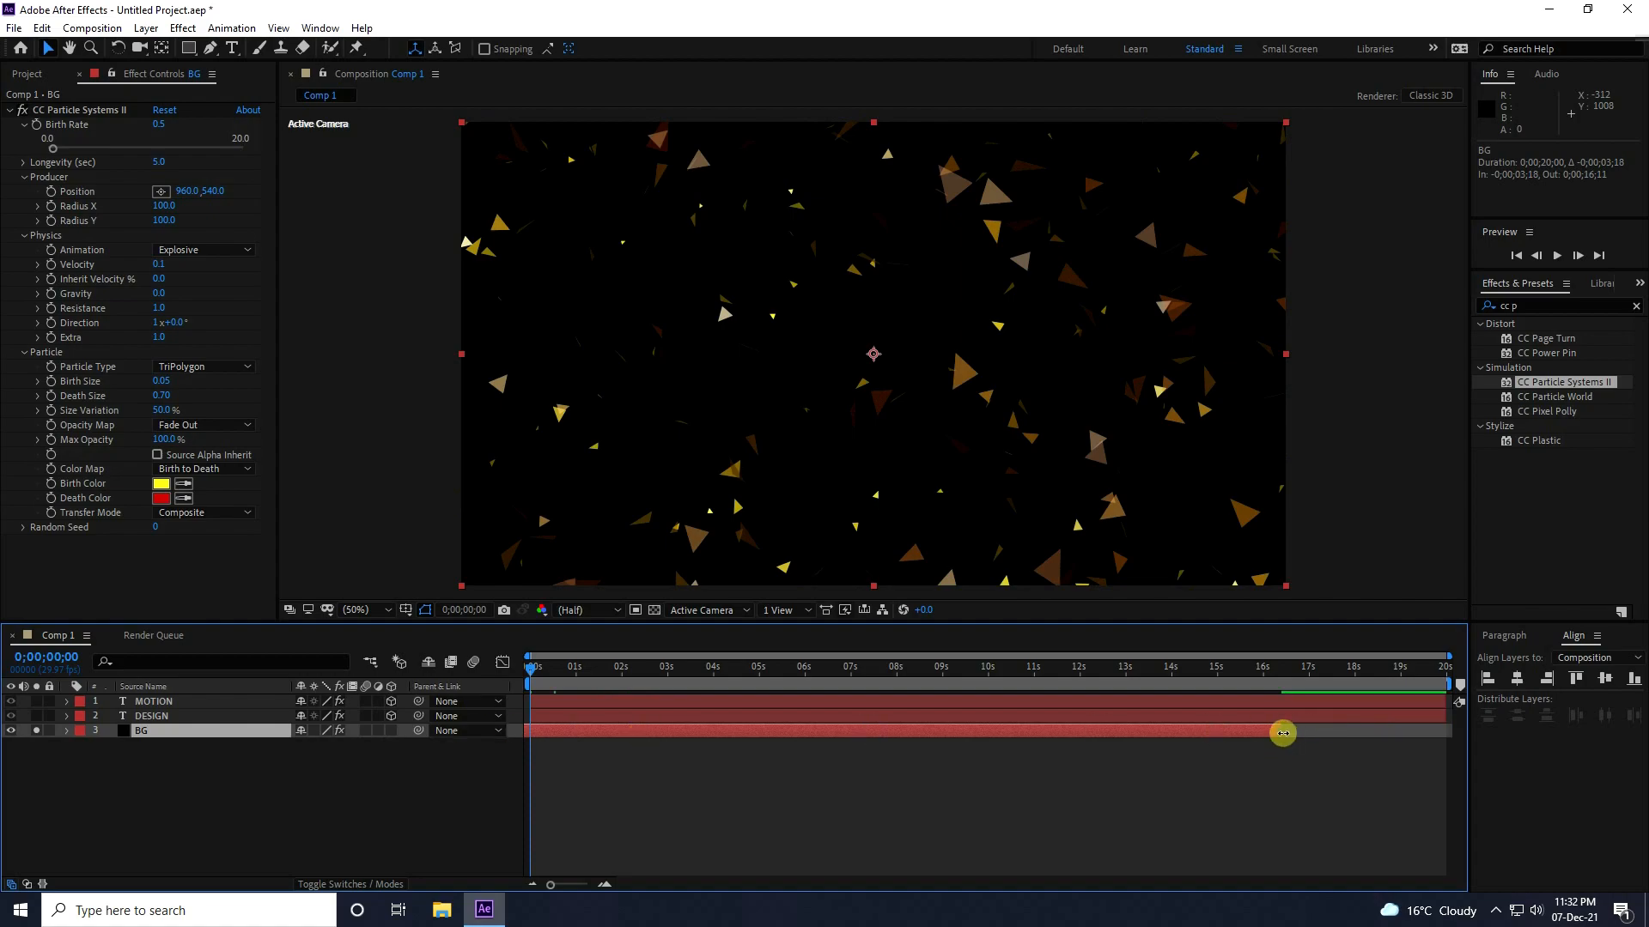
pyautogui.moveTo(1283, 733); pyautogui.dragTo(1452, 741)
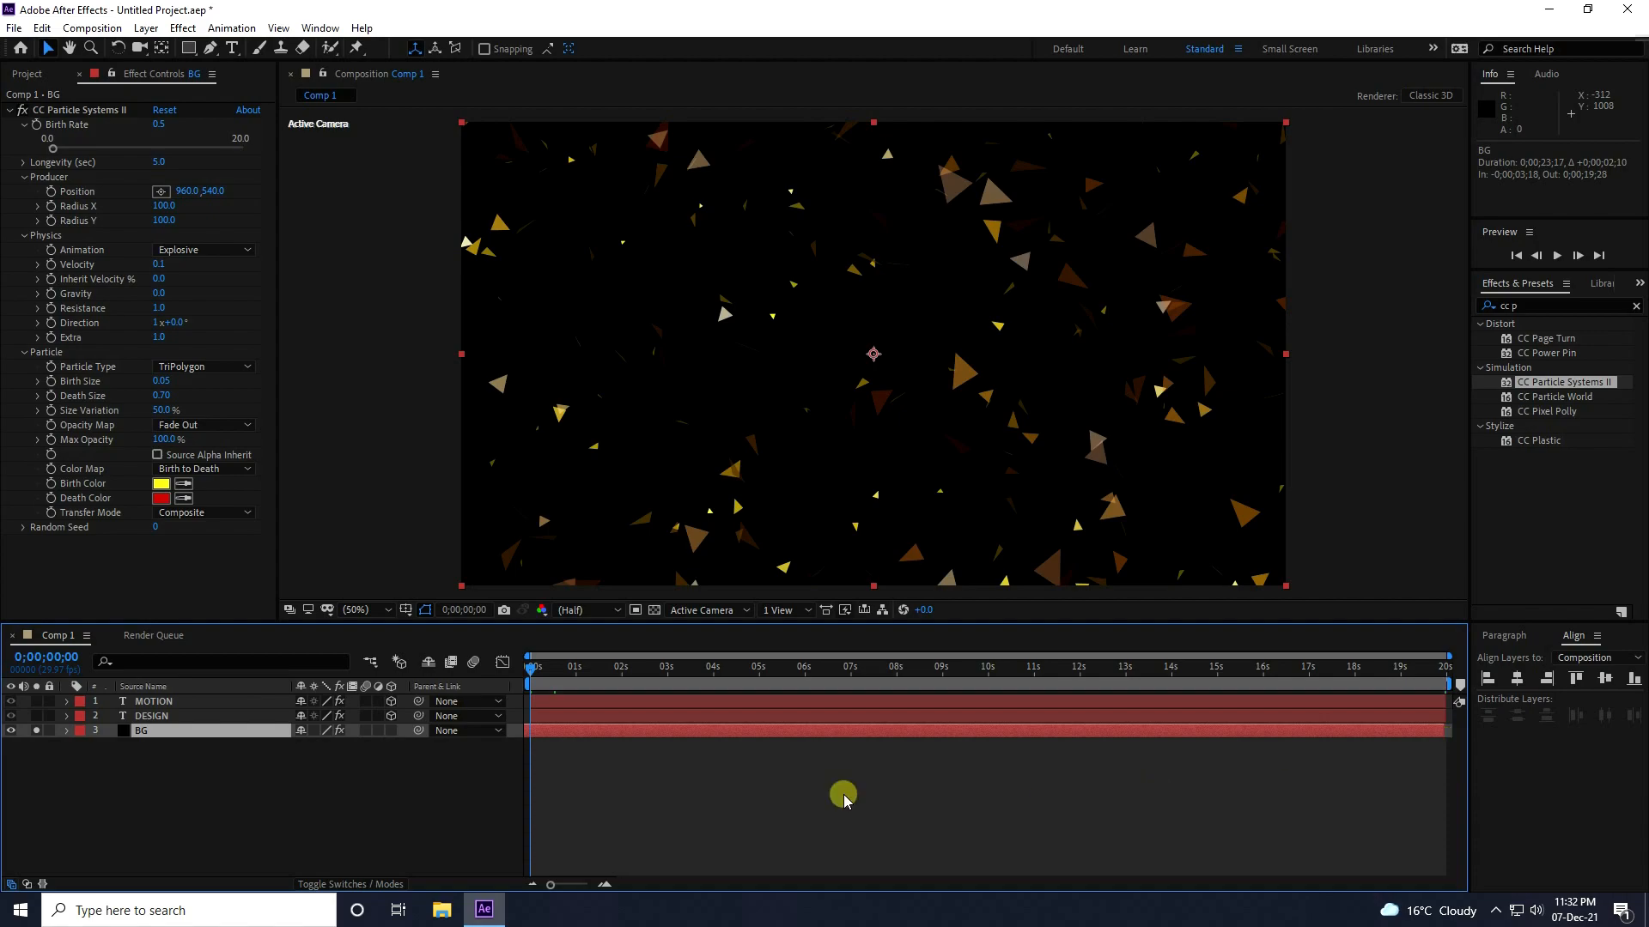
pyautogui.press('space')
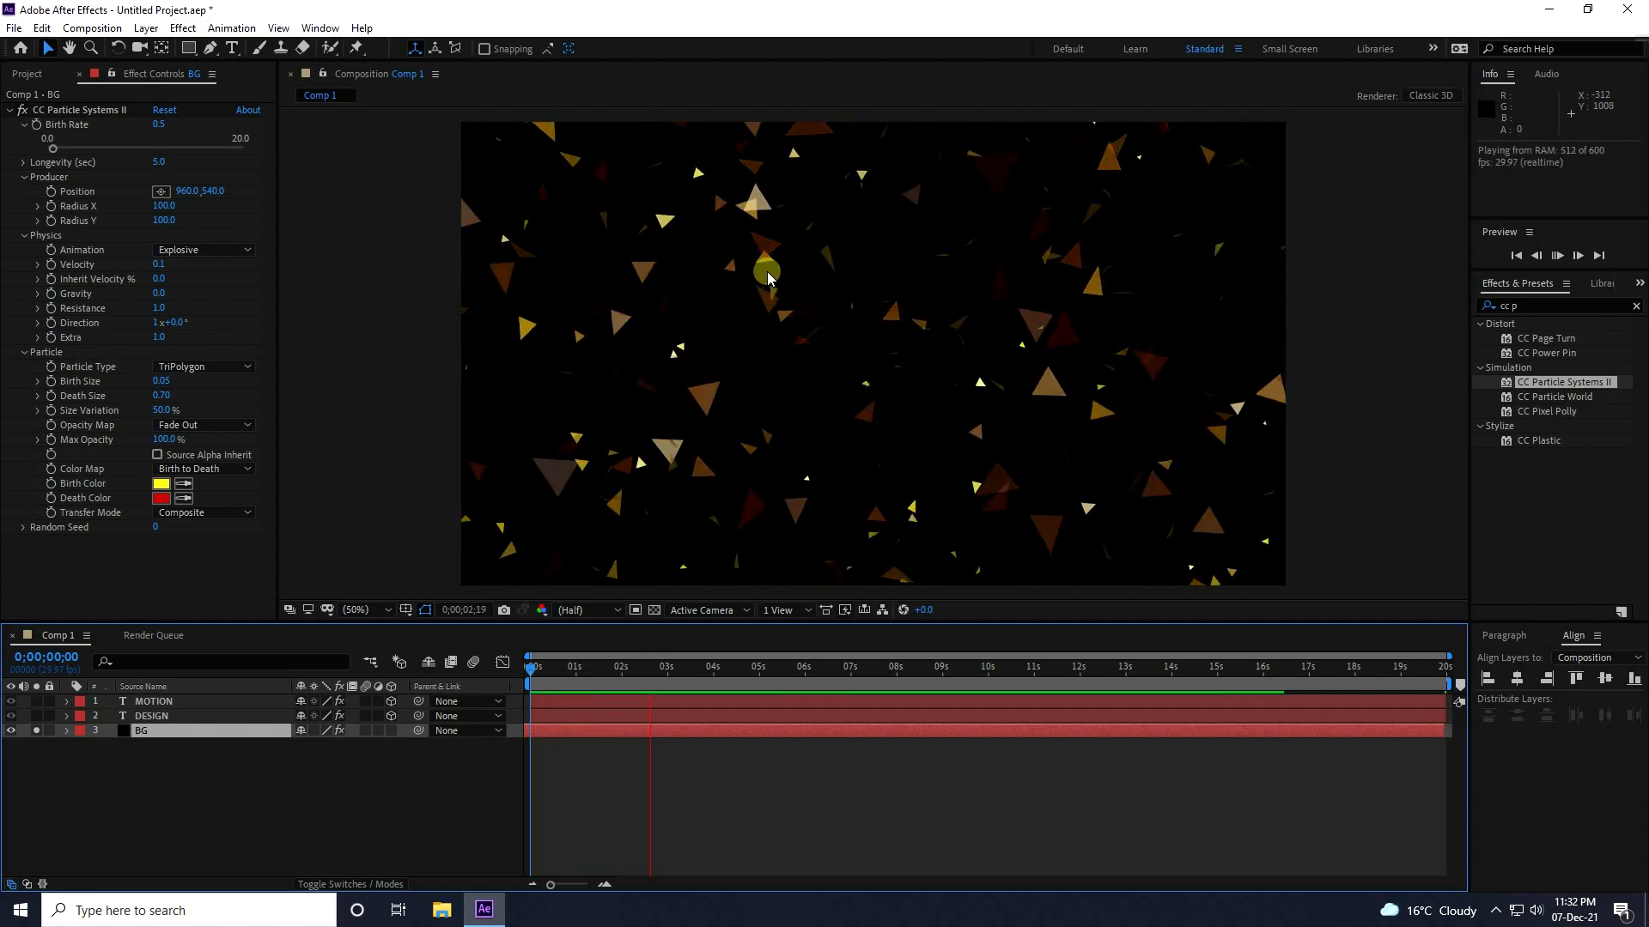
# Clear the effects search and turn off solo on the BG layer so the text layers show again.
pyautogui.moveTo(1567, 311); pyautogui.dragTo(1379, 314)
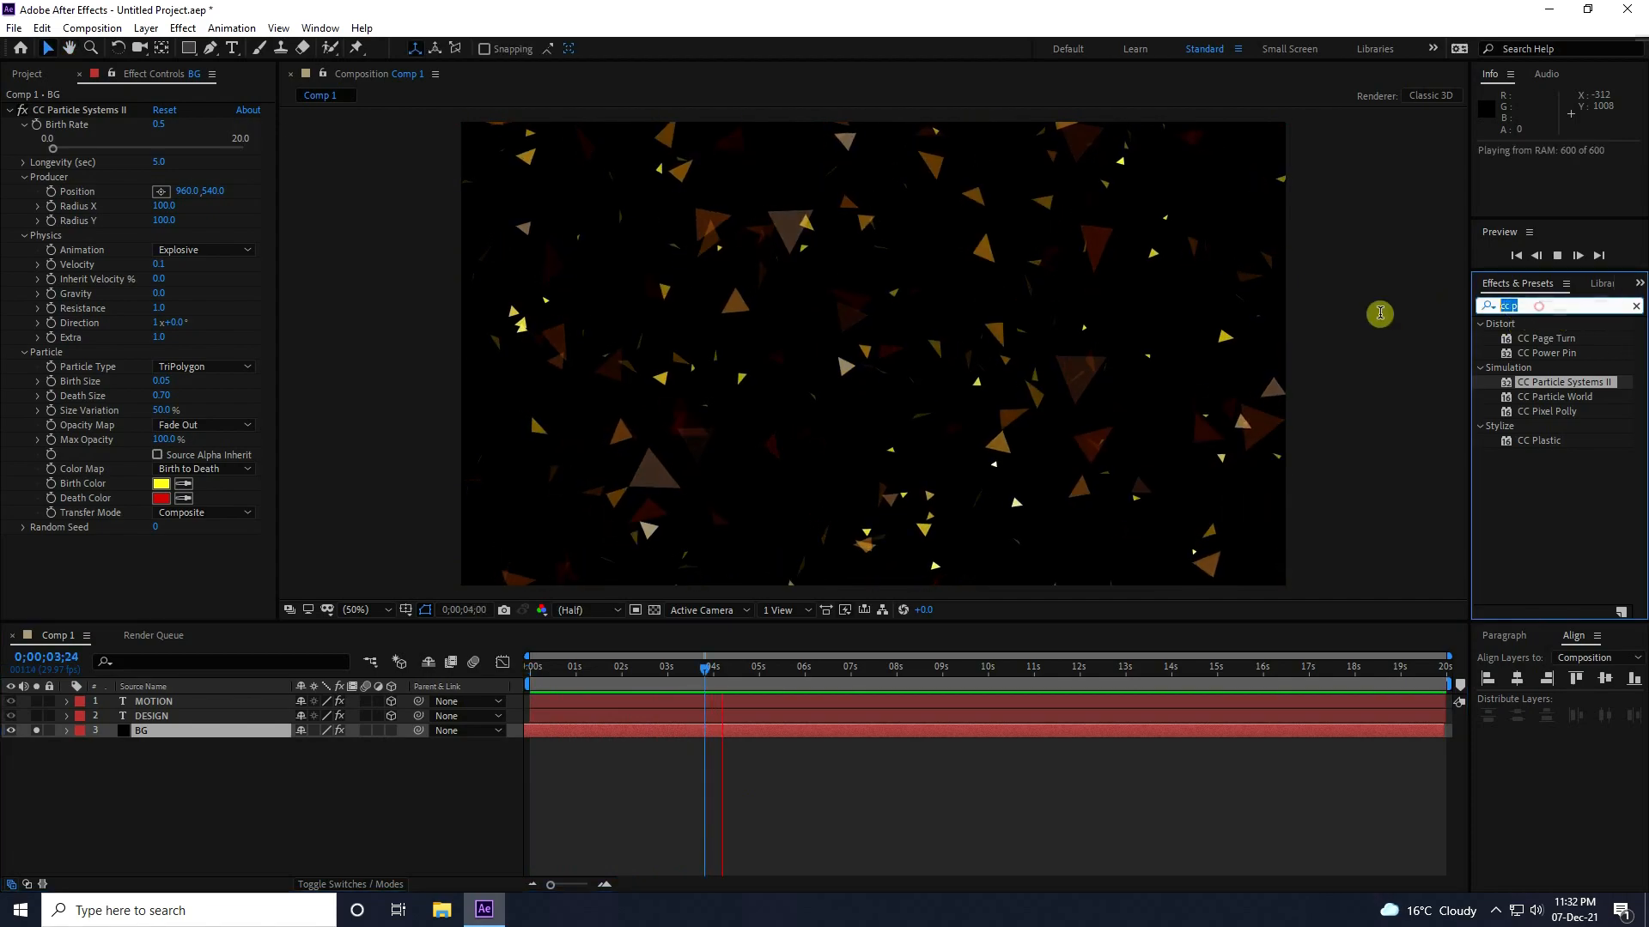
pyautogui.press('BackSpace')
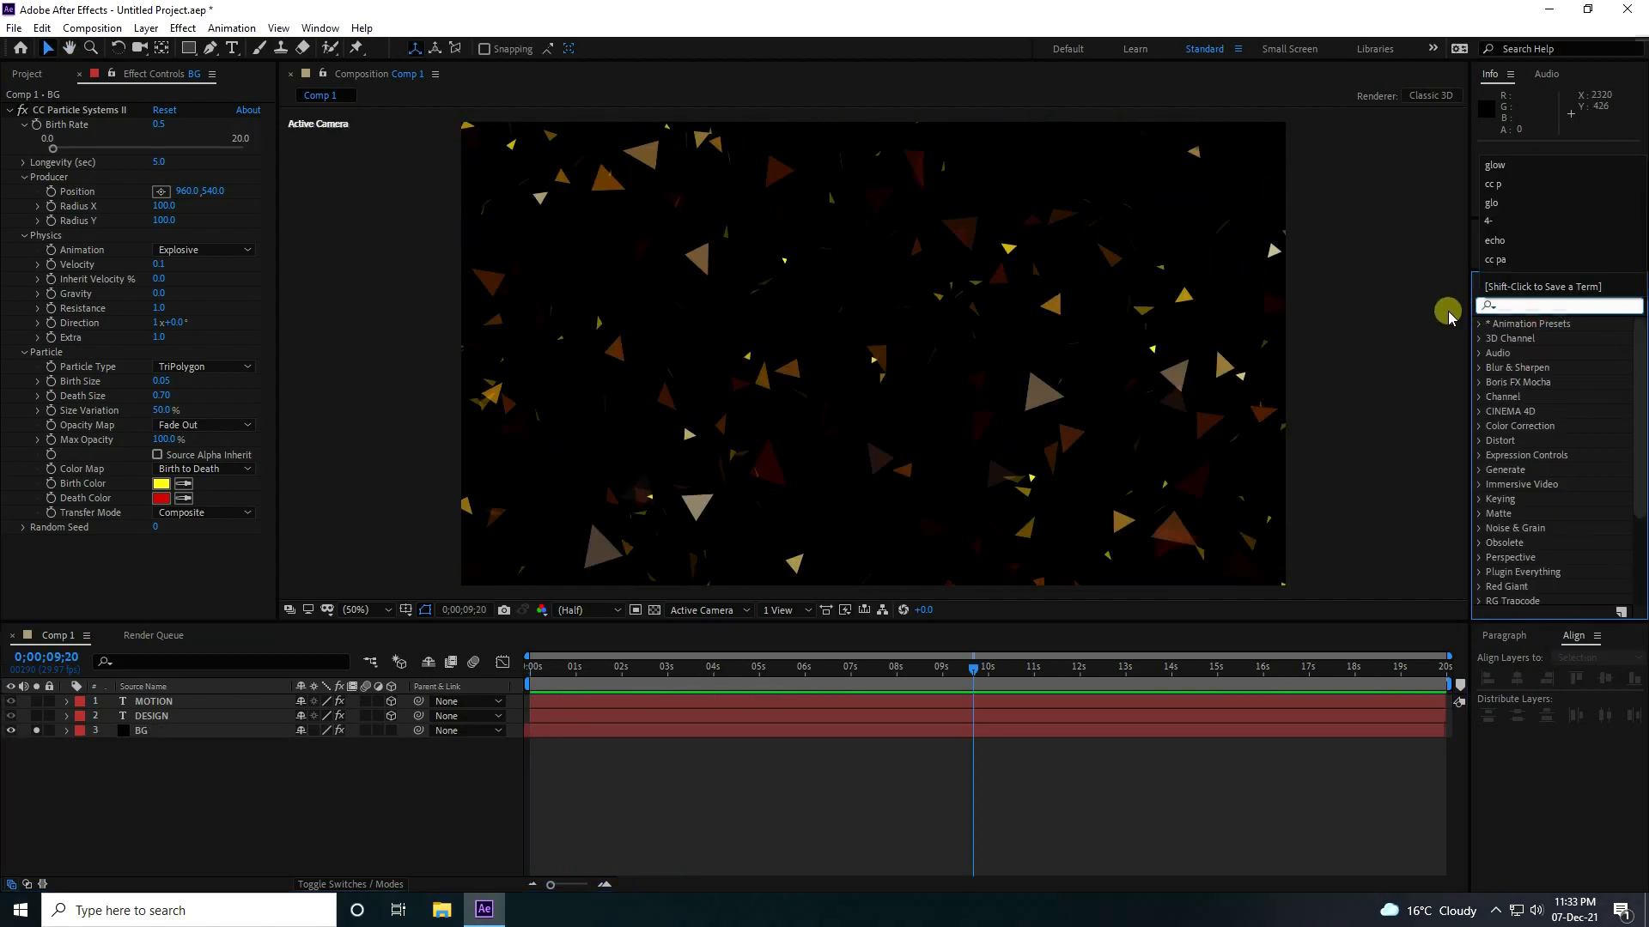
pyautogui.click(961, 802)
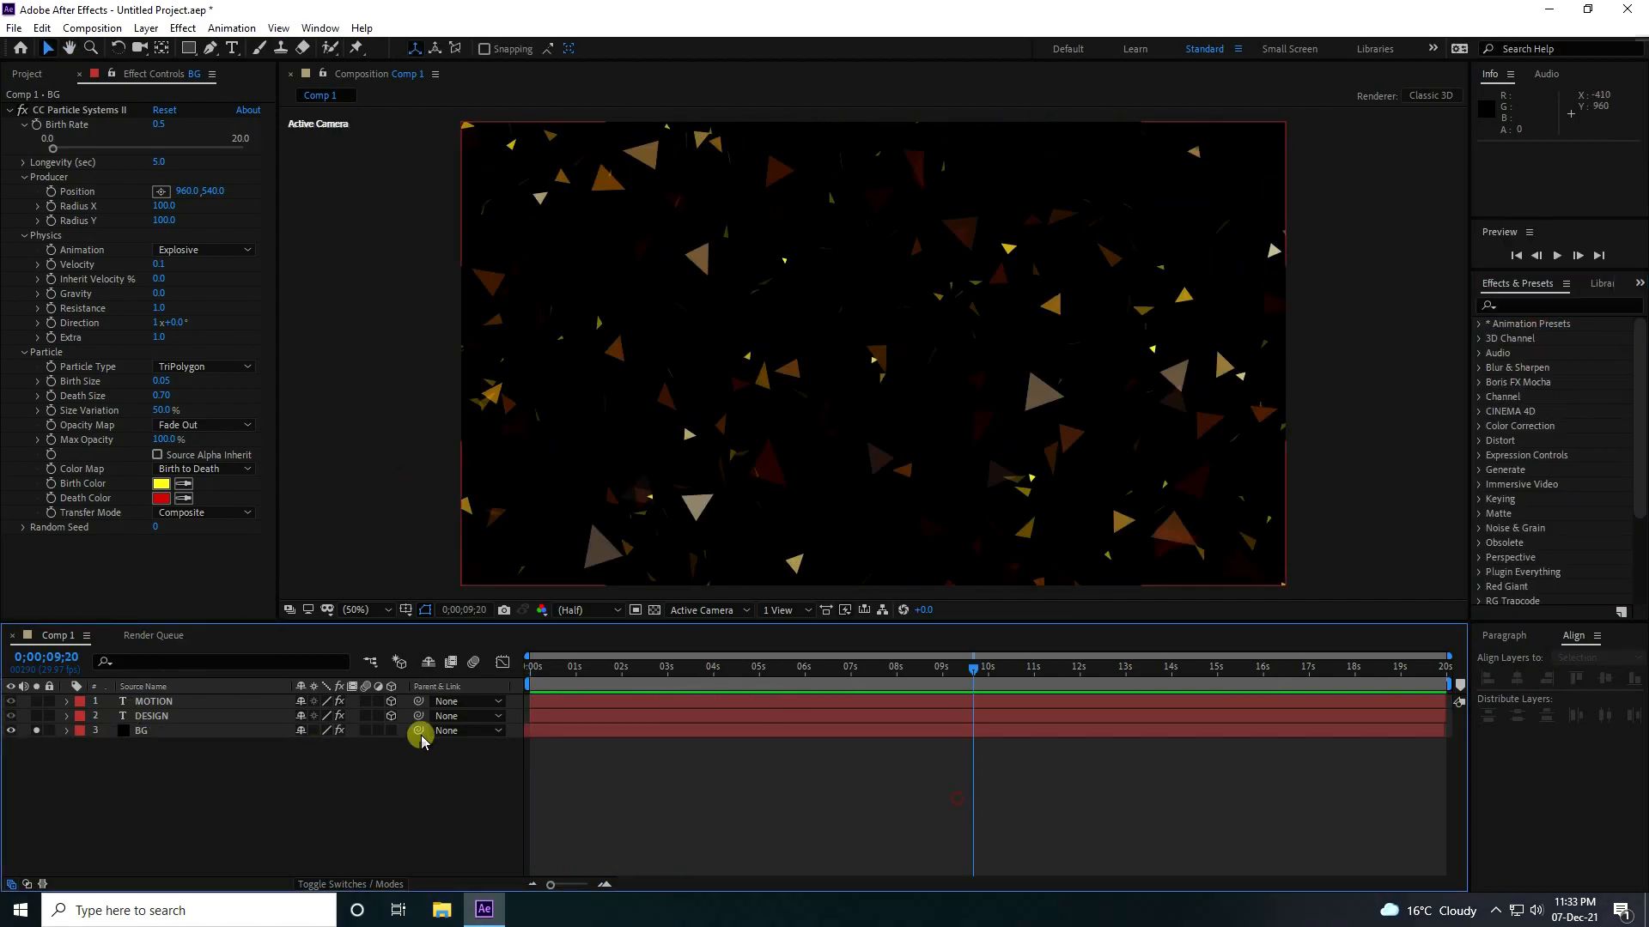
pyautogui.click(36, 732)
# Find the Glow effect, apply it to the BG layer and preview the composition from the start.
pyautogui.click(1535, 306)
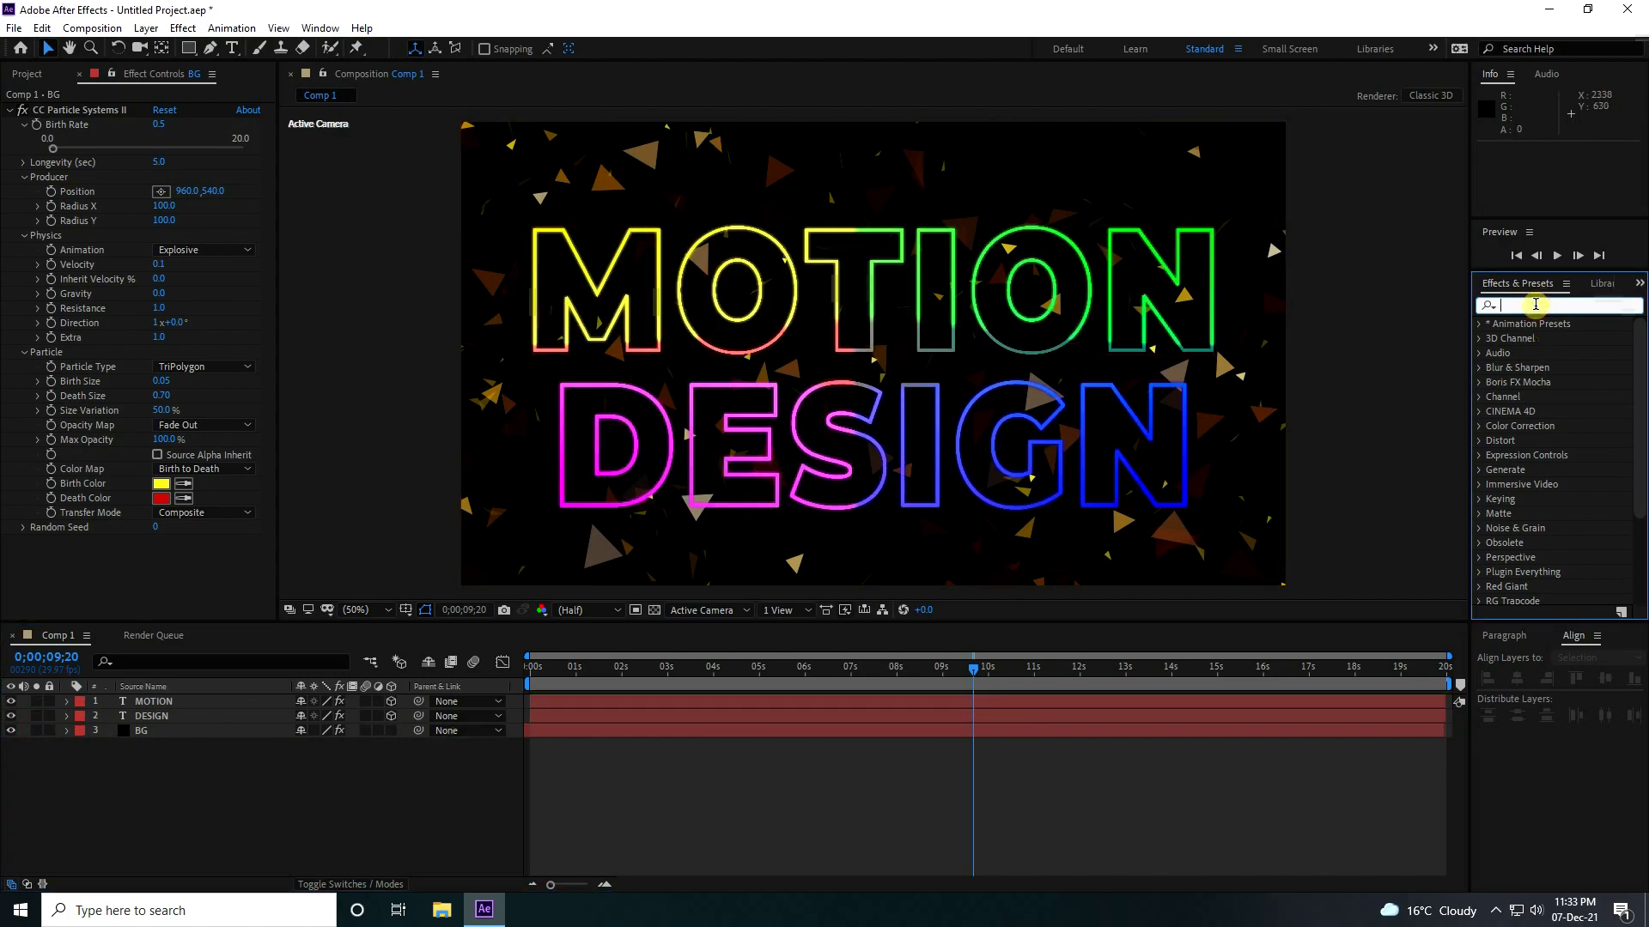
pyautogui.write('glo')
pyautogui.moveTo(1540, 472); pyautogui.dragTo(196, 732)
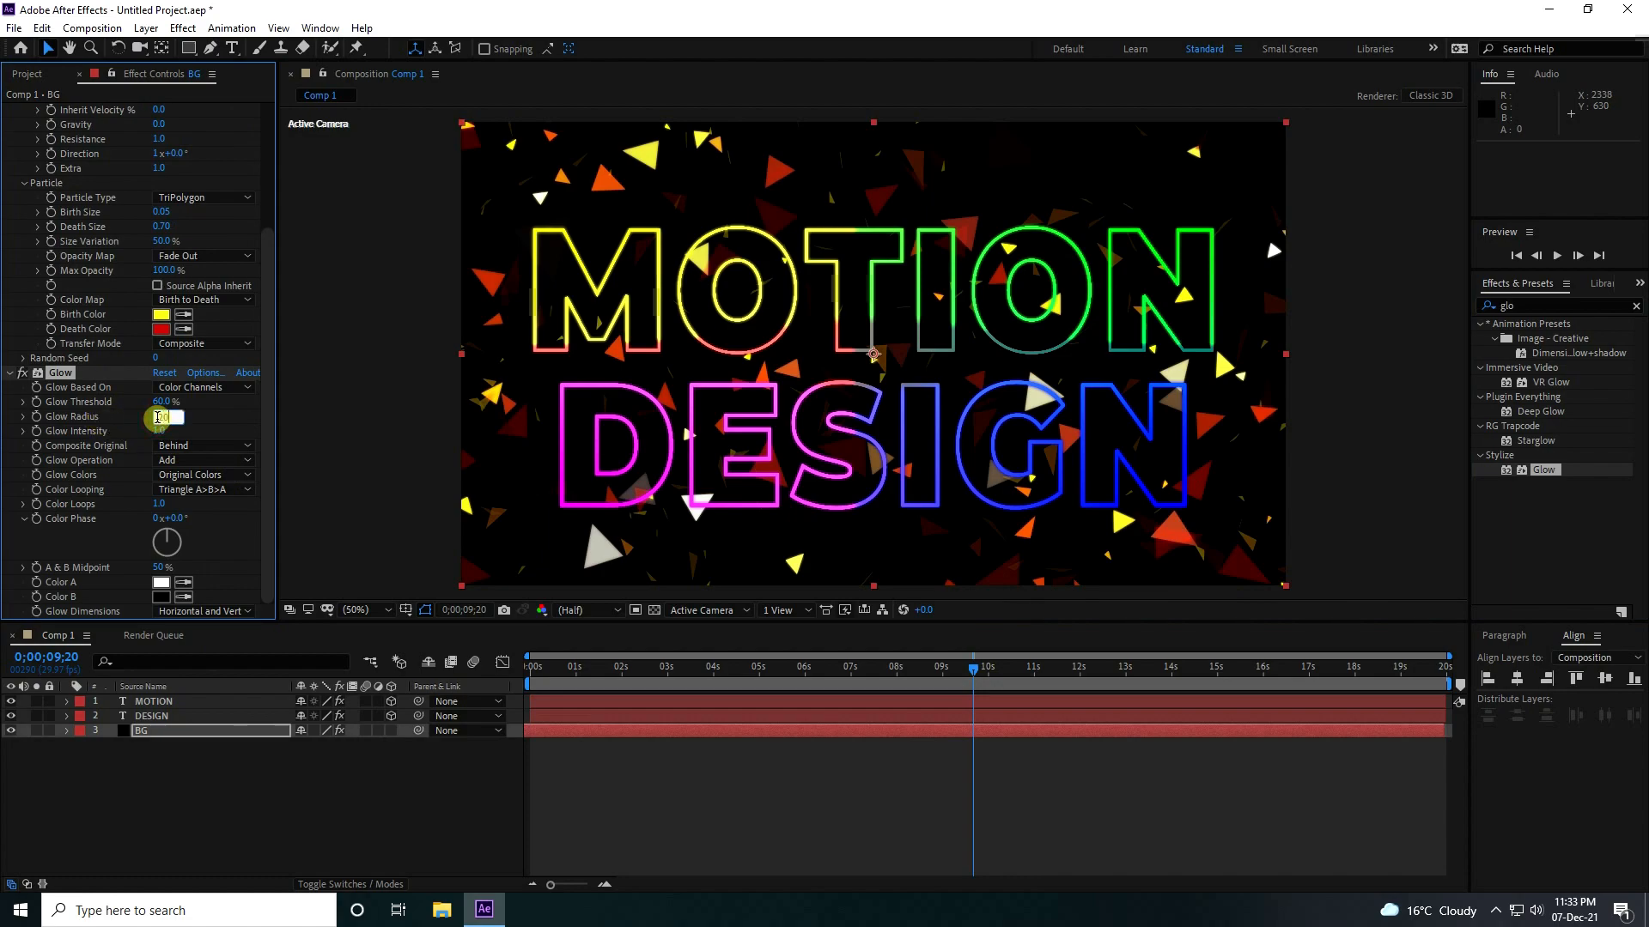
pyautogui.click(534, 667)
pyautogui.press('space')
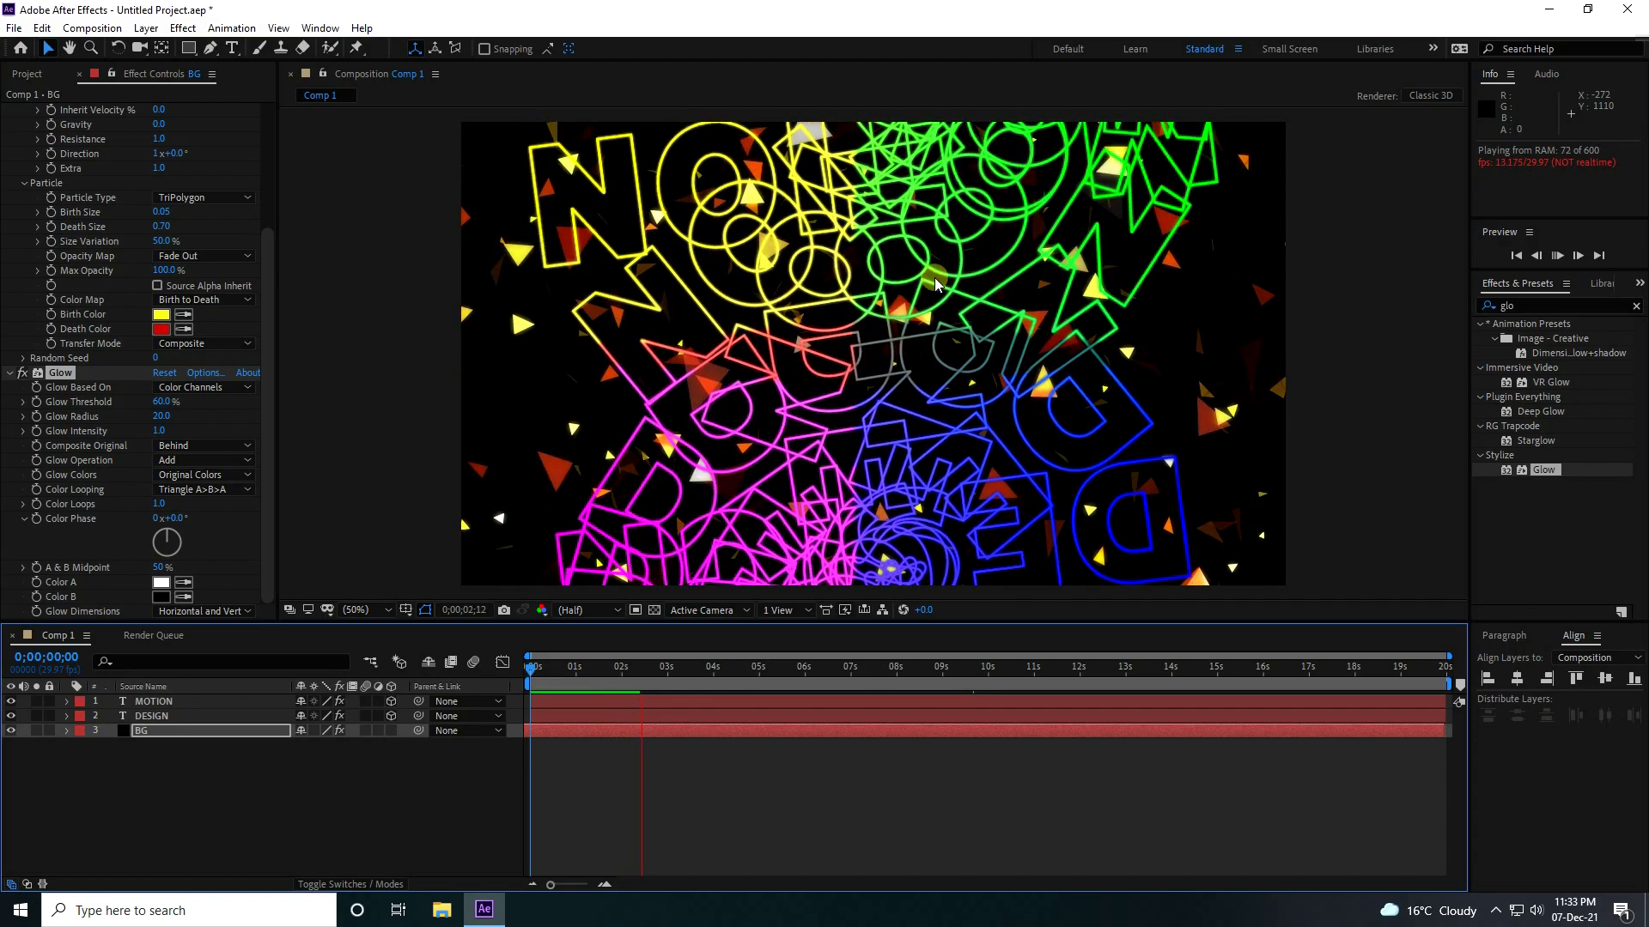
pyautogui.click(888, 367)
# Make the BG layer 3D and set its Scale to 150%.
pyautogui.click(397, 753)
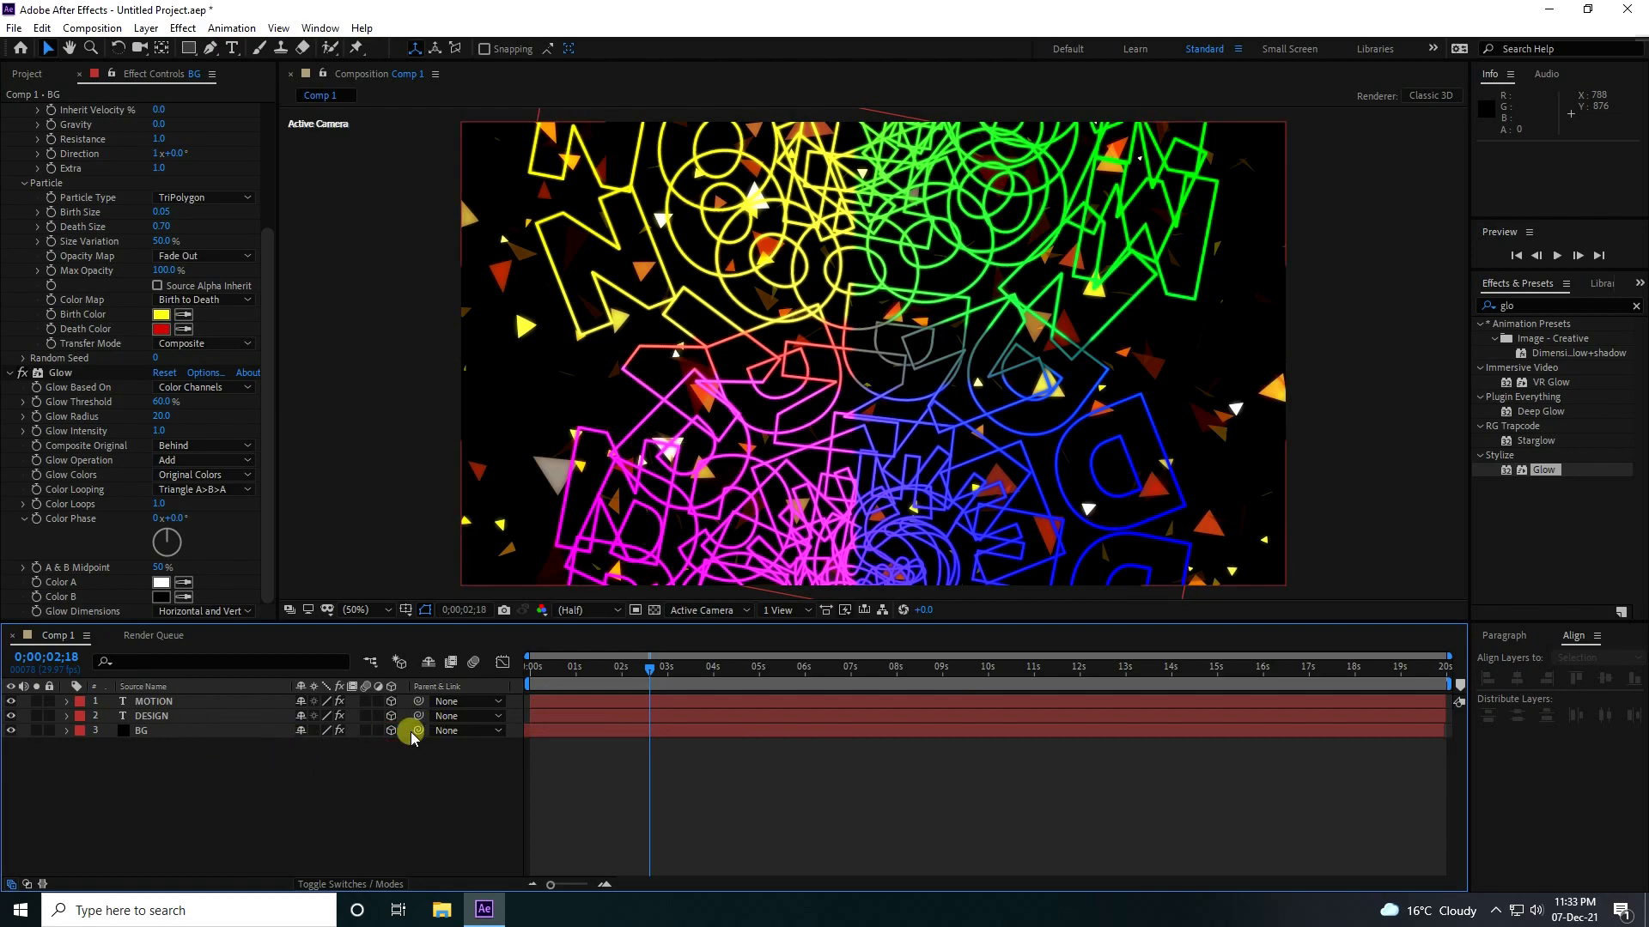
pyautogui.click(143, 733)
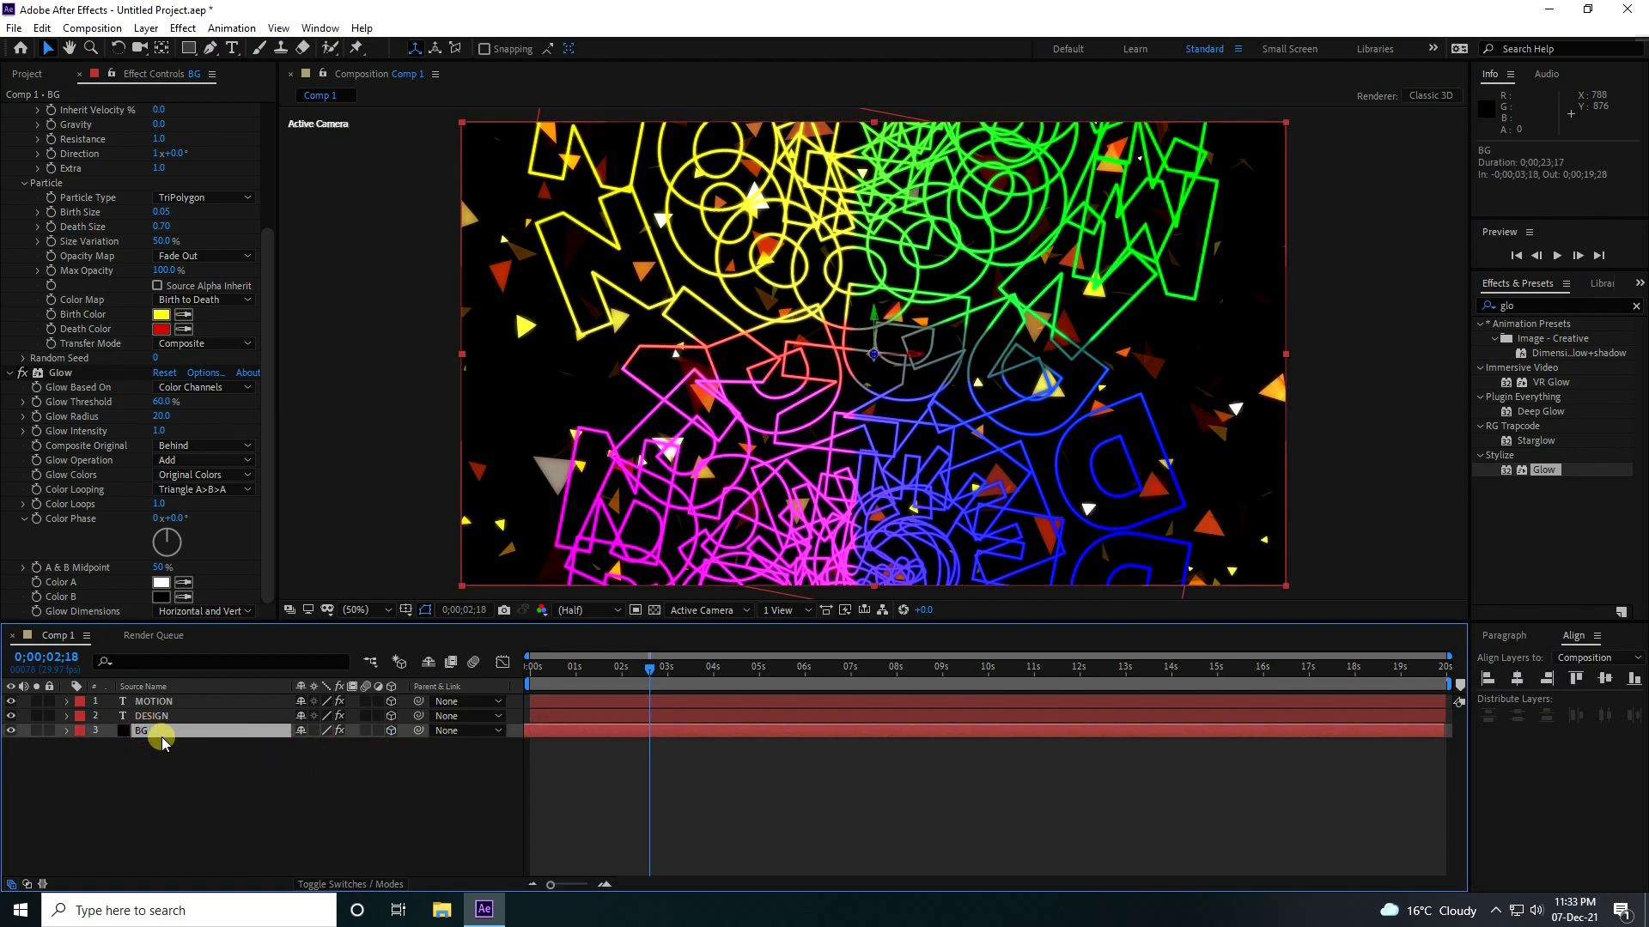
pyautogui.write('150')
pyautogui.press('Return')
# Create a two-node camera layer named Camera 1 with the 35mm preset.
pyautogui.click(287, 767)
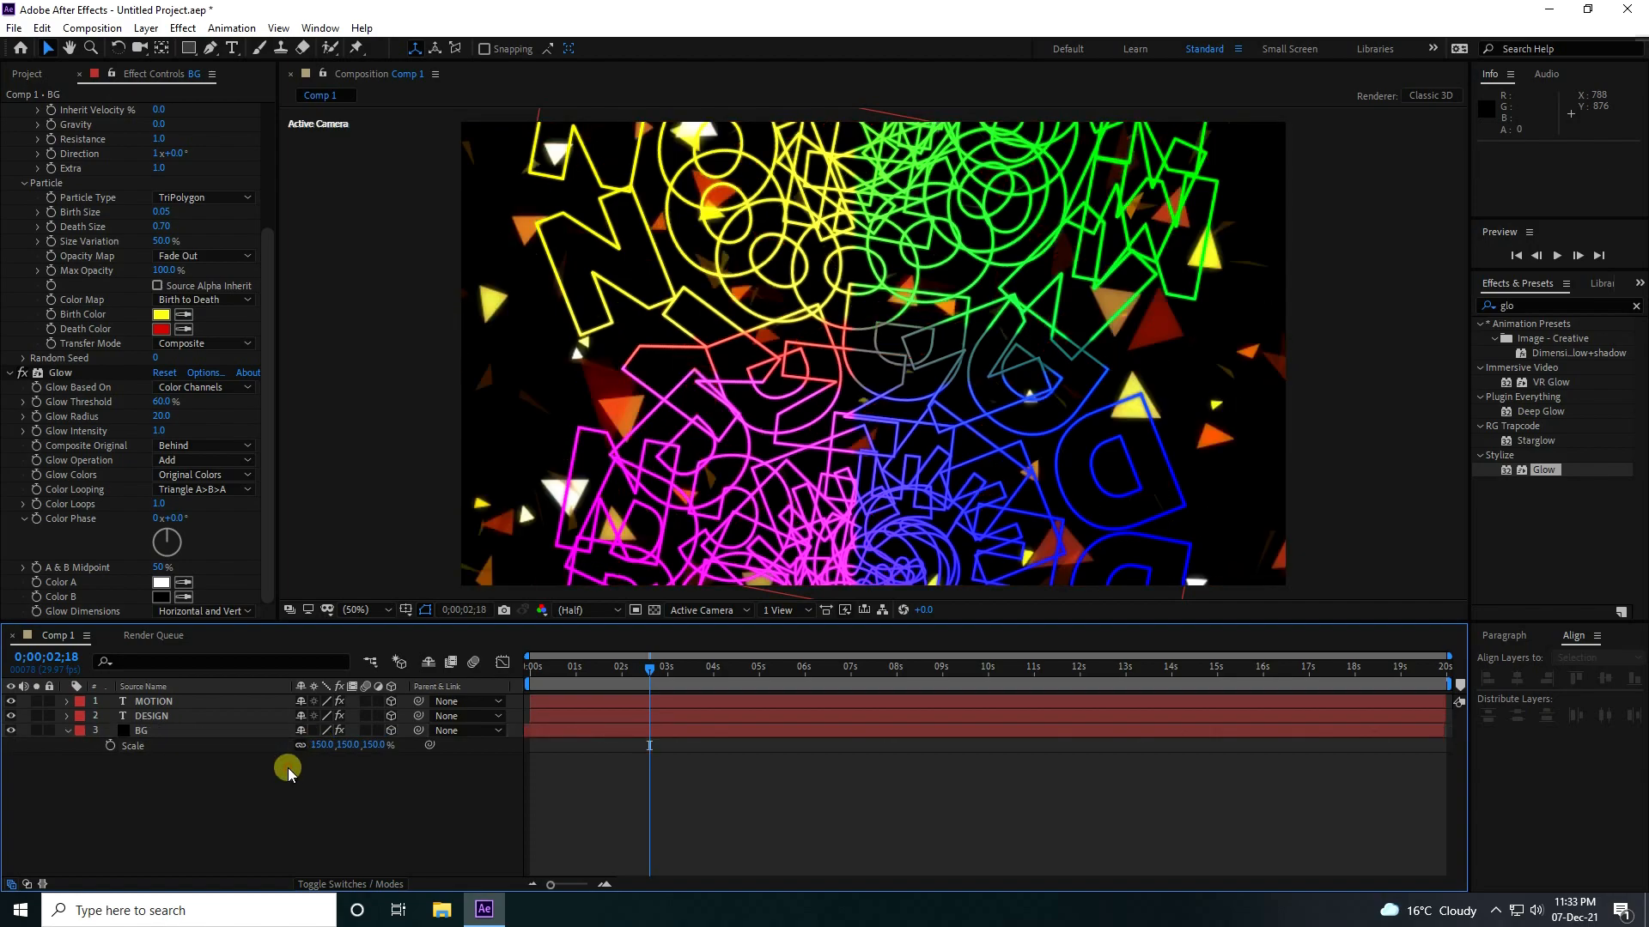
pyautogui.rightClick(287, 767)
pyautogui.moveTo(364, 579)
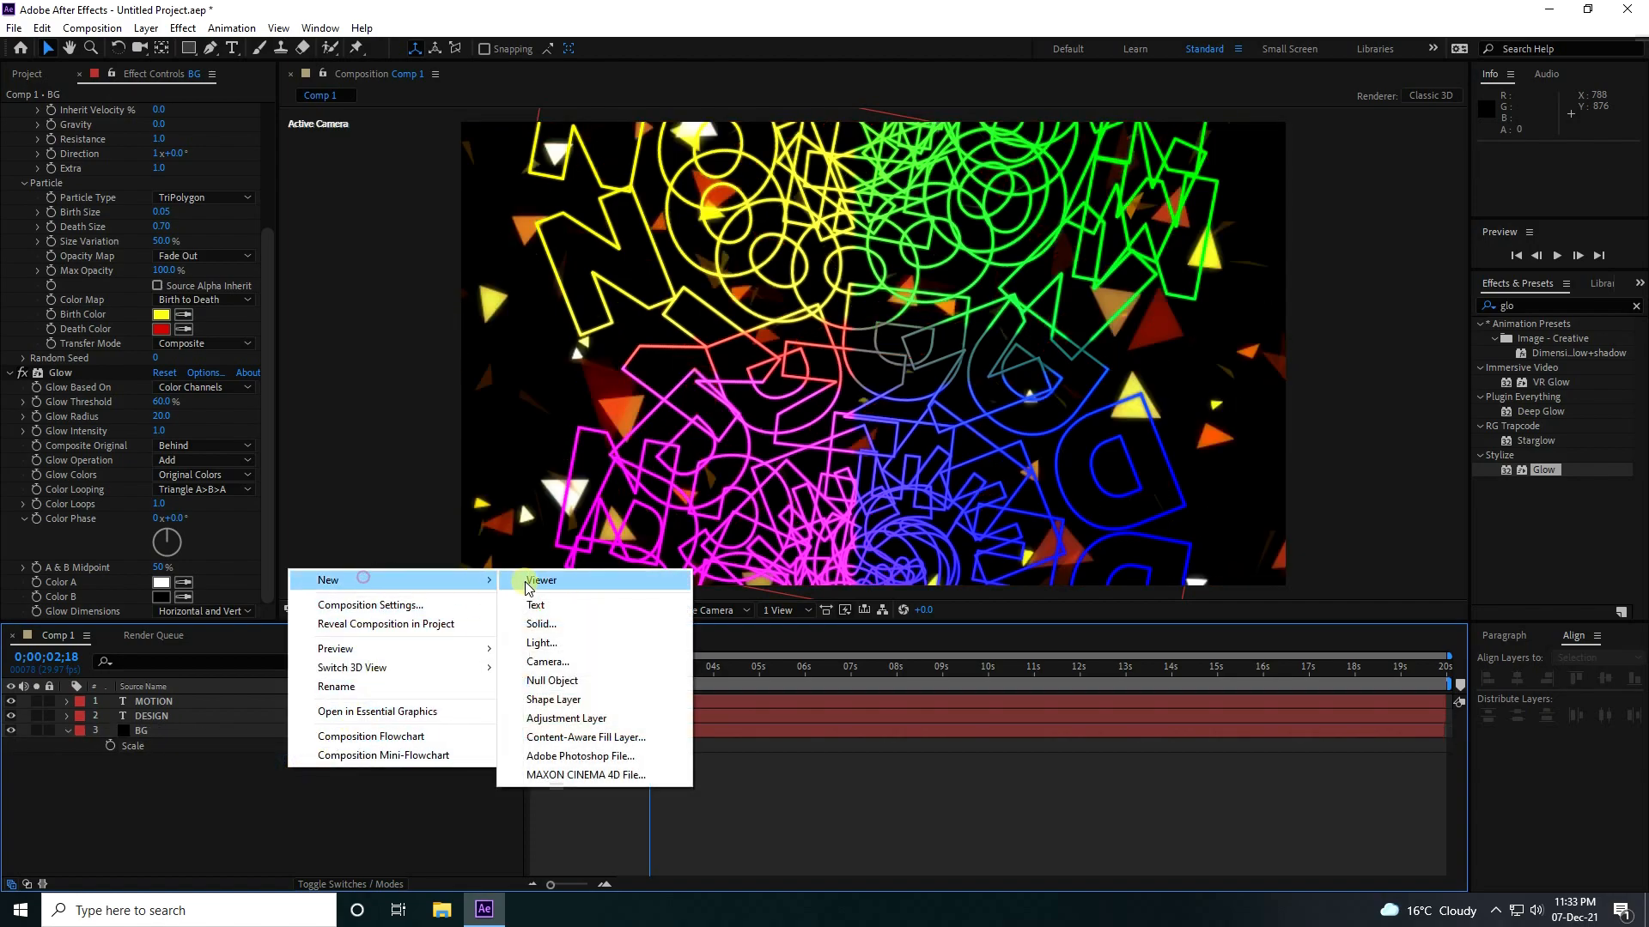
pyautogui.click(544, 661)
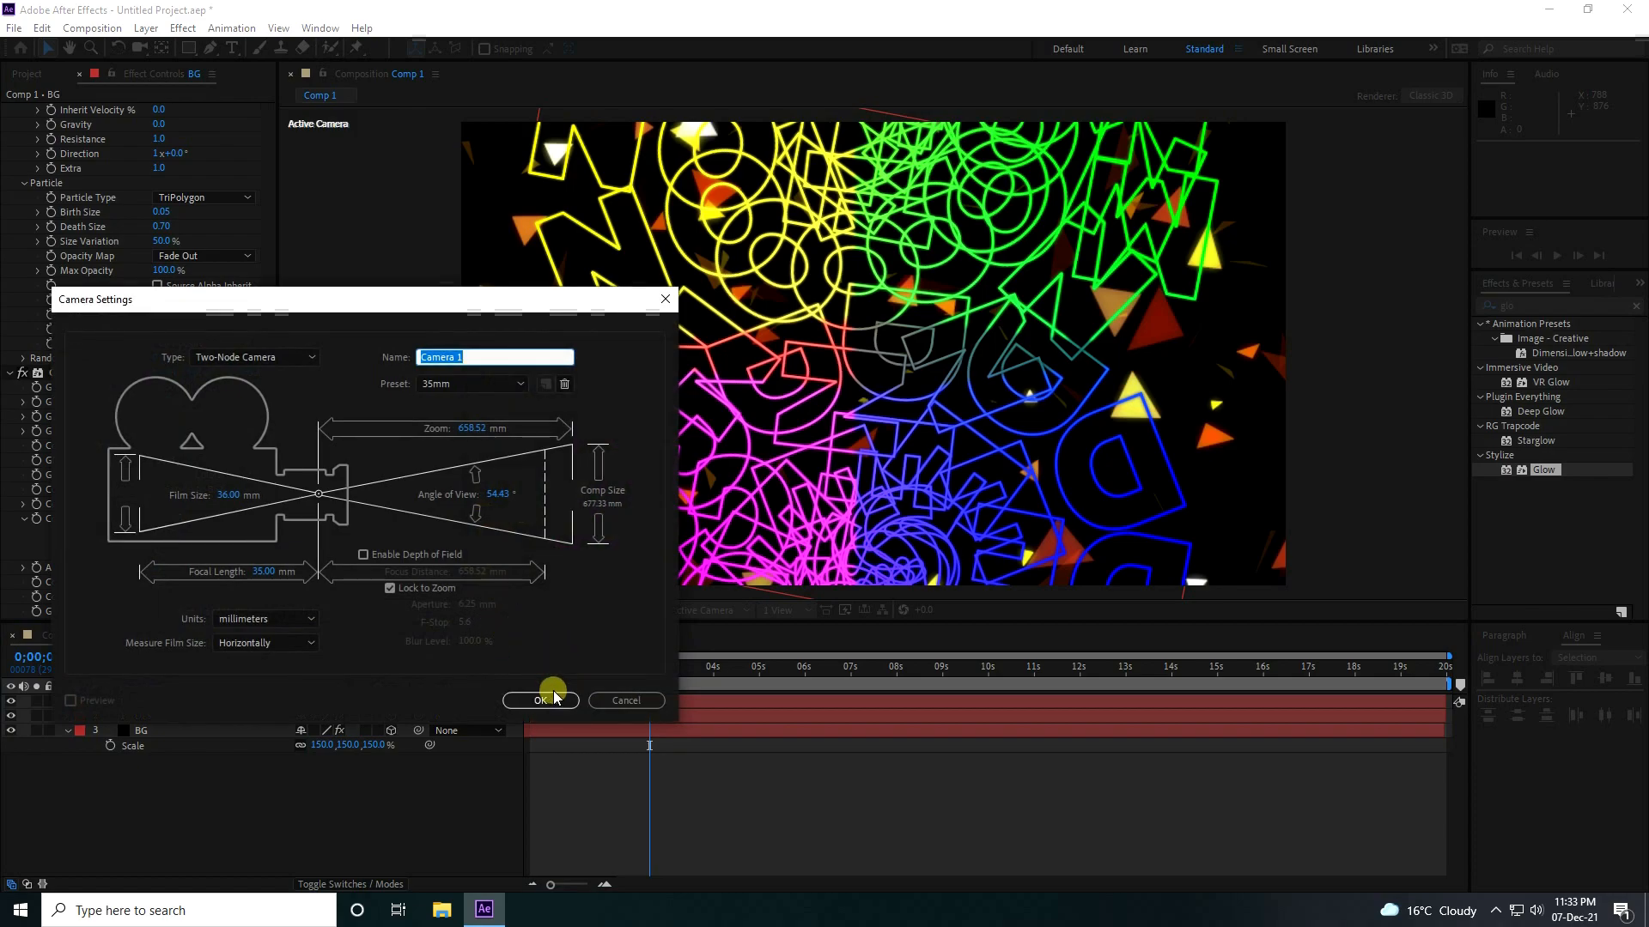
pyautogui.click(541, 700)
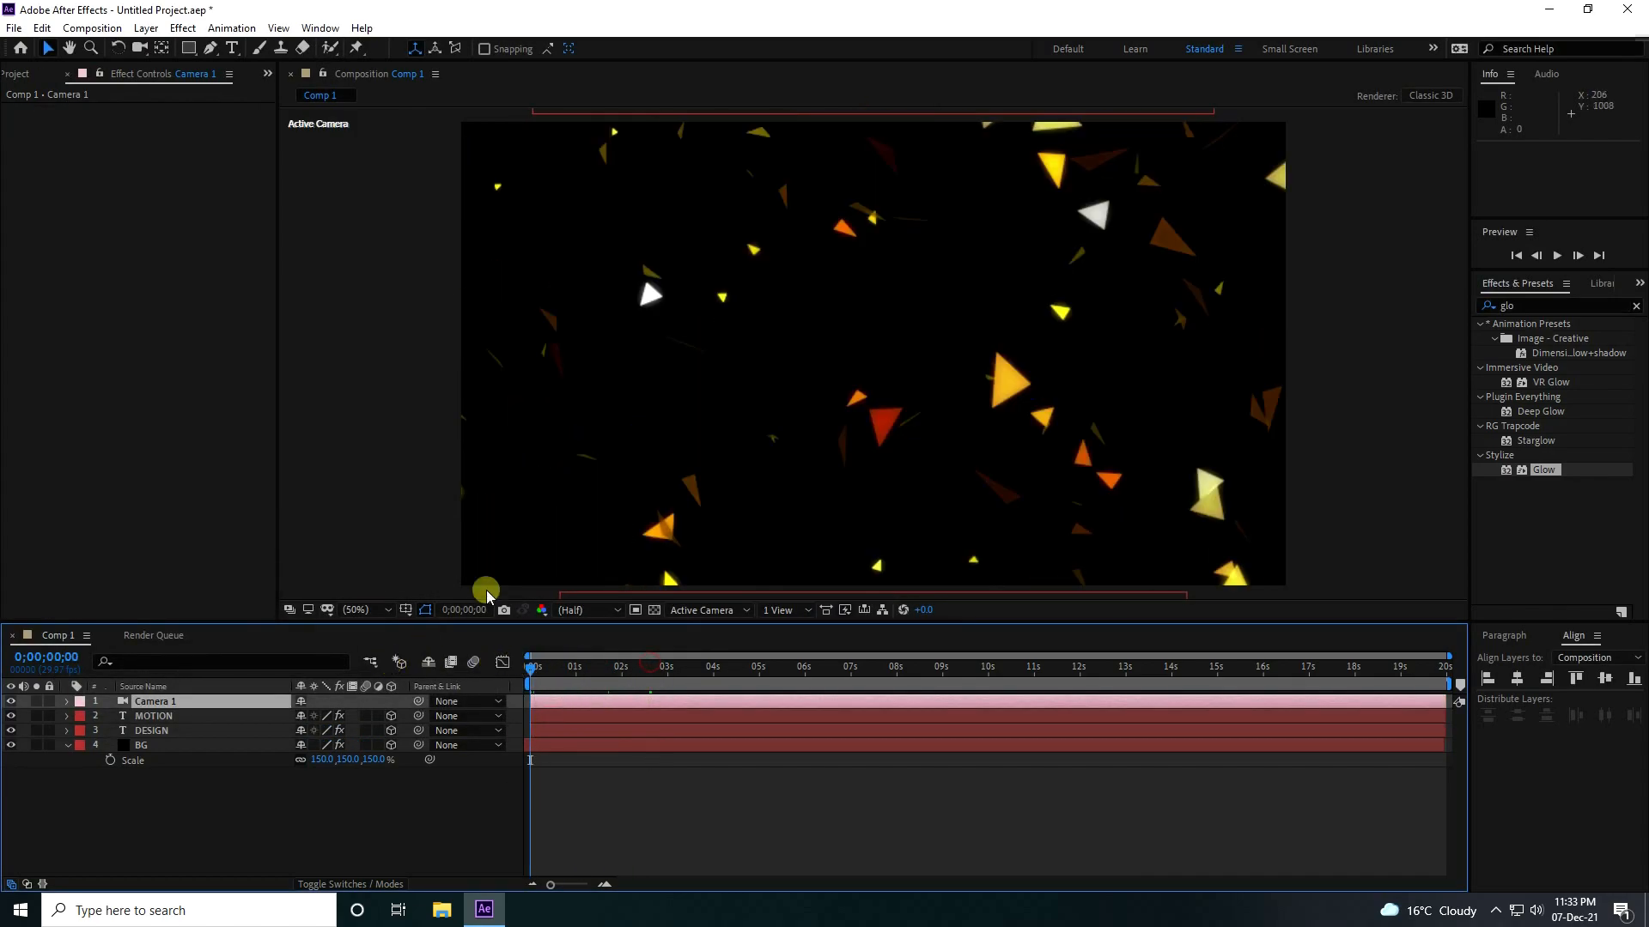
# At 0;00;07;29, orbit and move the camera to a tilted side view of the text, and set the preview resolution to Full.
pyautogui.moveTo(750, 674); pyautogui.dragTo(895, 672)
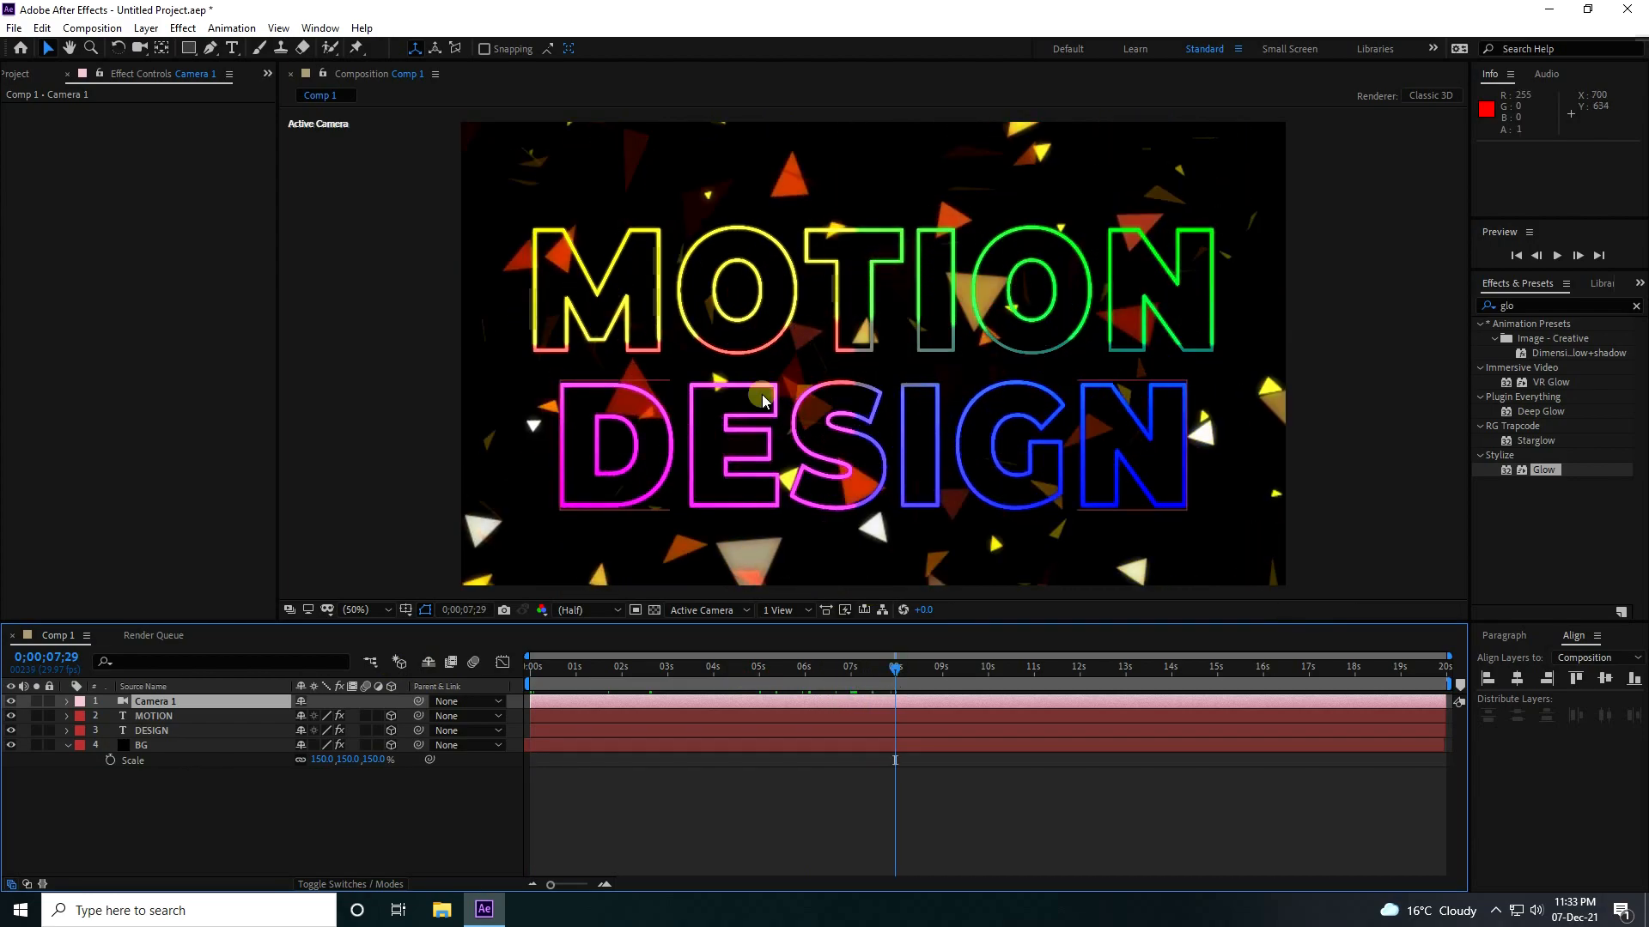
pyautogui.press('c')
pyautogui.moveTo(760, 394); pyautogui.dragTo(749, 412)
pyautogui.click(604, 612)
pyautogui.click(604, 645)
pyautogui.moveTo(814, 403); pyautogui.dragTo(815, 355)
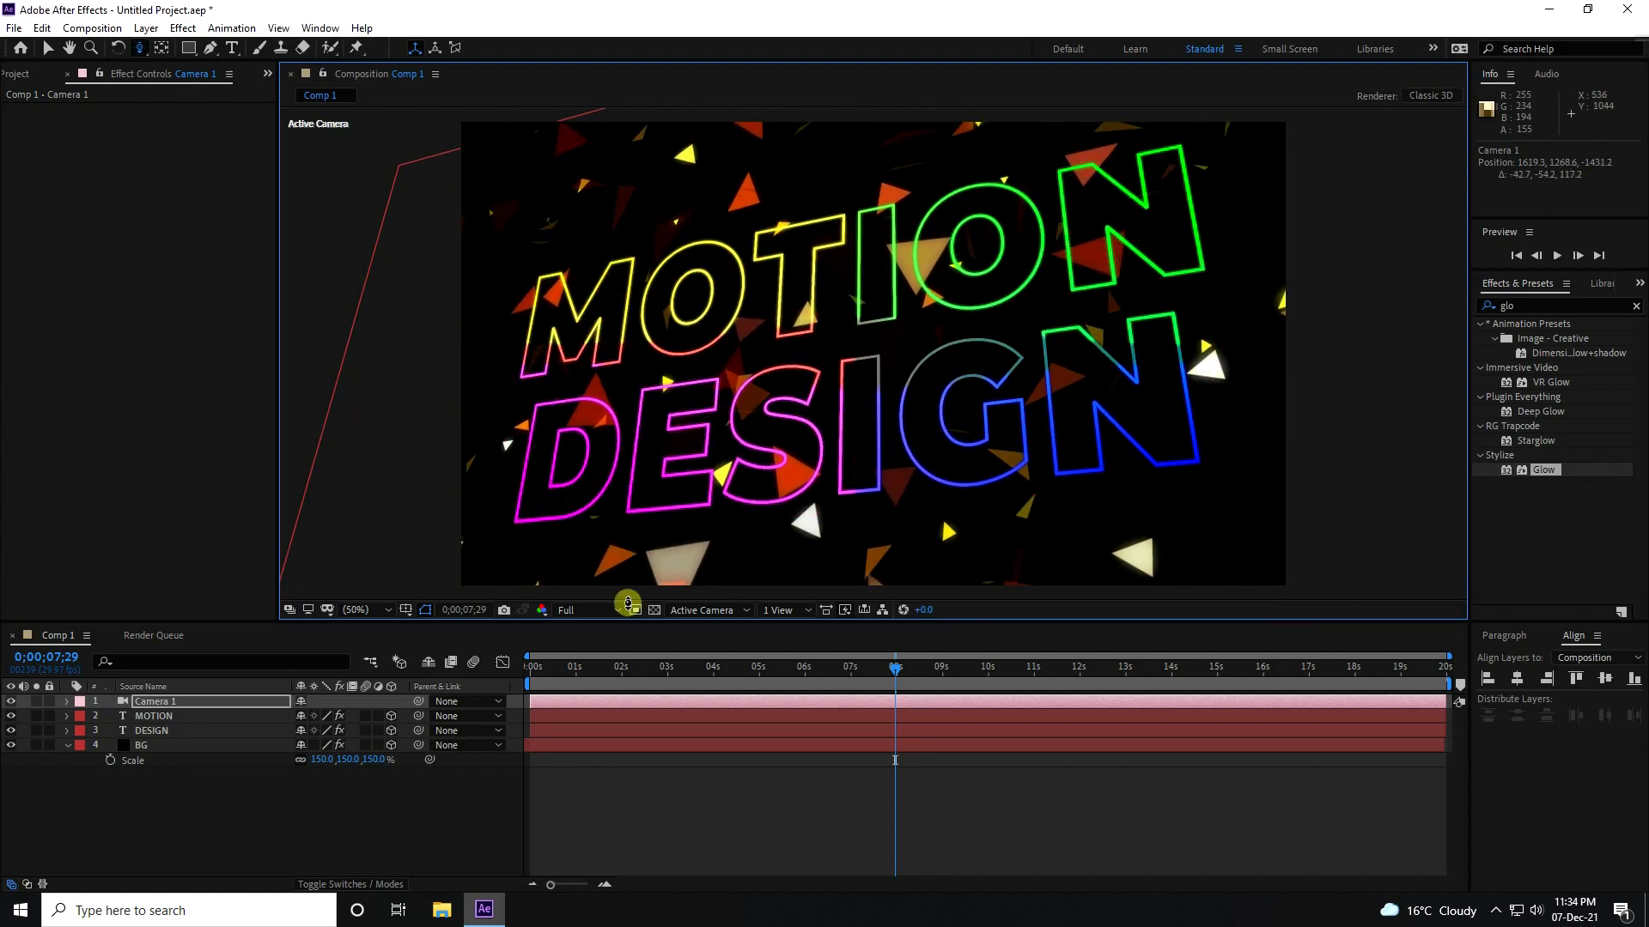
# Reveal the camera's Position property and add a keyframe for it at 0;00;07;29.
pyautogui.click(176, 705)
pyautogui.press('p')
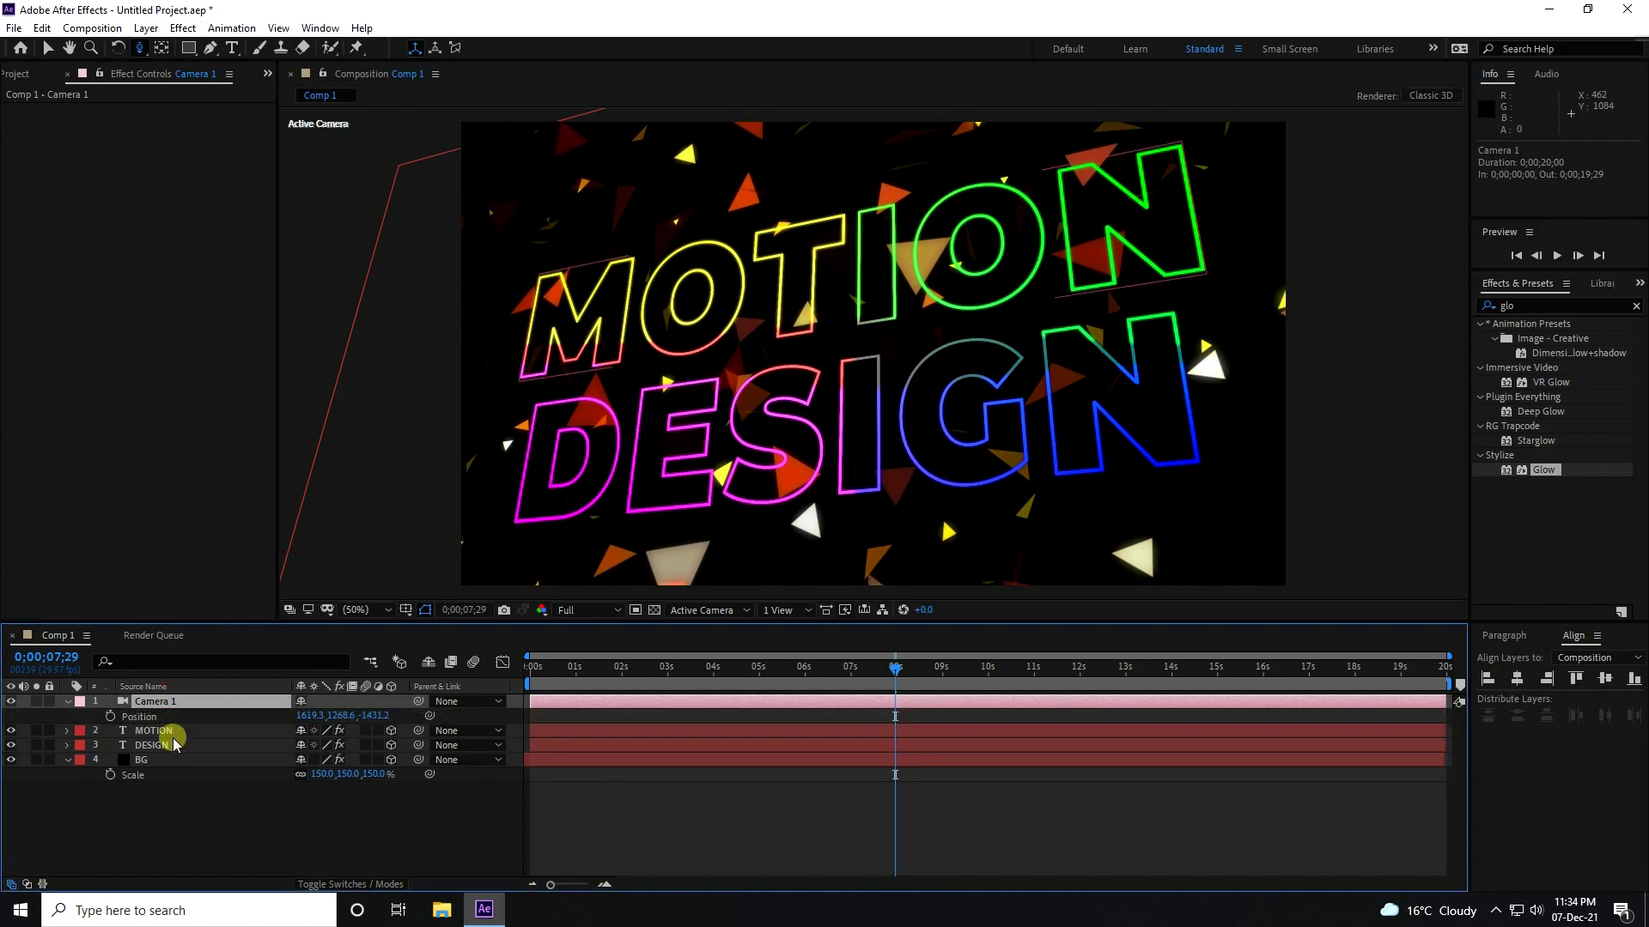
pyautogui.click(109, 716)
# At 0;00;00;00, move the camera to about 1501.7, 1143.0, -1015.7 for a closer starting Position keyframe.
pyautogui.moveTo(890, 673); pyautogui.dragTo(511, 694)
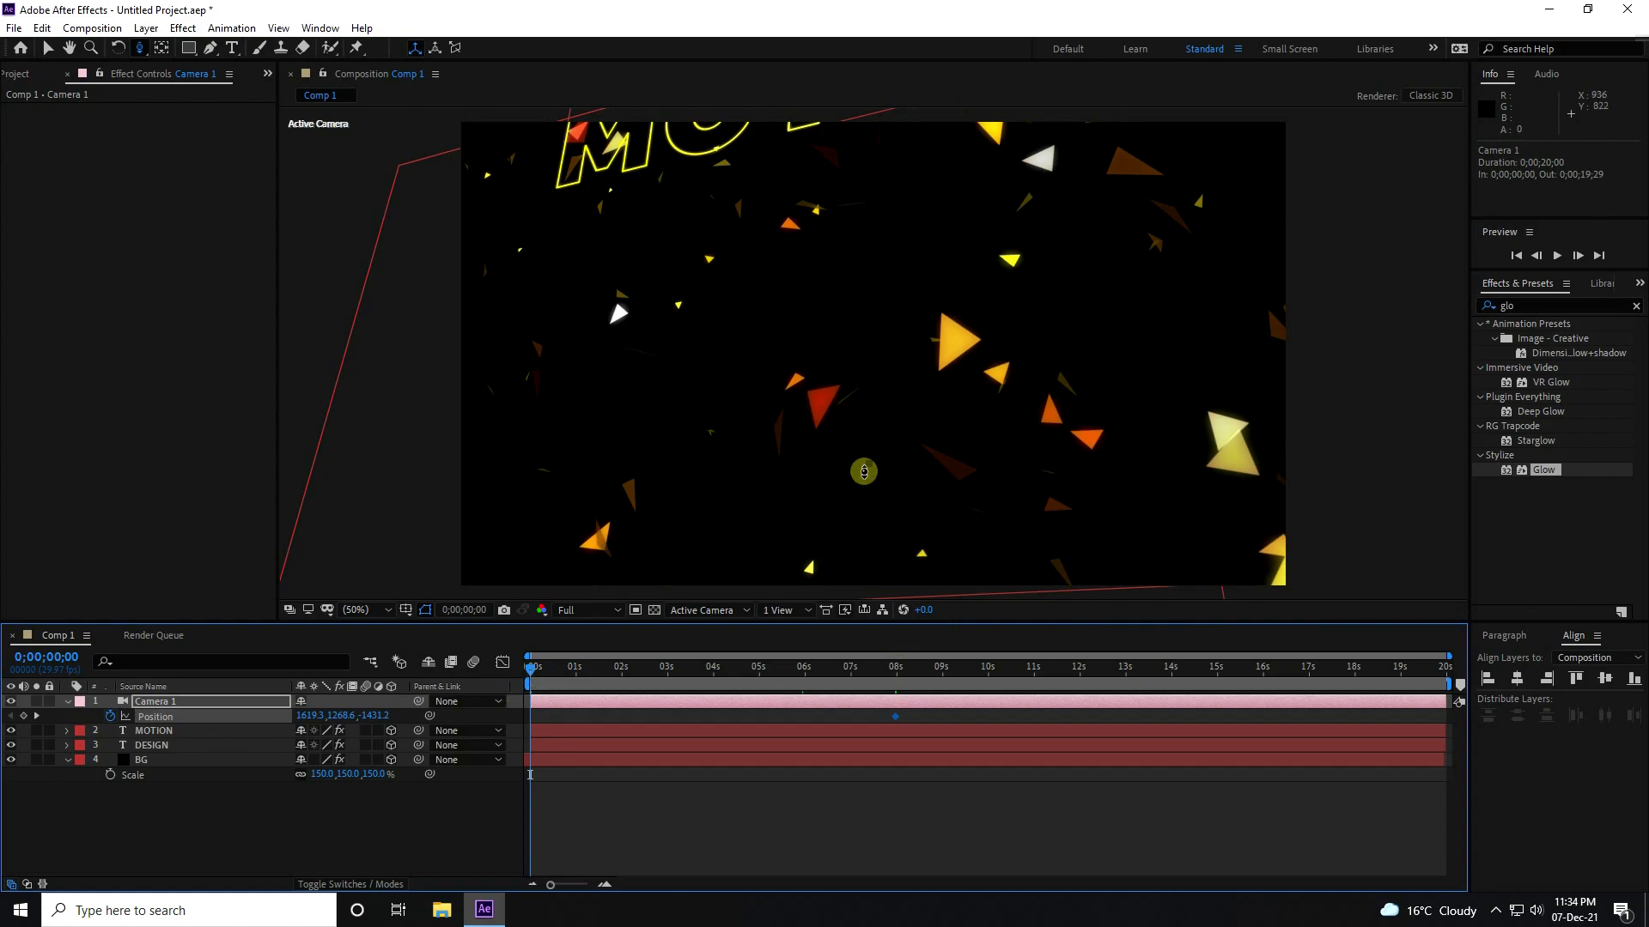
pyautogui.moveTo(761, 375); pyautogui.dragTo(784, 294)
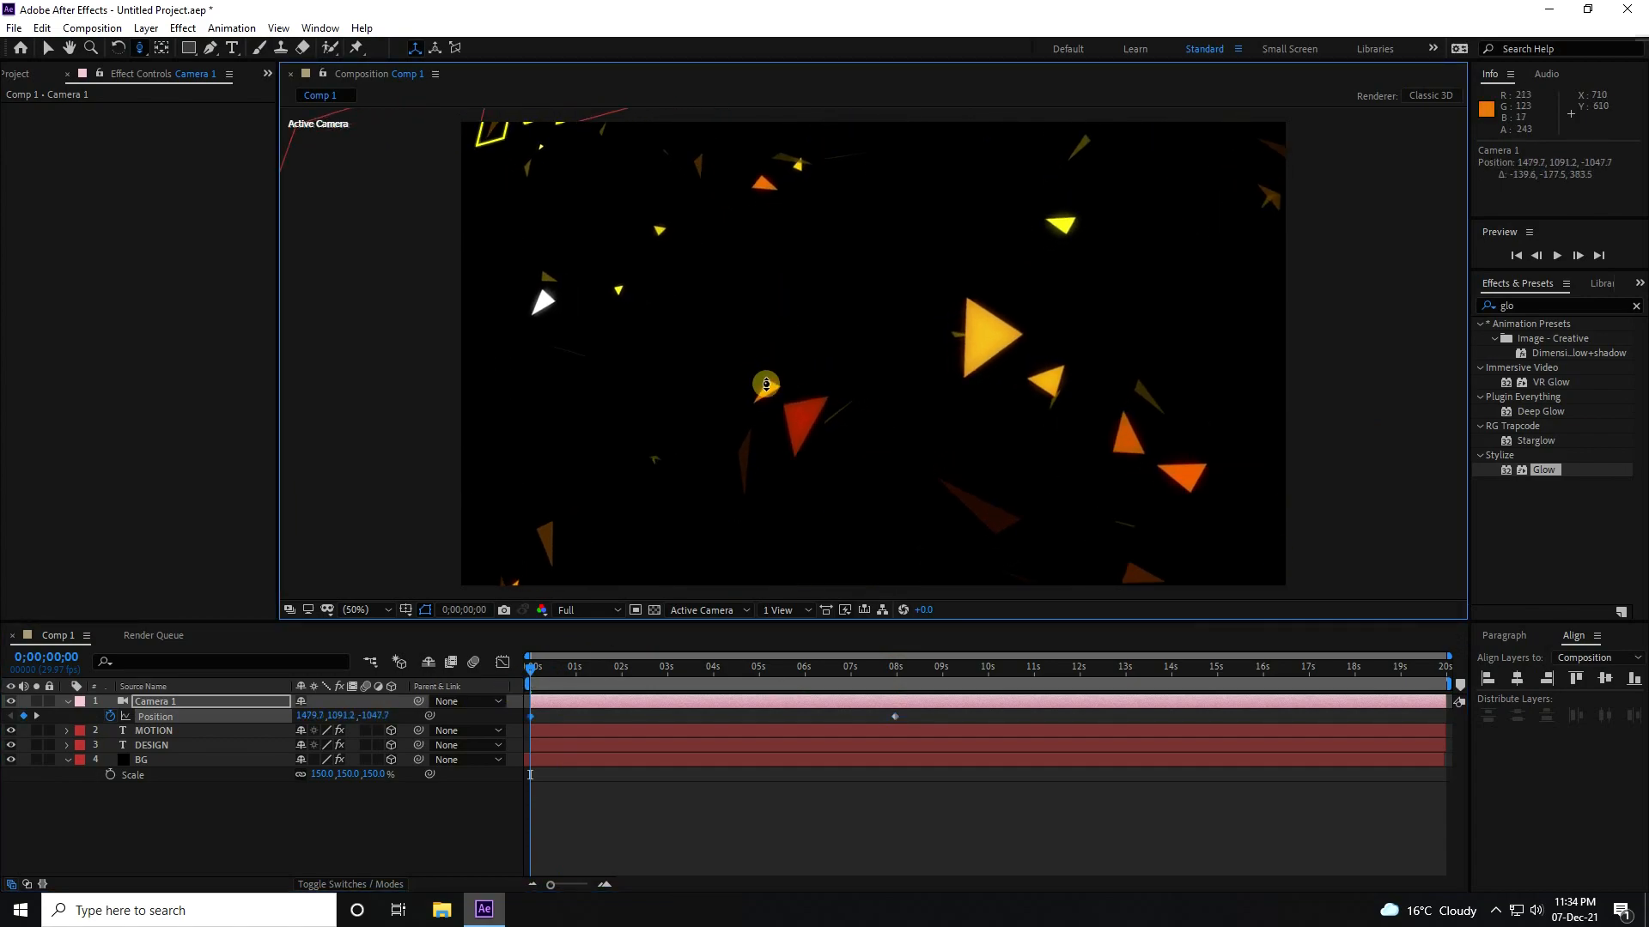
pyautogui.press('c')
pyautogui.moveTo(766, 379); pyautogui.dragTo(746, 353)
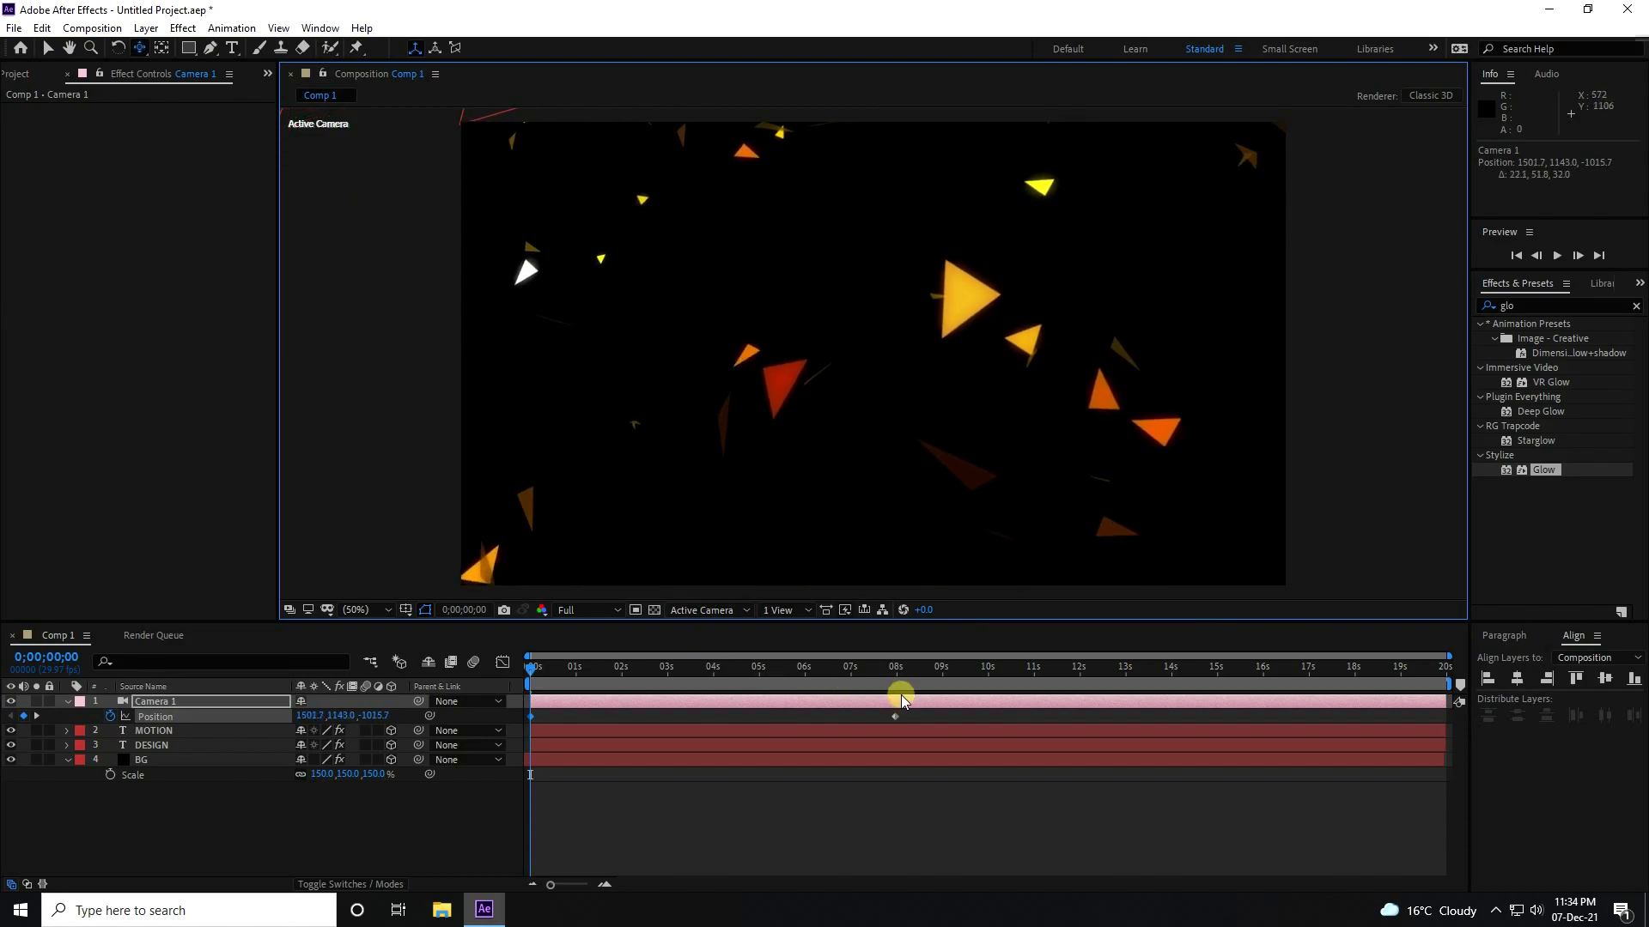
# Move the camera's second Position keyframe to 0;00;06;00 and apply Easy Ease to both Position keyframes.
pyautogui.click(801, 669)
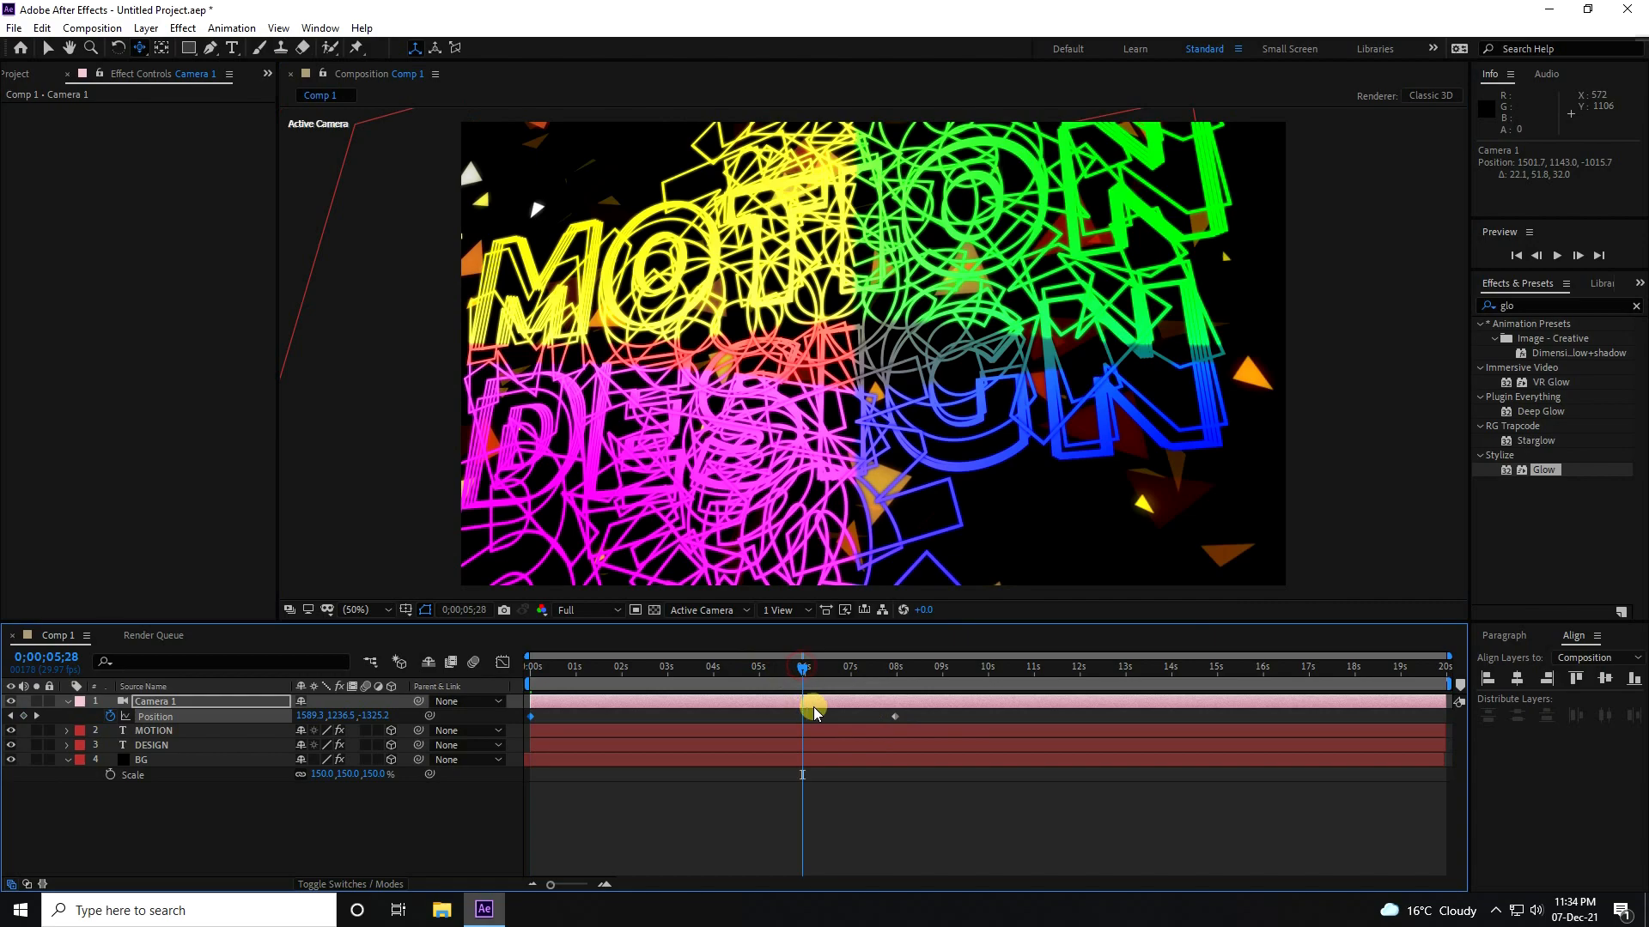
pyautogui.click(806, 672)
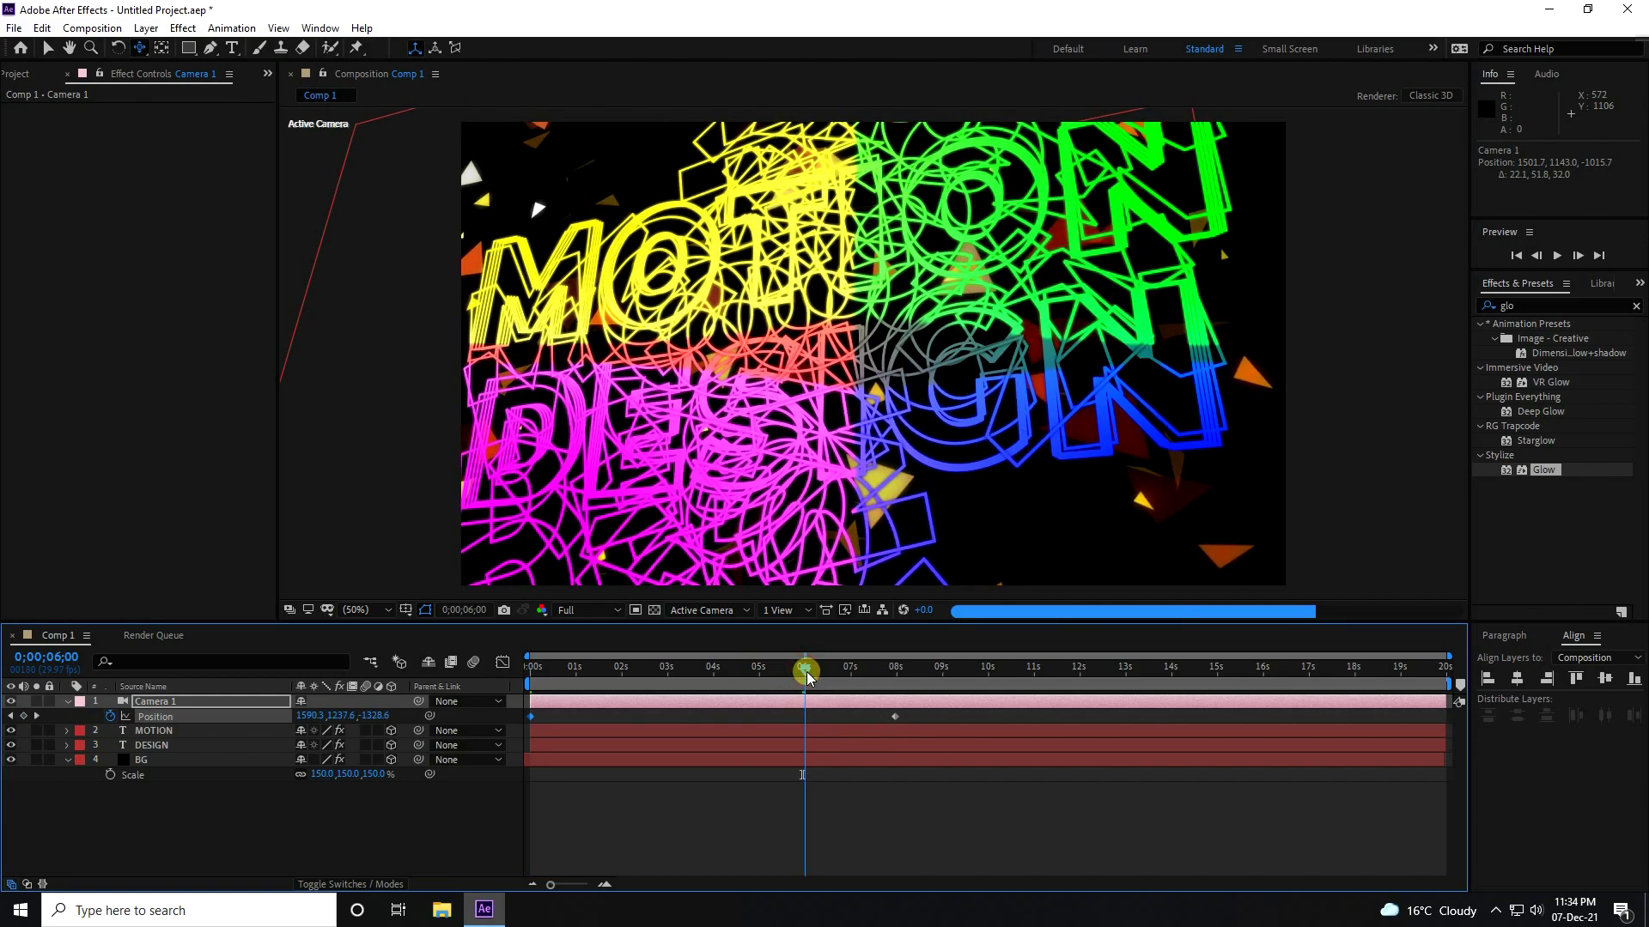
pyautogui.moveTo(897, 718); pyautogui.dragTo(528, 787)
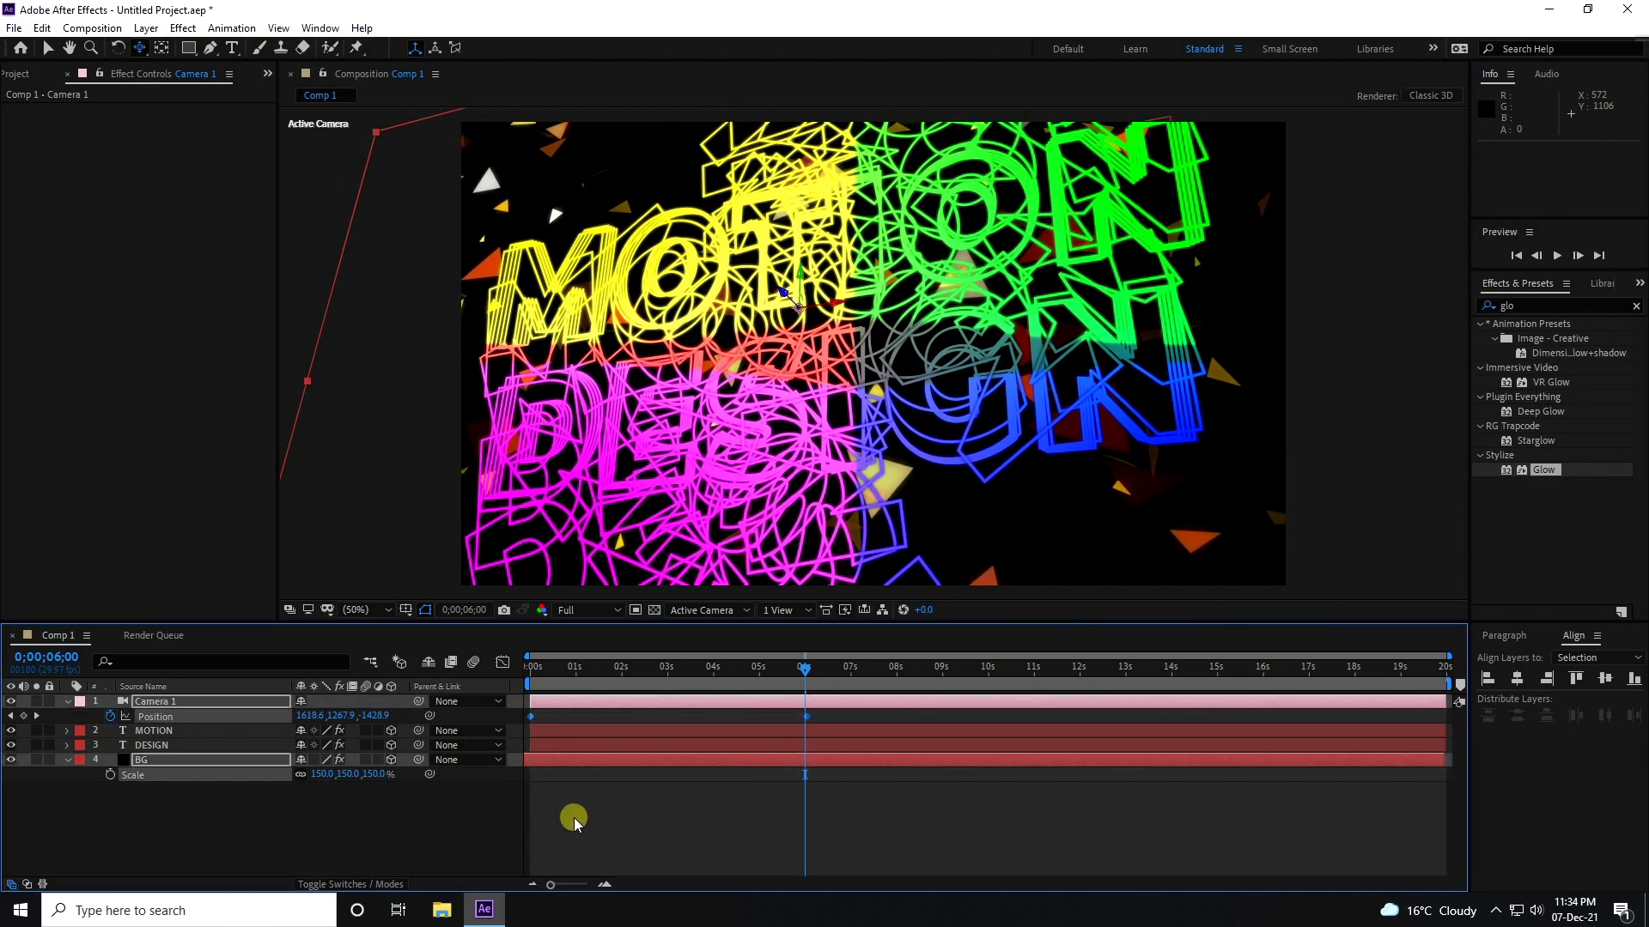
# Preview the camera move and text animation from the composition start.
pyautogui.moveTo(546, 673); pyautogui.dragTo(472, 673)
pyautogui.press('space')
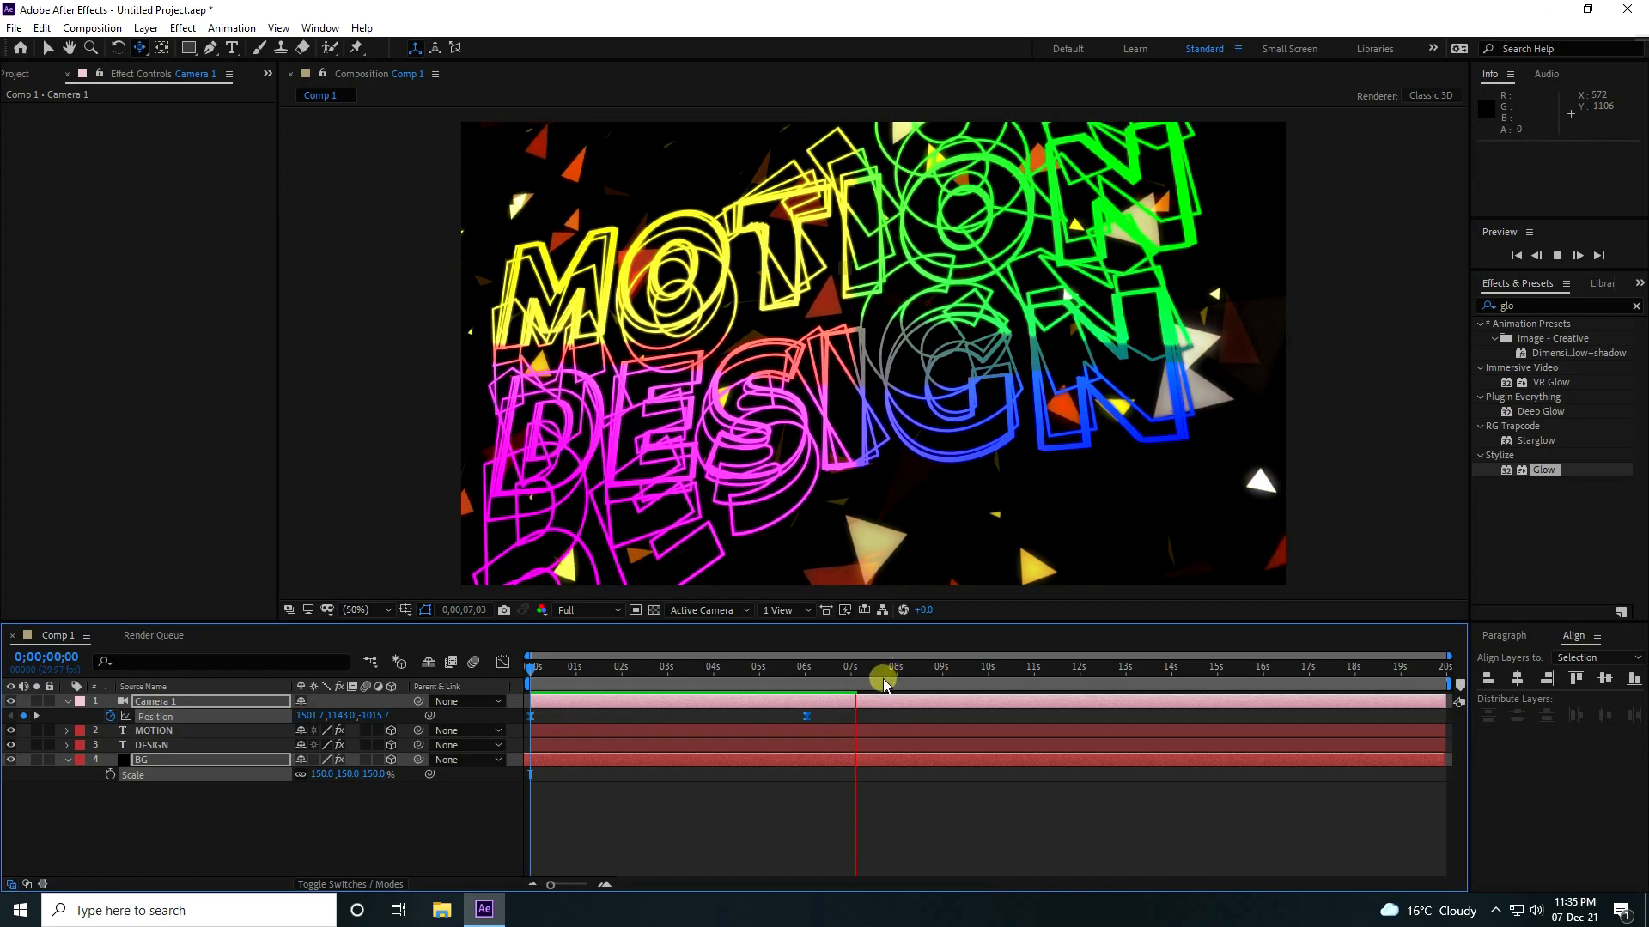
pyautogui.moveTo(857, 674); pyautogui.dragTo(374, 718)
pyautogui.press('space')
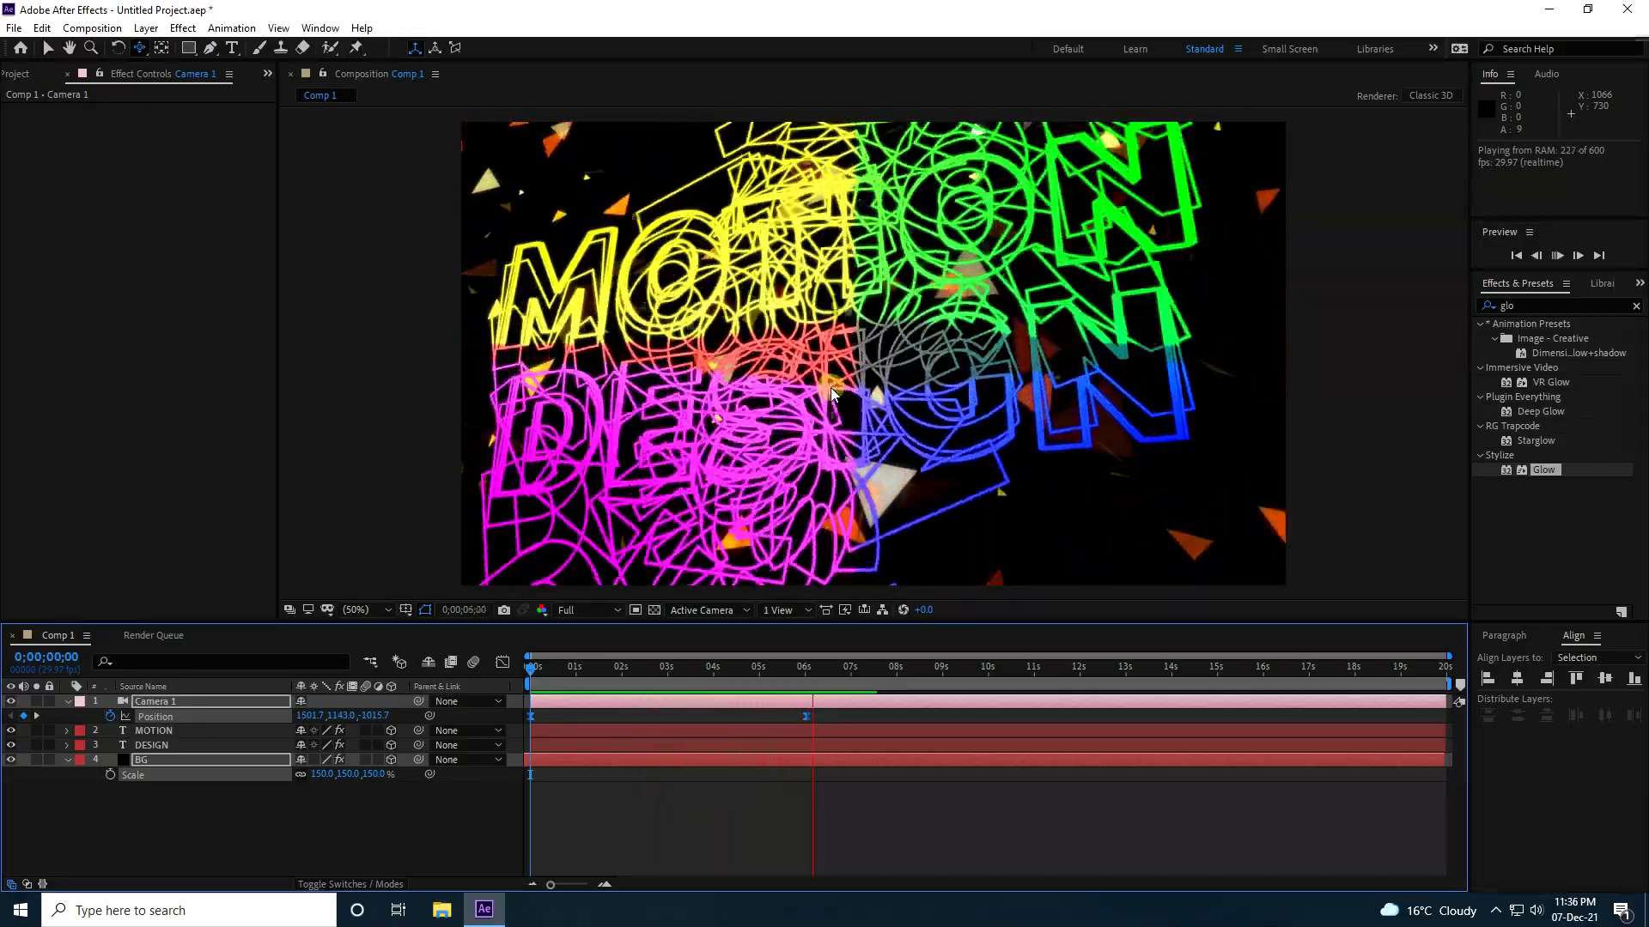
pyautogui.click(767, 498)
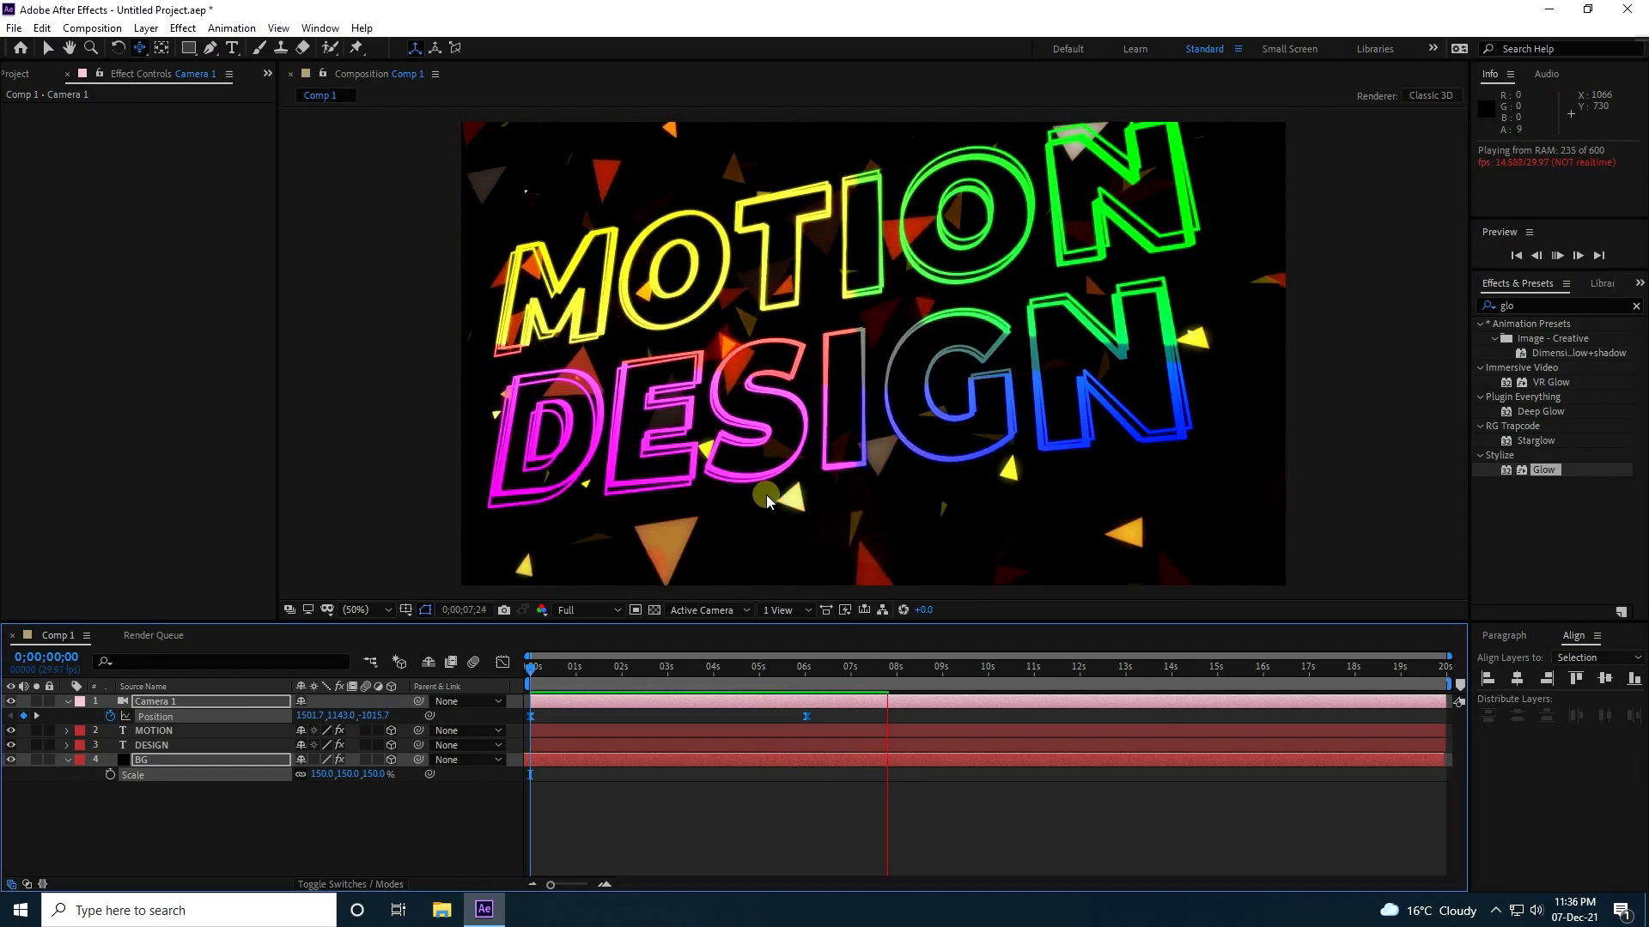